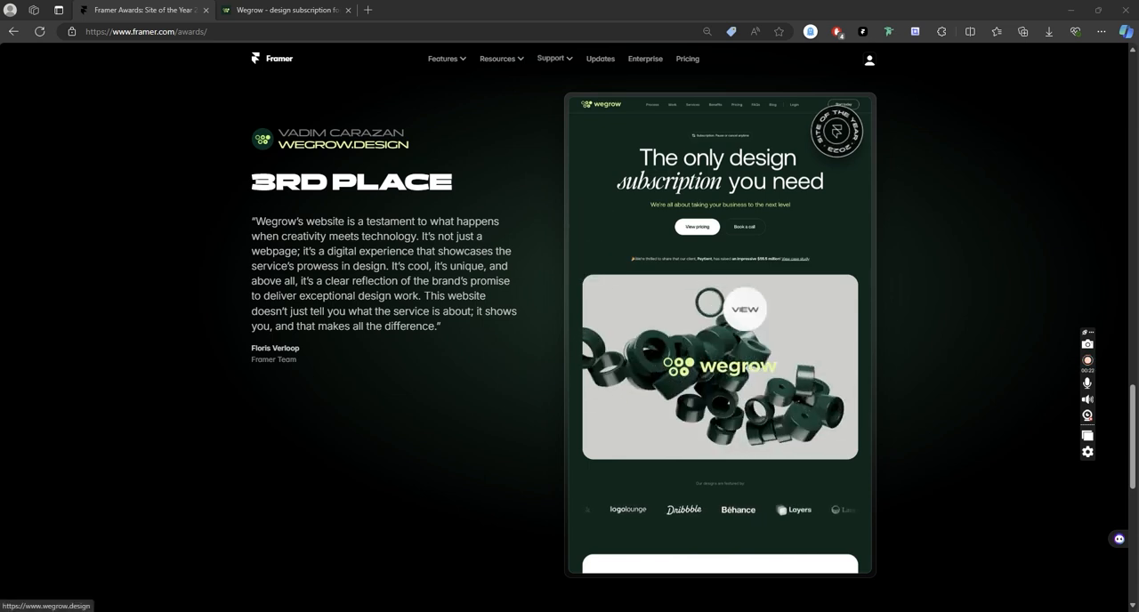
# - Open the third-place Wegrow site from the Framer awards page and review its sections from the hero down to the FAQs
pyautogui.click(756, 356)
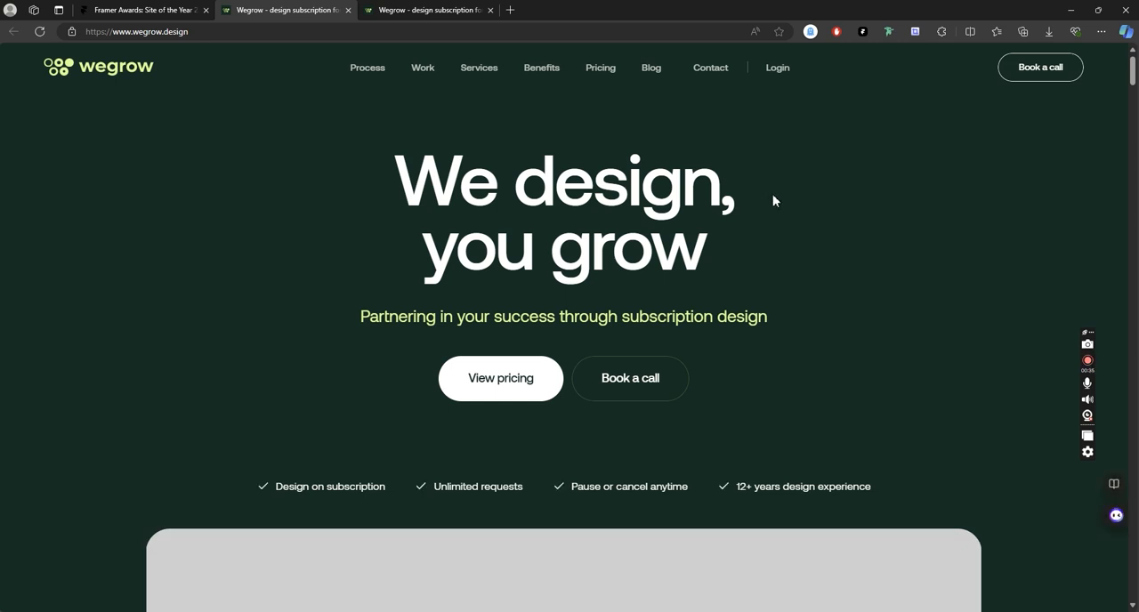
pyautogui.scroll(-8, 771, 197)
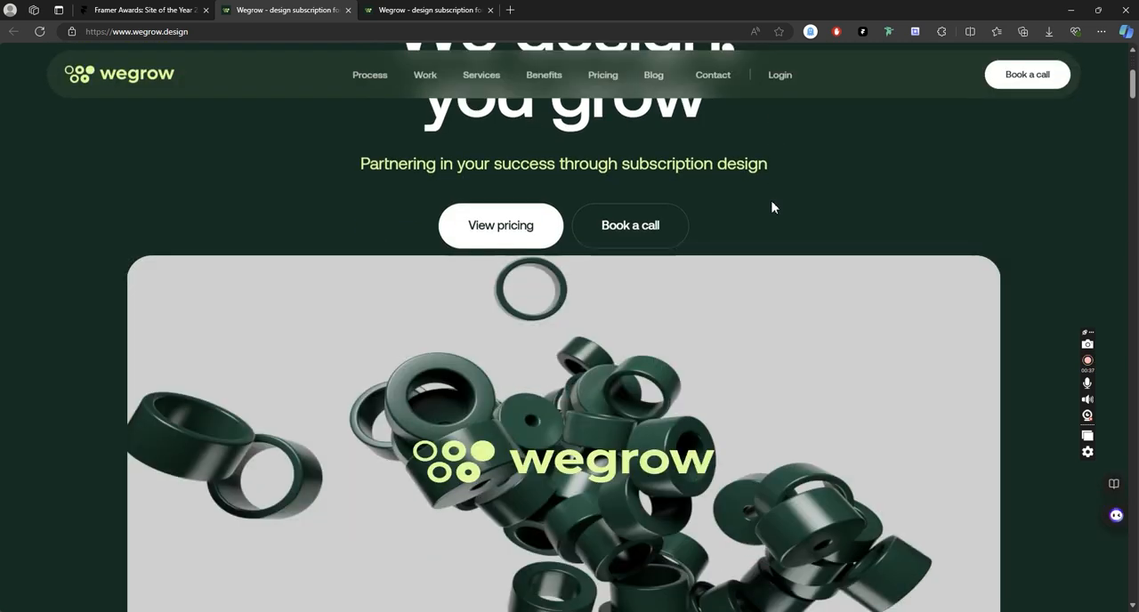
pyautogui.scroll(-10, 778, 208)
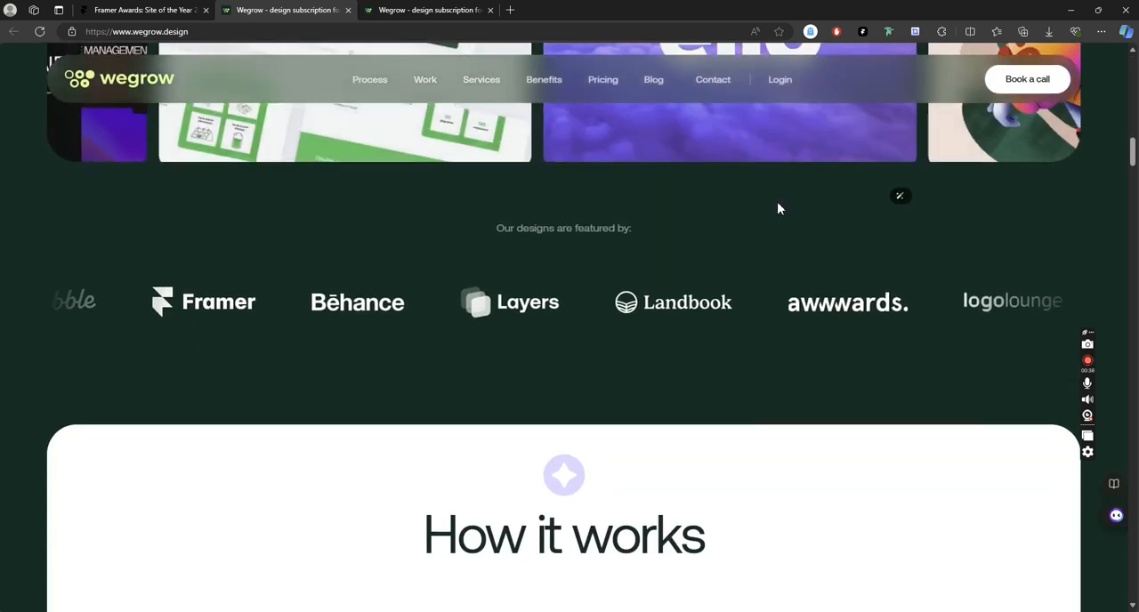
pyautogui.scroll(-3, 781, 206)
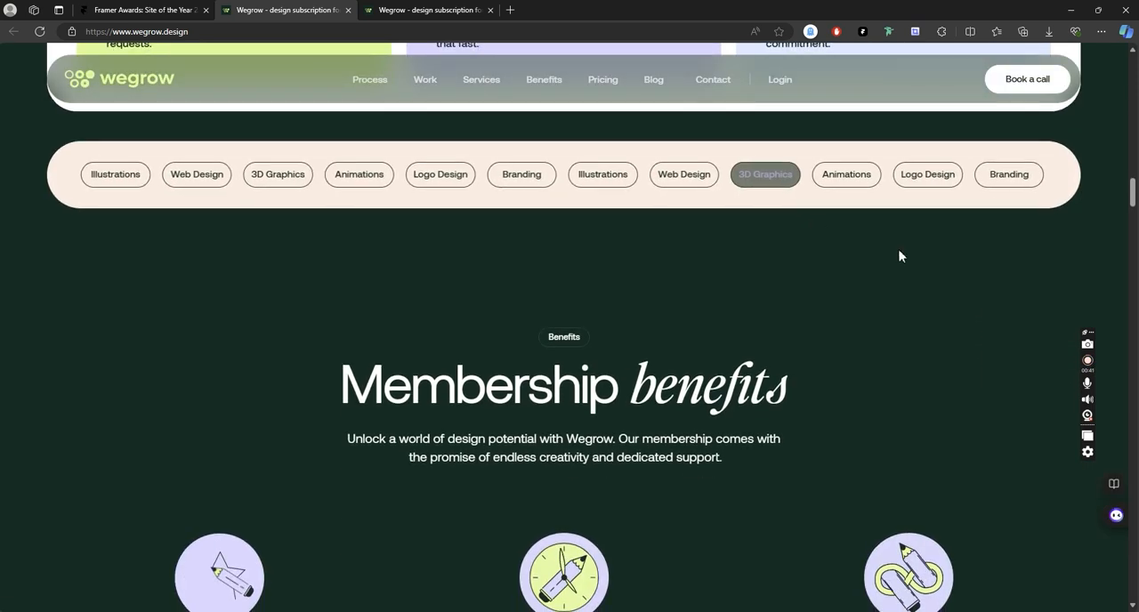
pyautogui.moveTo(1134, 189); pyautogui.dragTo(1135, 463)
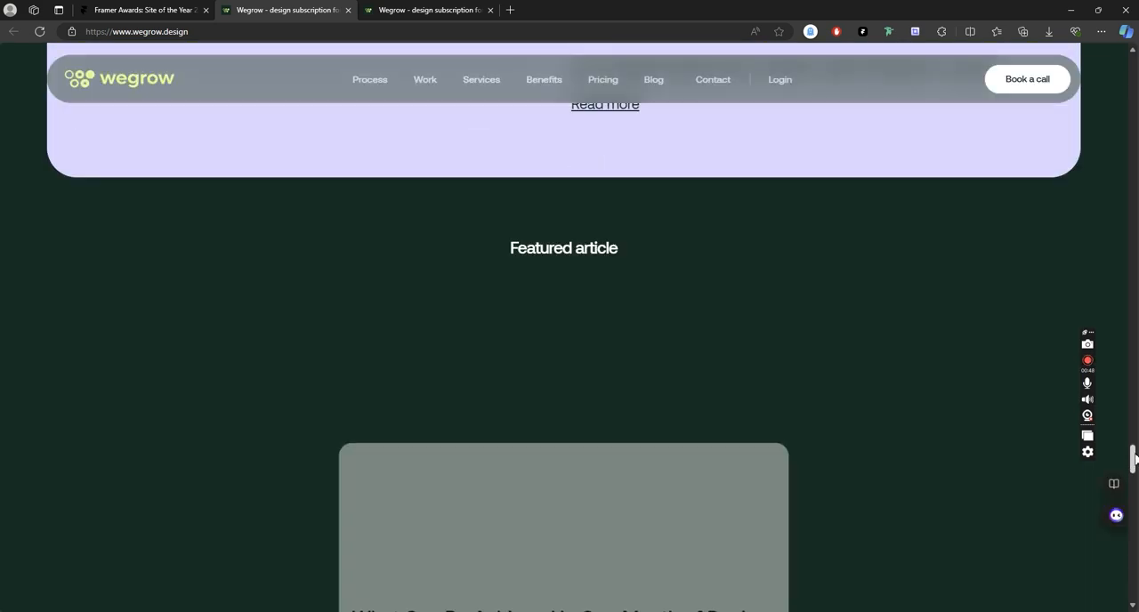
pyautogui.scroll(-8, 890, 263)
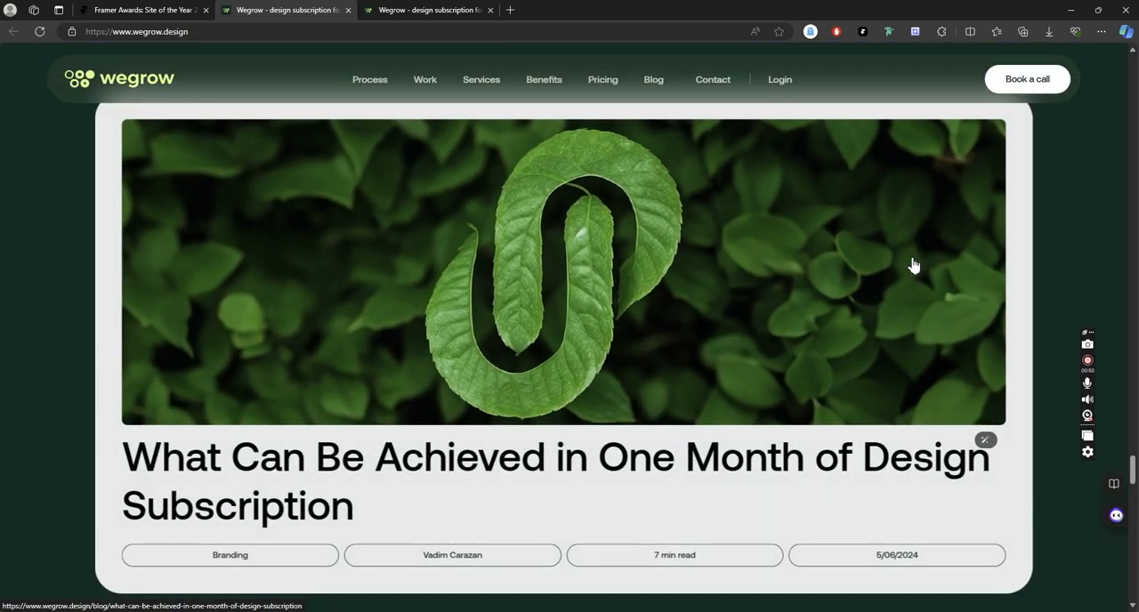
pyautogui.scroll(-2, 912, 261)
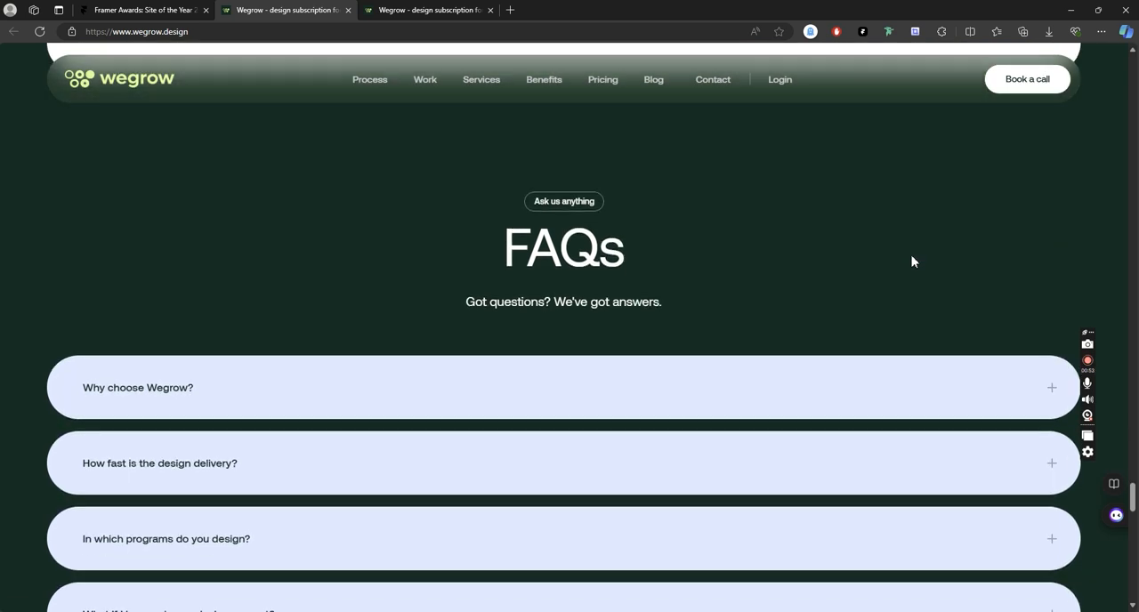
pyautogui.scroll(-1, 912, 262)
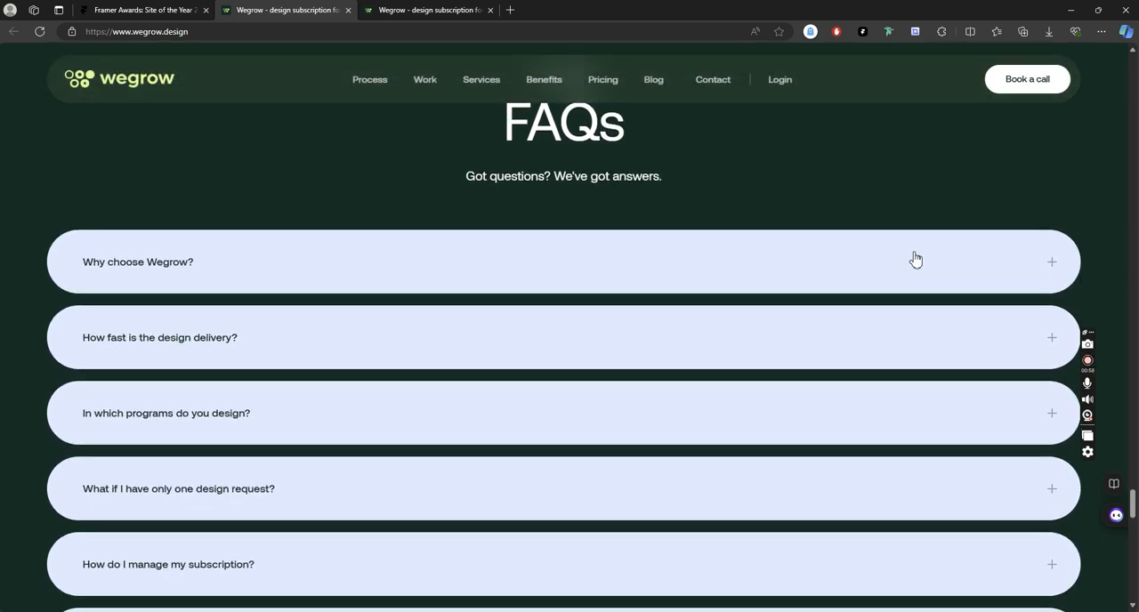
pyautogui.scroll(-3, 915, 259)
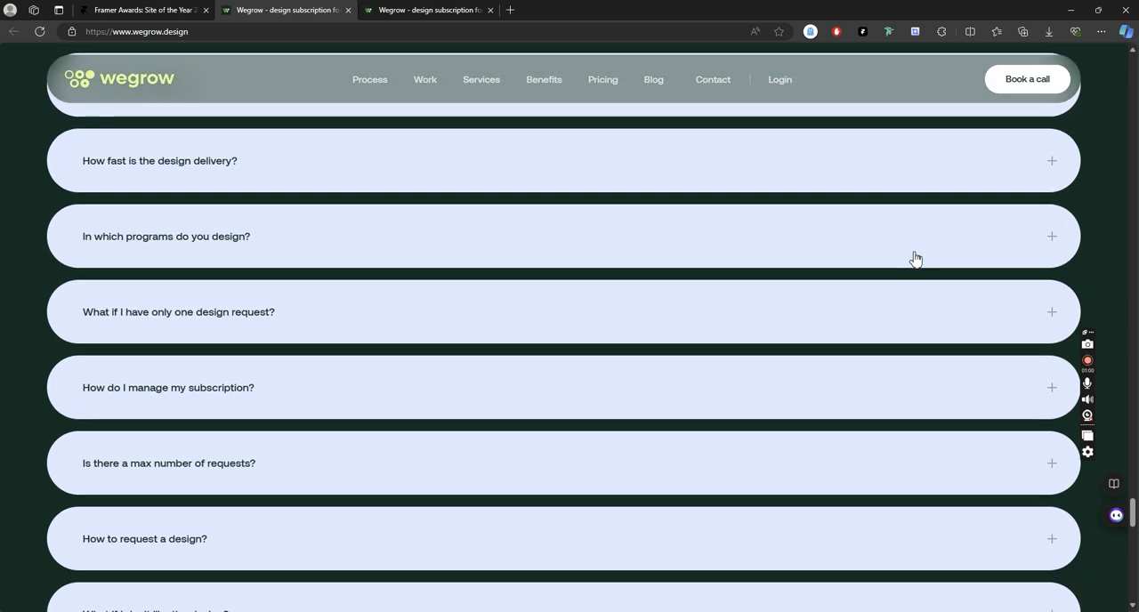
# - Examine how the Wegrow page's closing call-to-action section uncovers the illustrated footer beneath it
pyautogui.scroll(-5, 915, 259)
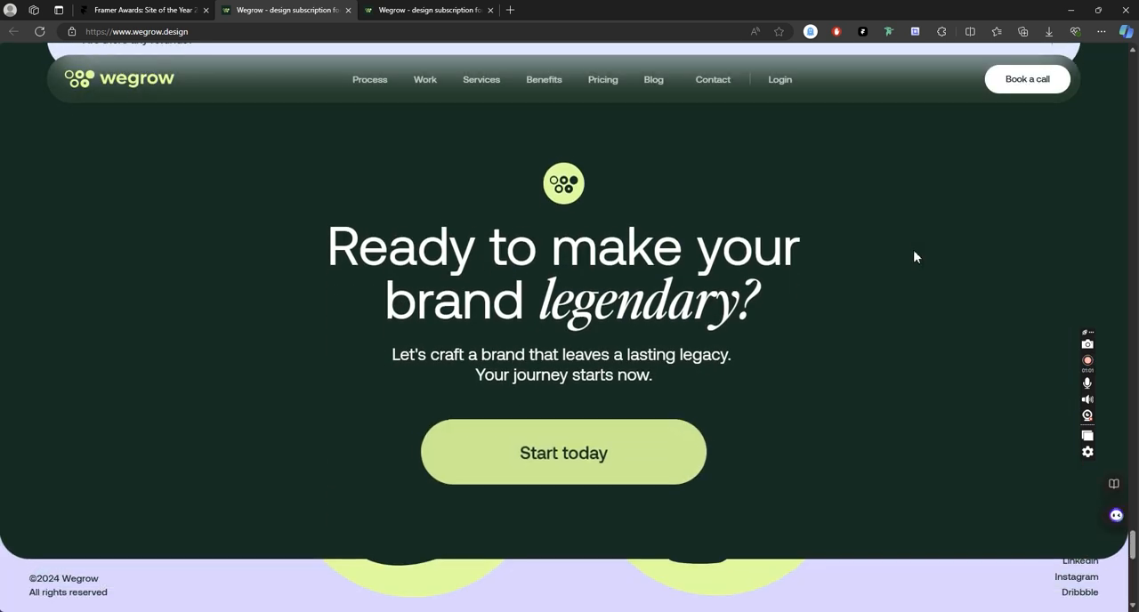
pyautogui.scroll(-4, 915, 258)
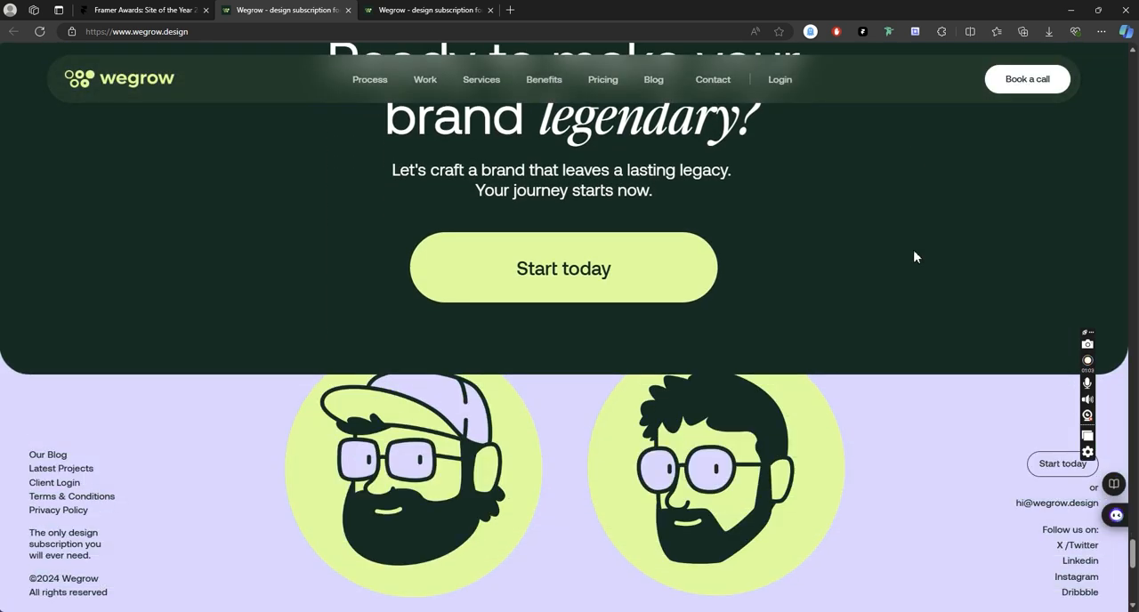
pyautogui.scroll(-3, 961, 366)
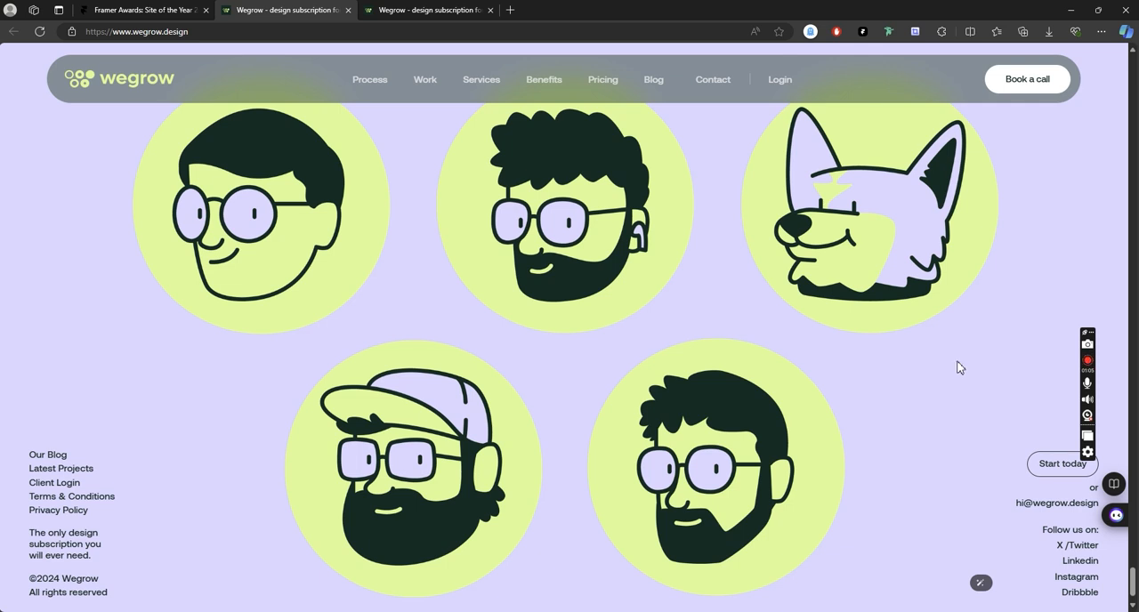
pyautogui.scroll(5, 920, 490)
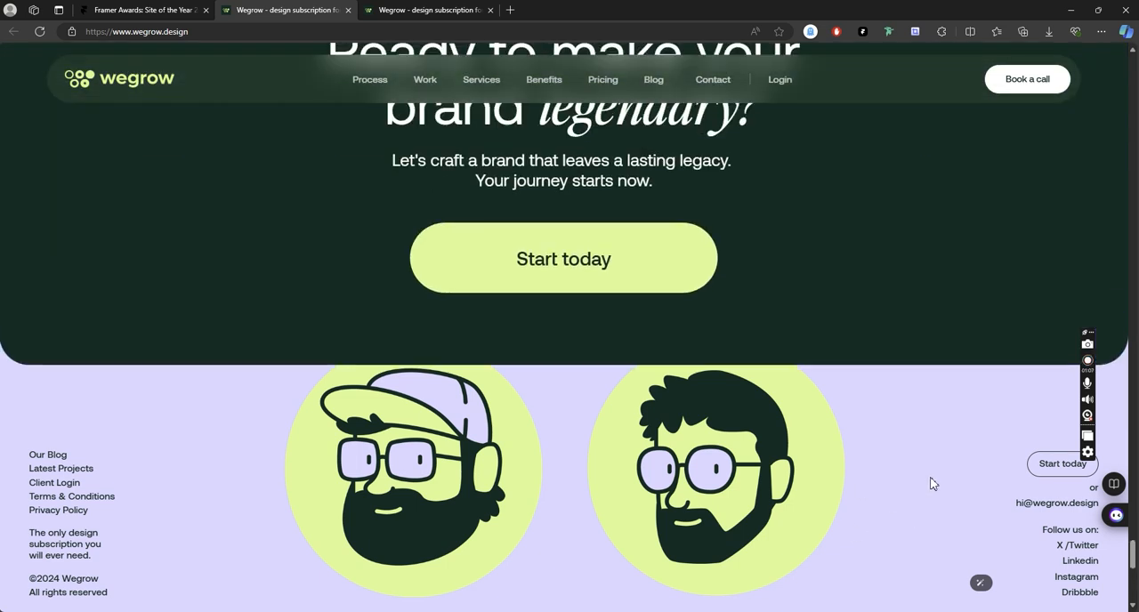
pyautogui.scroll(4, 932, 483)
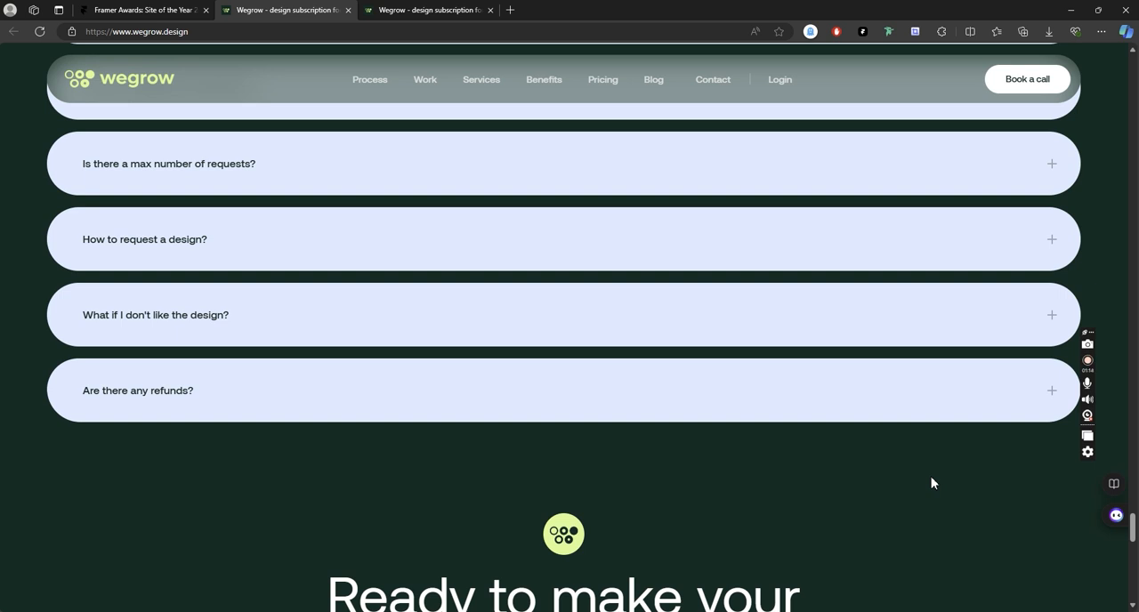
pyautogui.scroll(-5, 932, 483)
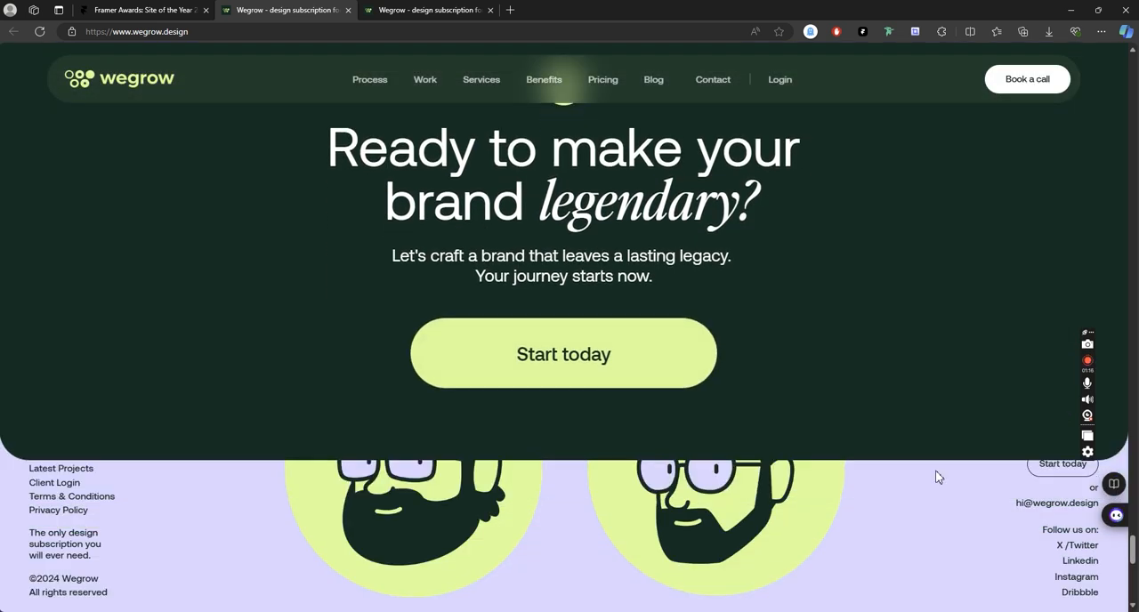
pyautogui.scroll(-4, 936, 476)
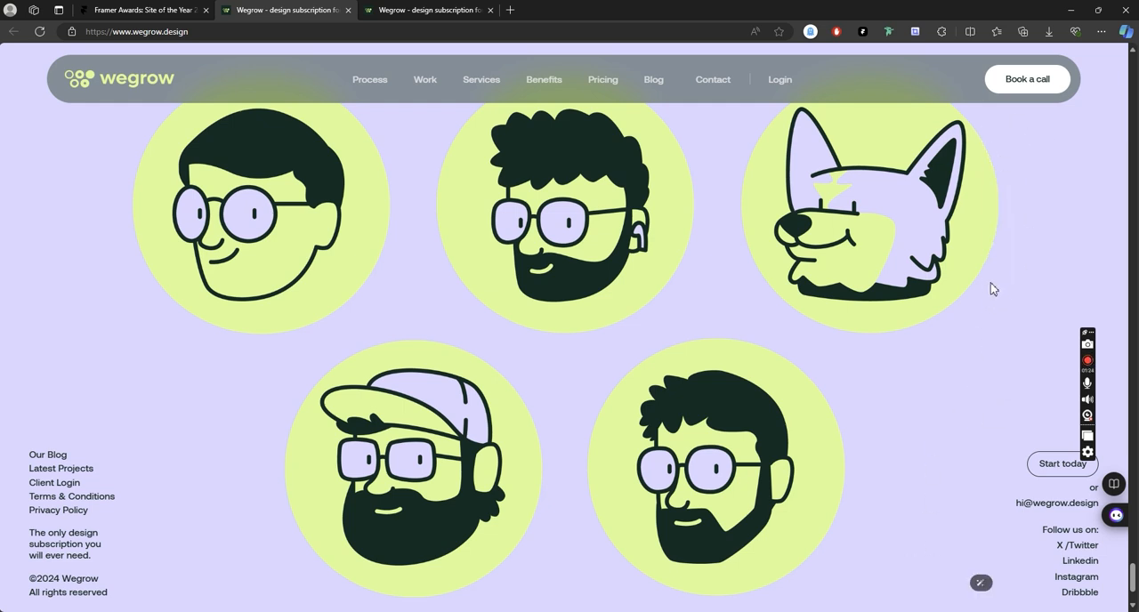
pyautogui.scroll(10, 994, 288)
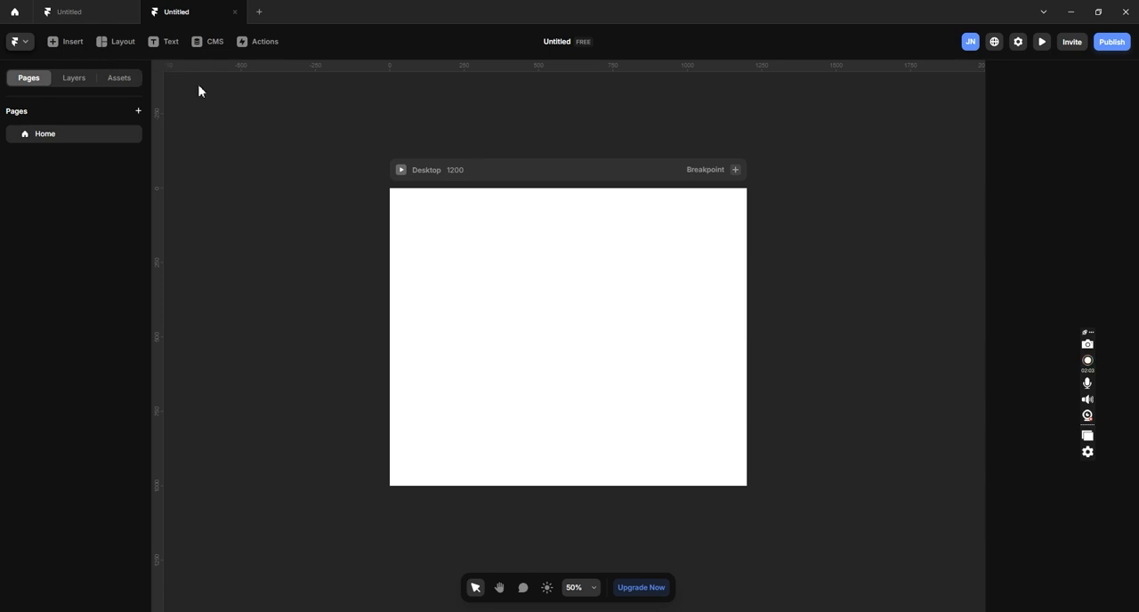
# - Switch to the blank Framer project and add the ready-made "The Landing Page." template from the Pages category
pyautogui.click(56, 45)
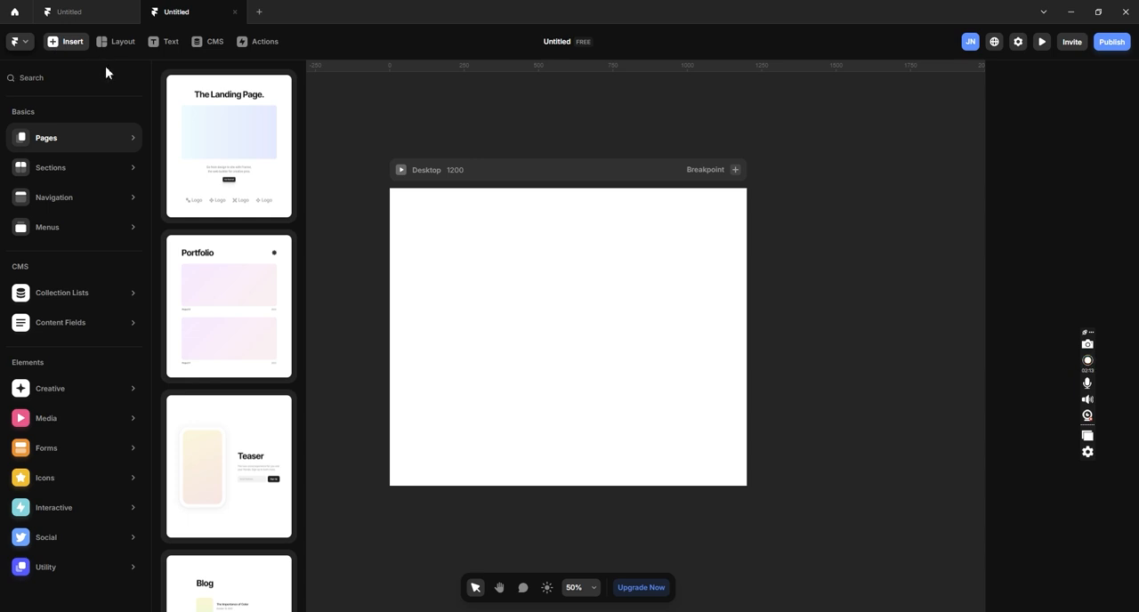
pyautogui.moveTo(184, 104)
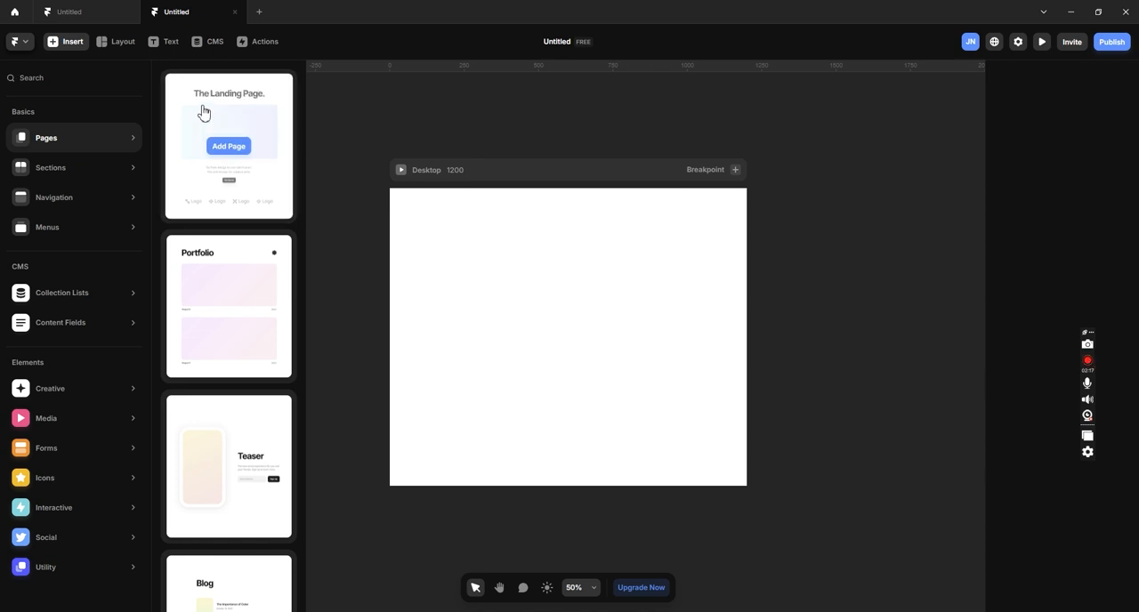
pyautogui.click(203, 113)
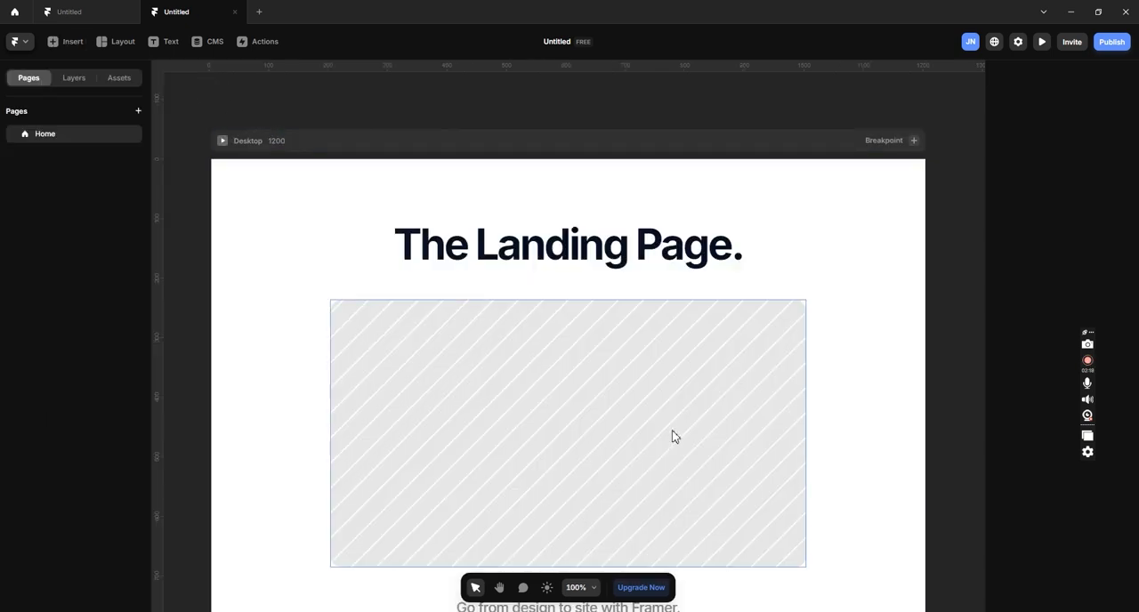
# - Preview the desktop landing page in fullscreen and review it from the hero heading to the footer
pyautogui.click(223, 143)
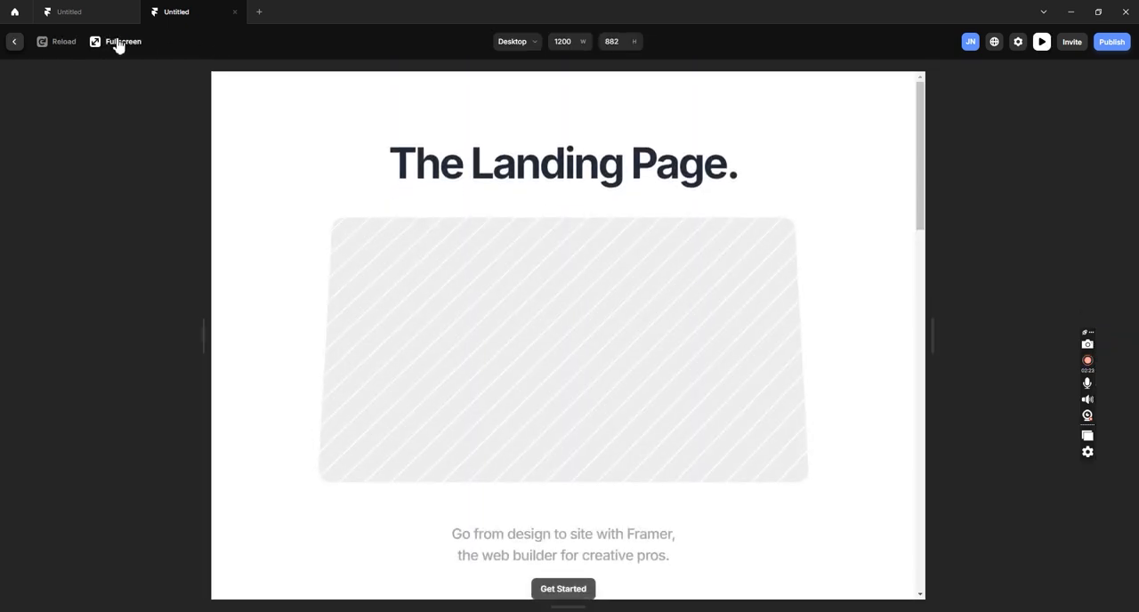
pyautogui.click(118, 46)
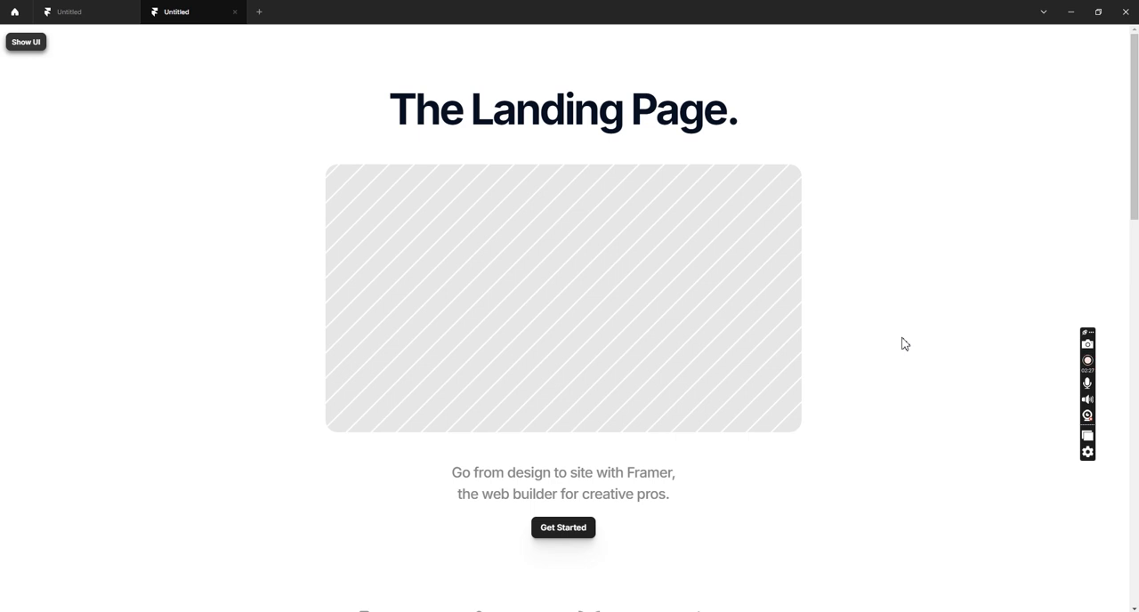
pyautogui.scroll(-3, 904, 343)
pyautogui.scroll(-12, 904, 343)
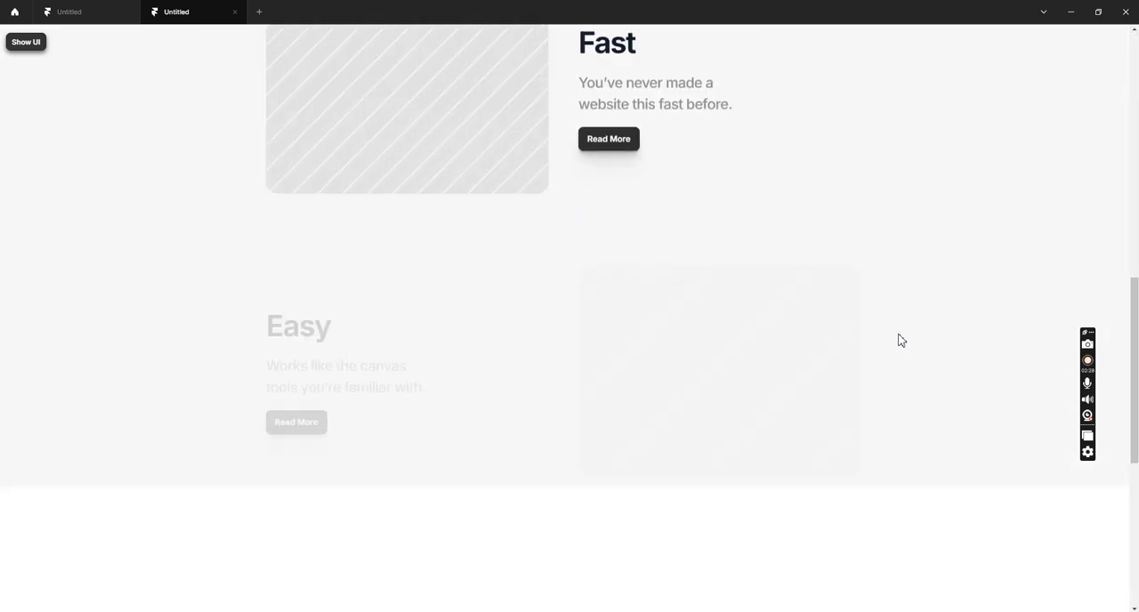
pyautogui.scroll(13, 901, 340)
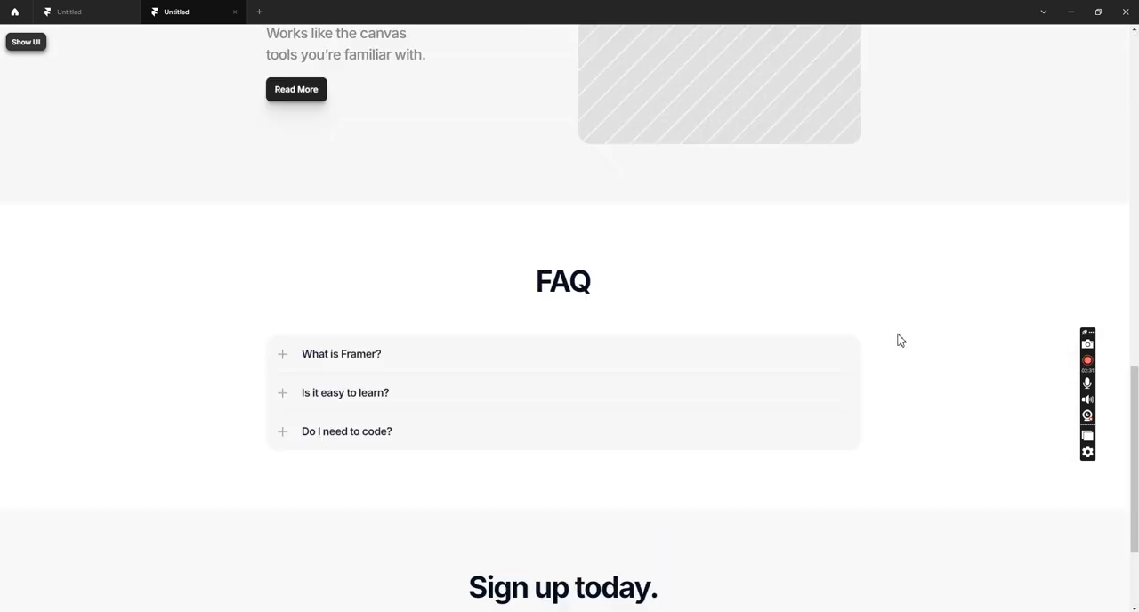
pyautogui.scroll(3, 900, 340)
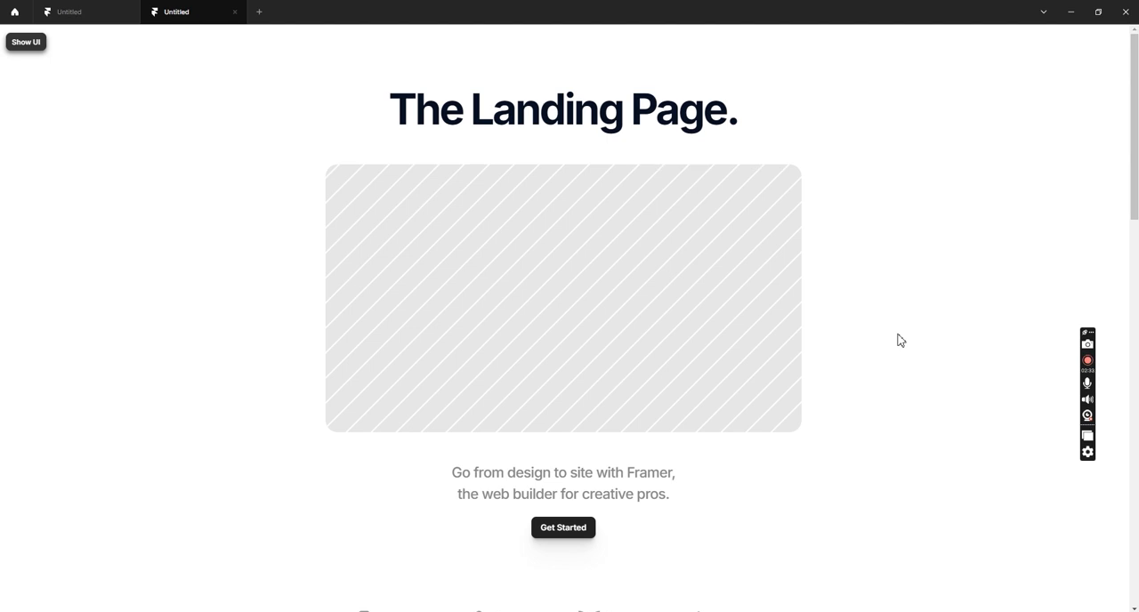
pyautogui.scroll(-15, 900, 340)
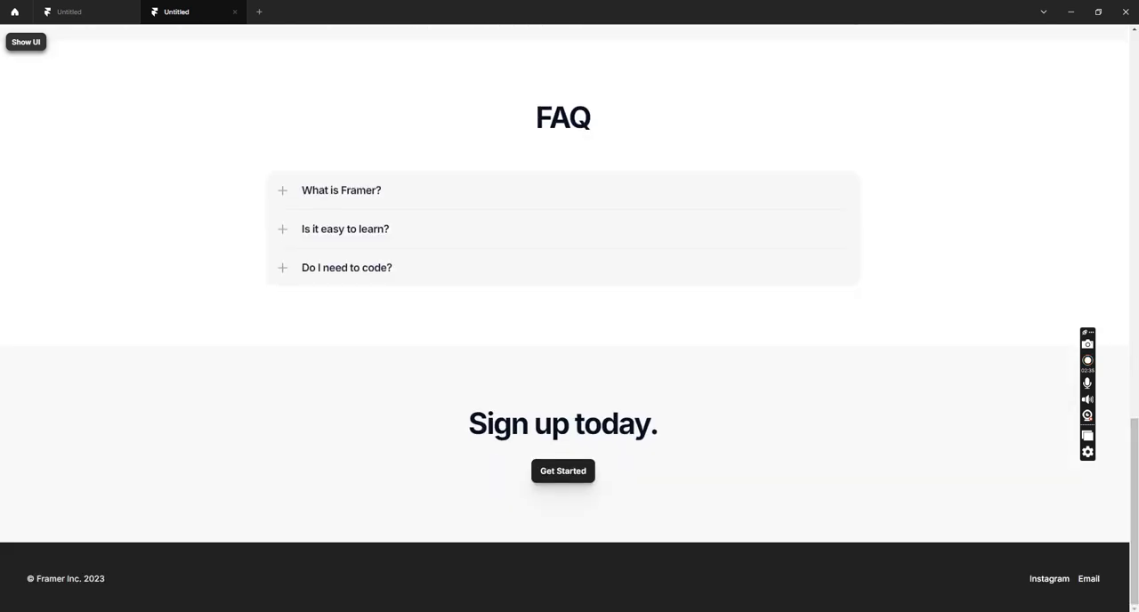
# - Switch to the Wegrow site in the browser and compare how its footer is uncovered at the page's end
pyautogui.hotkey('alt', 'Tab')
pyautogui.scroll(-6, 827, 411)
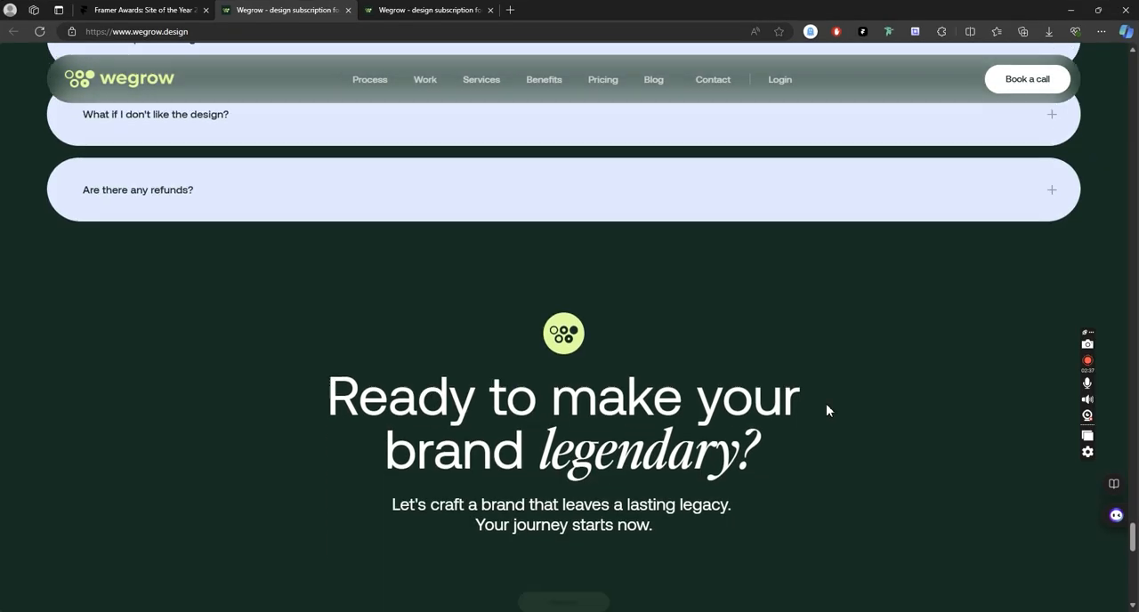
pyautogui.scroll(-3, 834, 409)
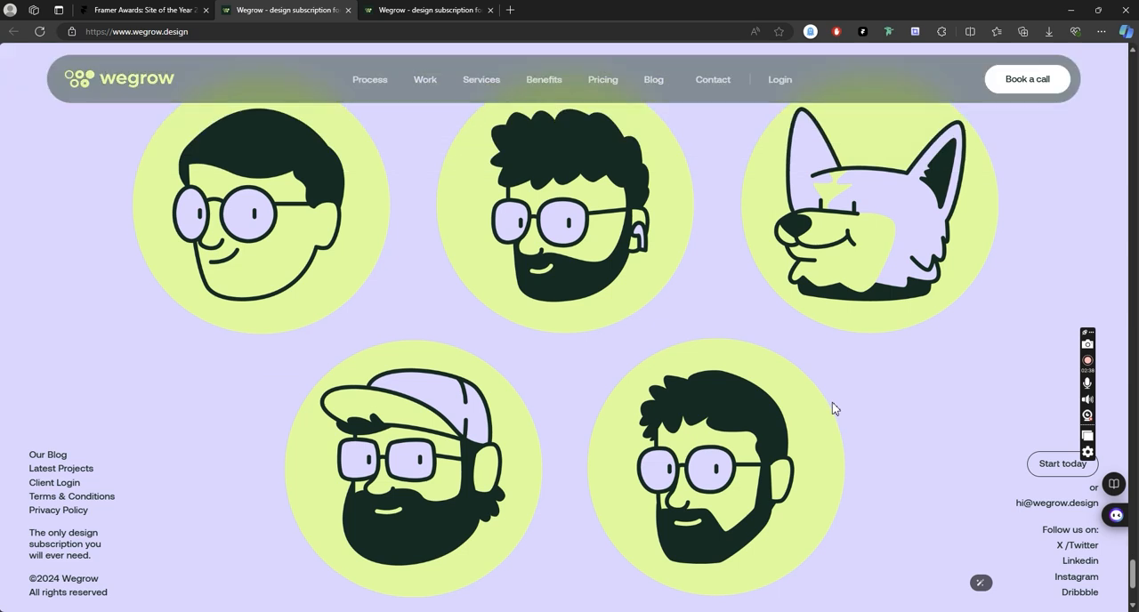
pyautogui.scroll(4, 834, 409)
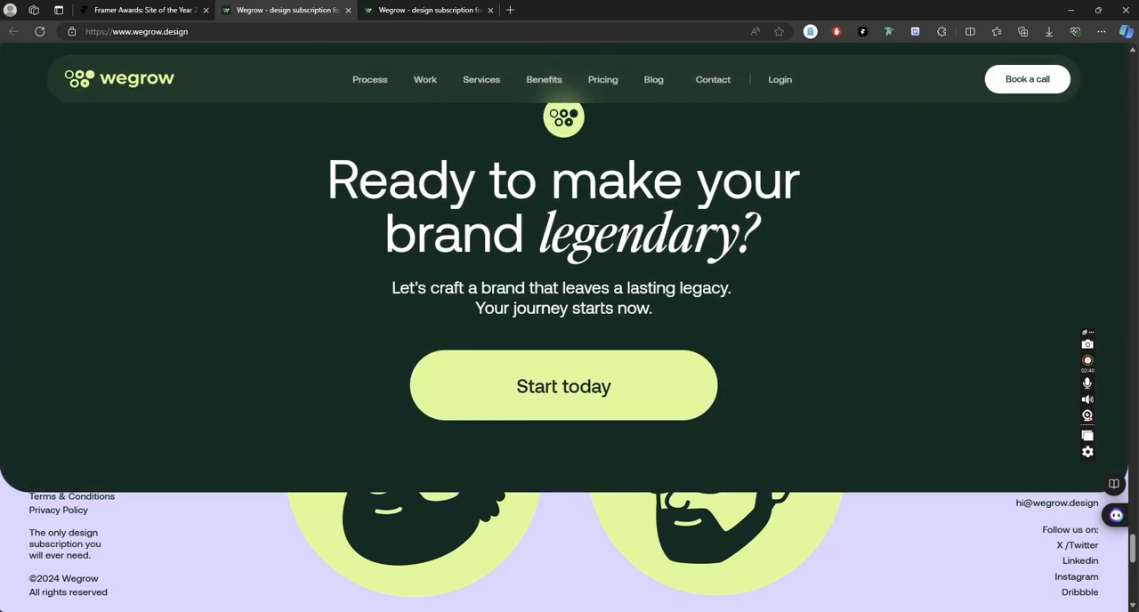
# - Return to Framer, leave the fullscreen preview, and view the landing page's desktop and tablet layouts side by side on the canvas
pyautogui.click(566, 611)
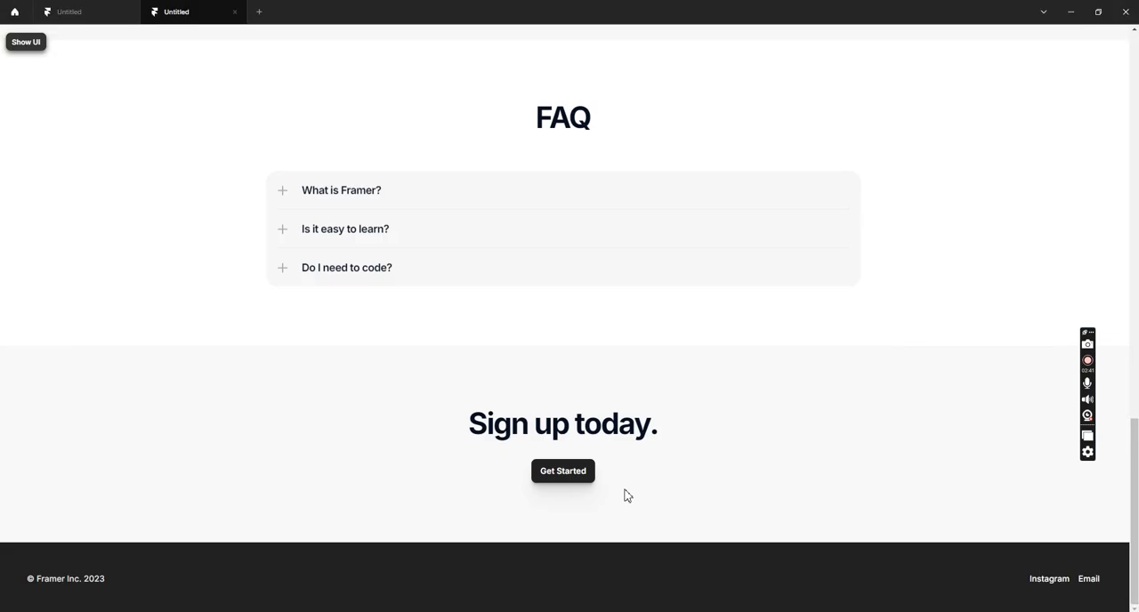
pyautogui.click(34, 48)
pyautogui.click(15, 41)
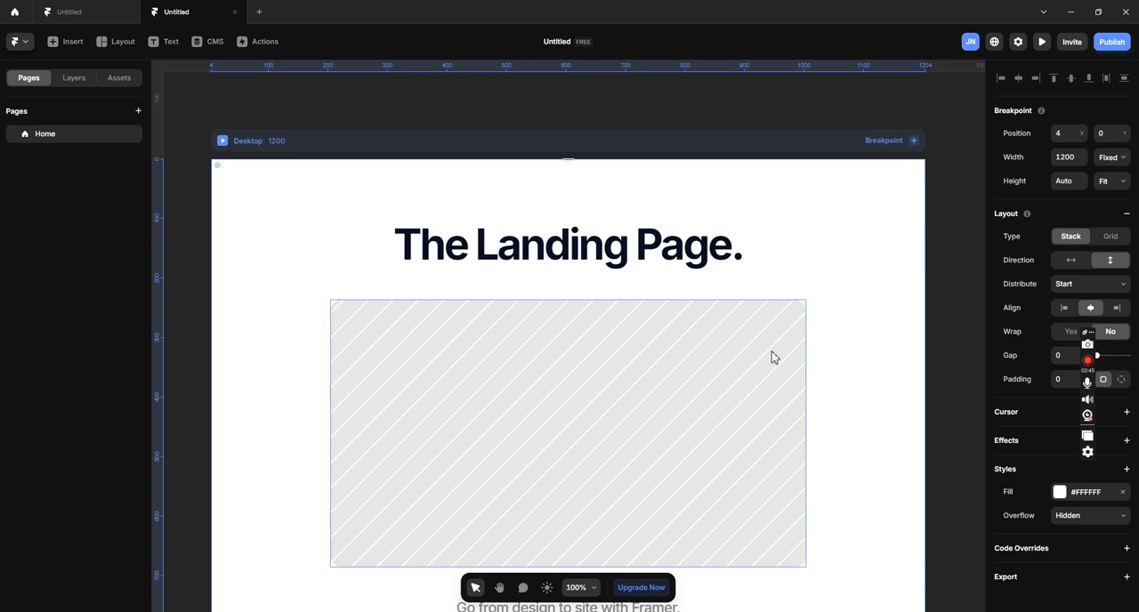
pyautogui.scroll(-3, 770, 358)
pyautogui.scroll(3, 770, 367)
pyautogui.scroll(-3, 771, 372)
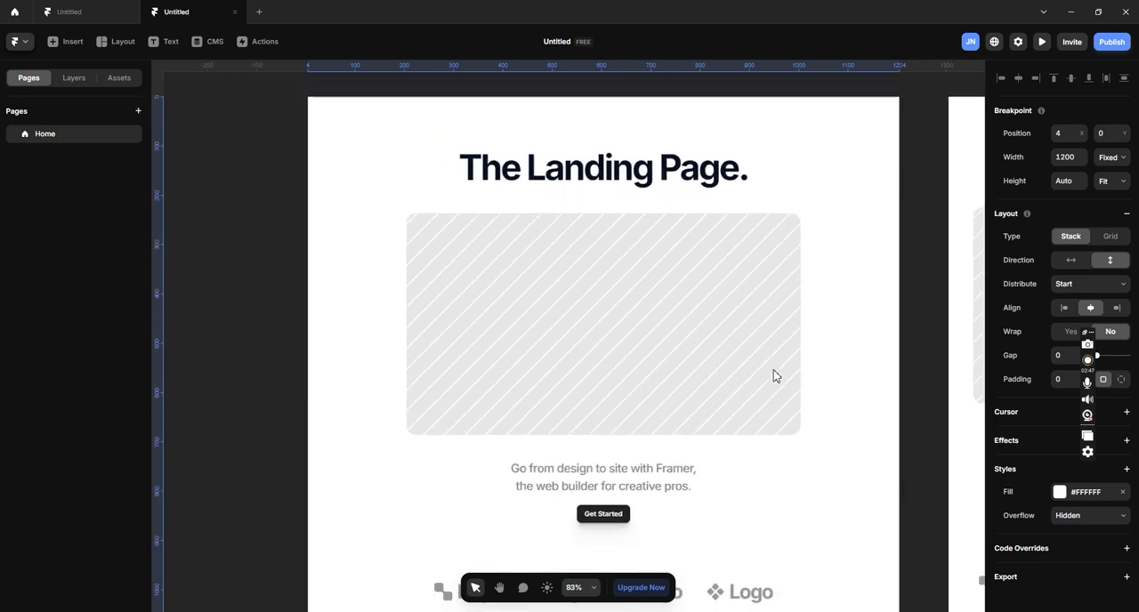
pyautogui.scroll(-3, 771, 376)
pyautogui.moveTo(781, 172); pyautogui.dragTo(653, 79)
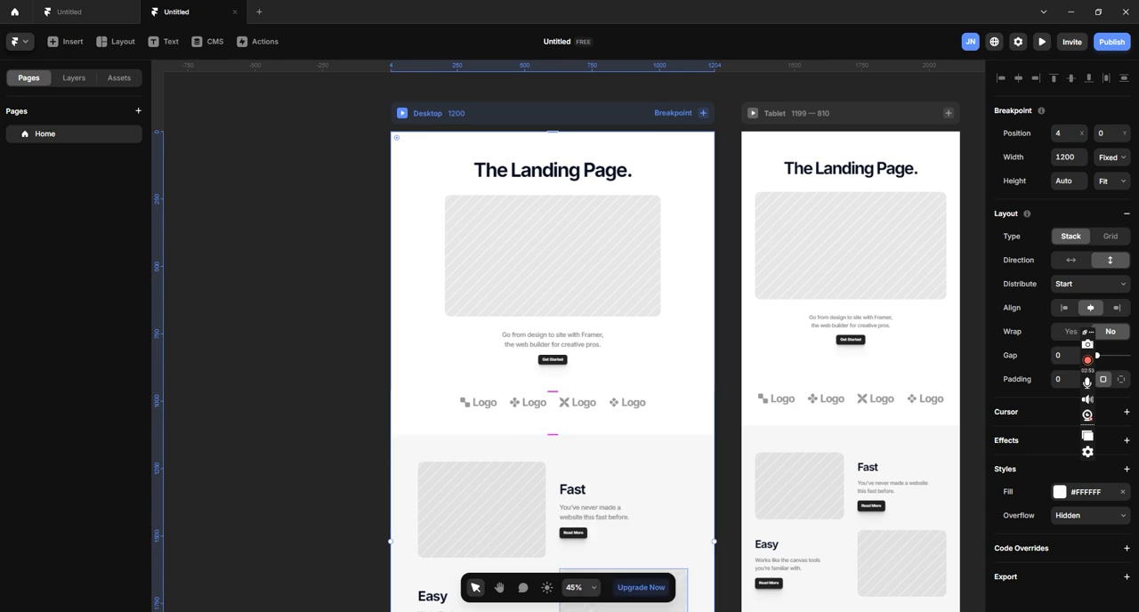
# - Switch to the Wegrow site and examine how the call-to-action section scrolls away to uncover the fixed footer, compared with the sections above
pyautogui.hotkey('alt', 'Tab')
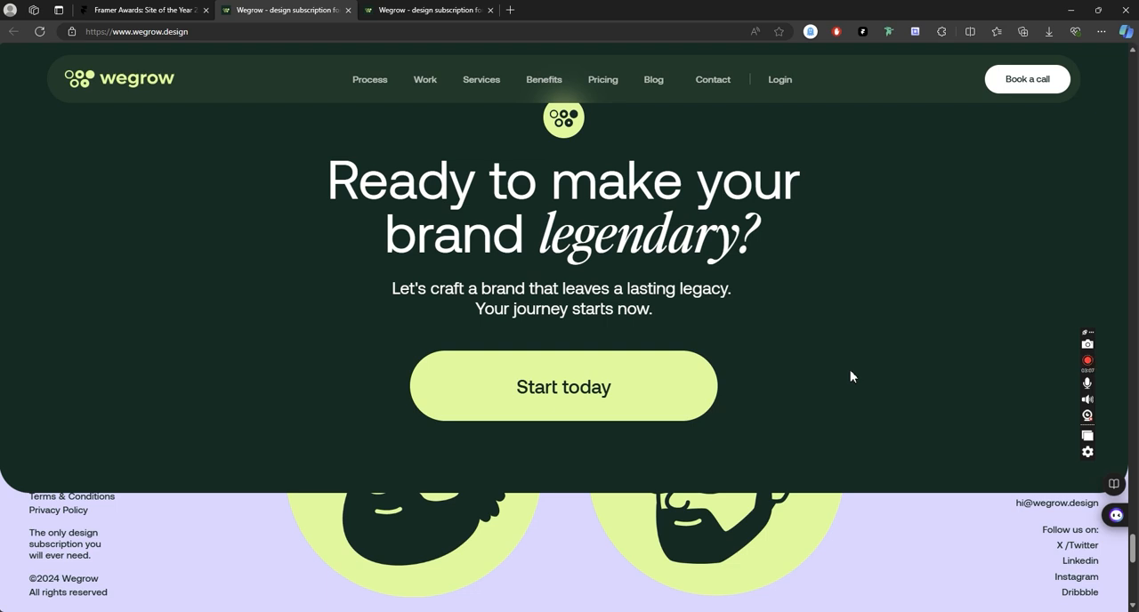
pyautogui.scroll(4, 851, 376)
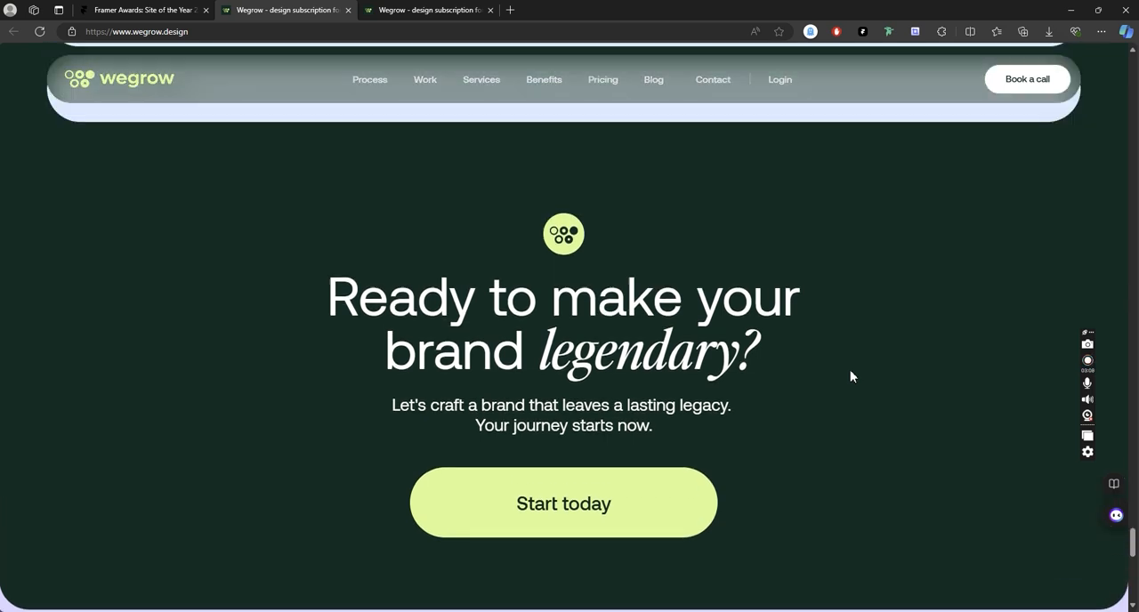
pyautogui.scroll(3, 864, 375)
pyautogui.scroll(-1, 966, 178)
pyautogui.scroll(3, 972, 219)
pyautogui.scroll(10, 959, 294)
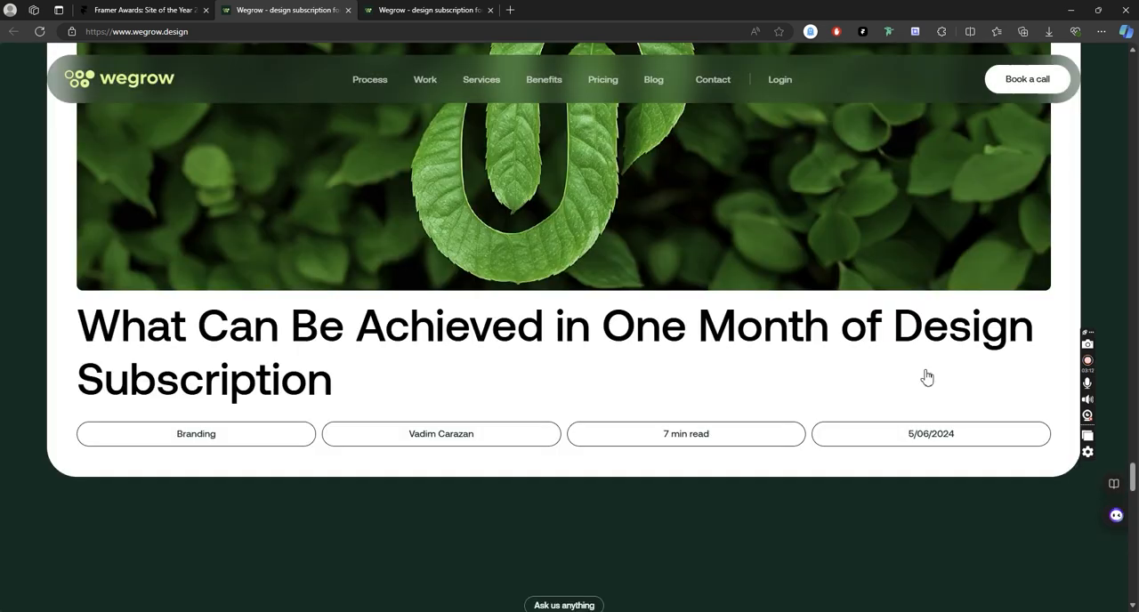
pyautogui.scroll(-2, 925, 371)
pyautogui.scroll(-10, 926, 369)
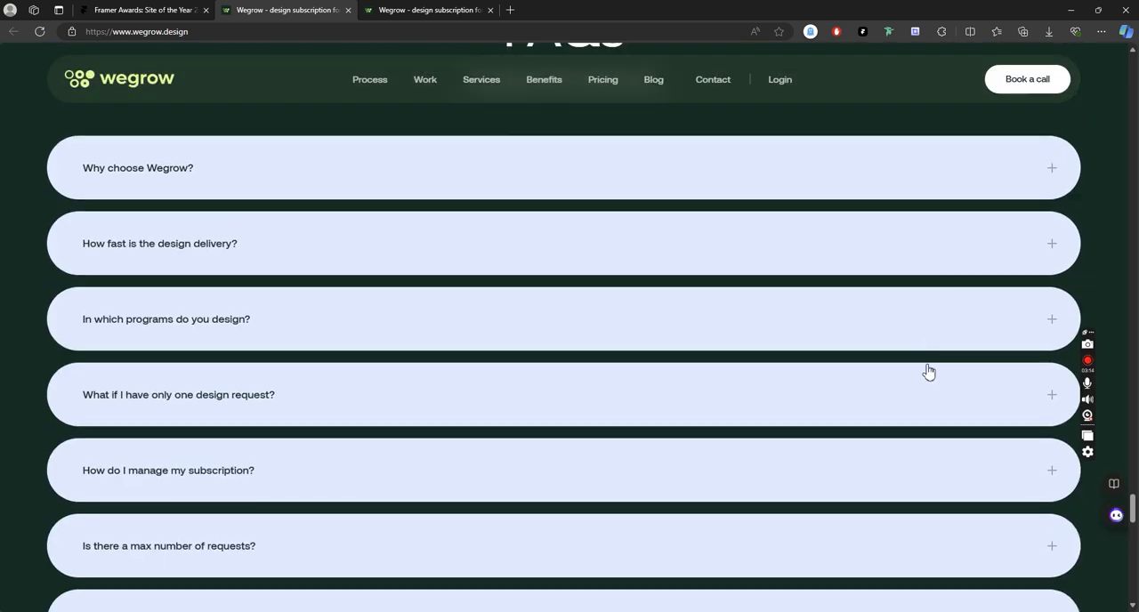
pyautogui.scroll(-5, 931, 372)
pyautogui.scroll(3, 854, 350)
pyautogui.scroll(-3, 924, 351)
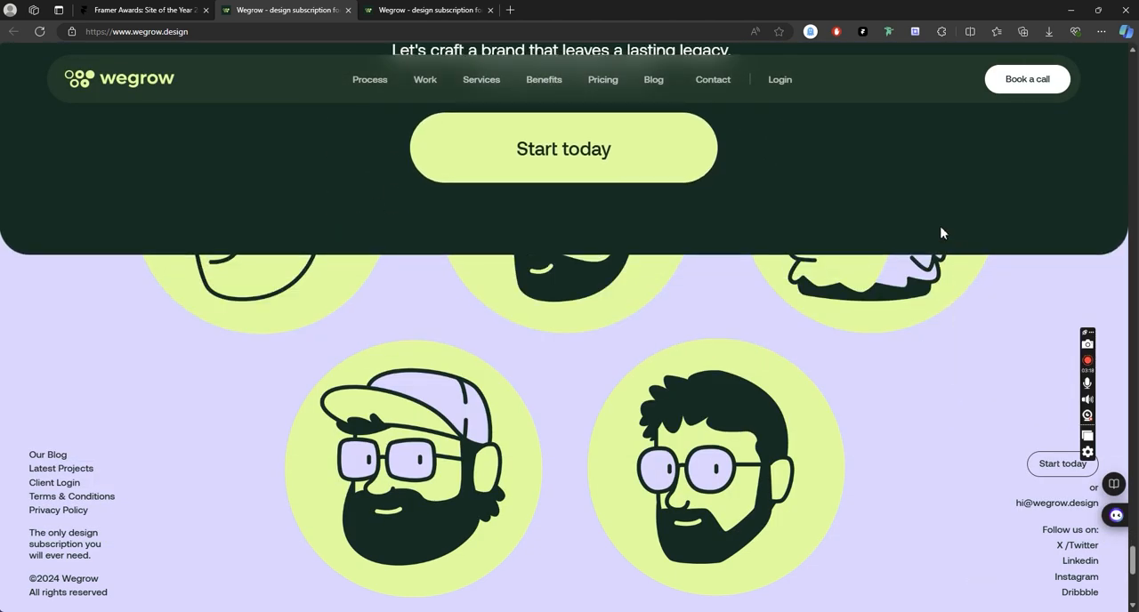
pyautogui.scroll(-1, 899, 192)
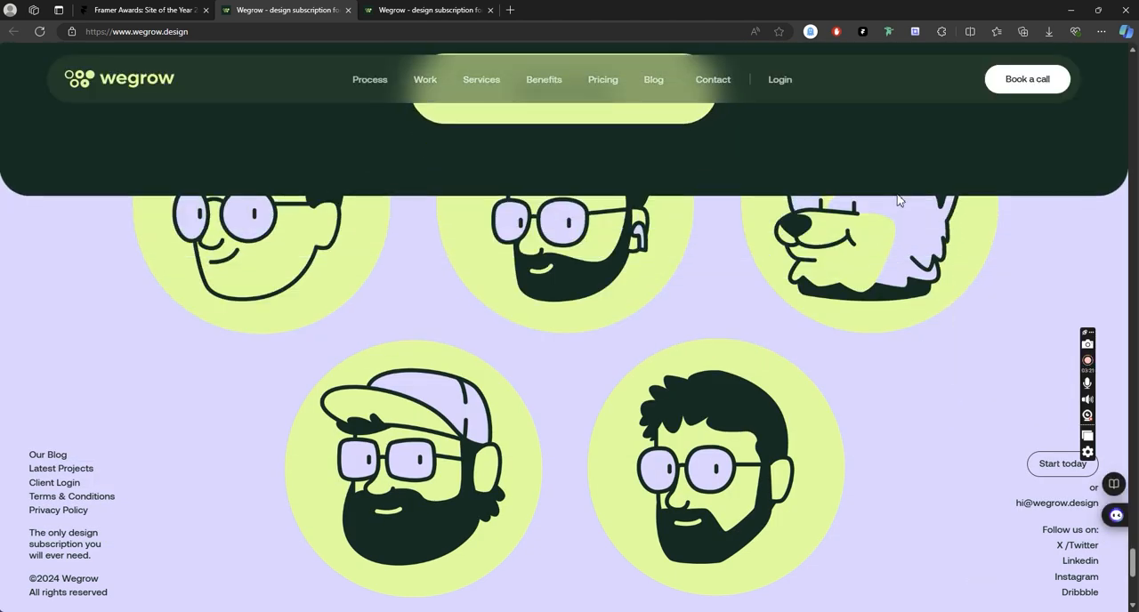
pyautogui.scroll(-2, 883, 430)
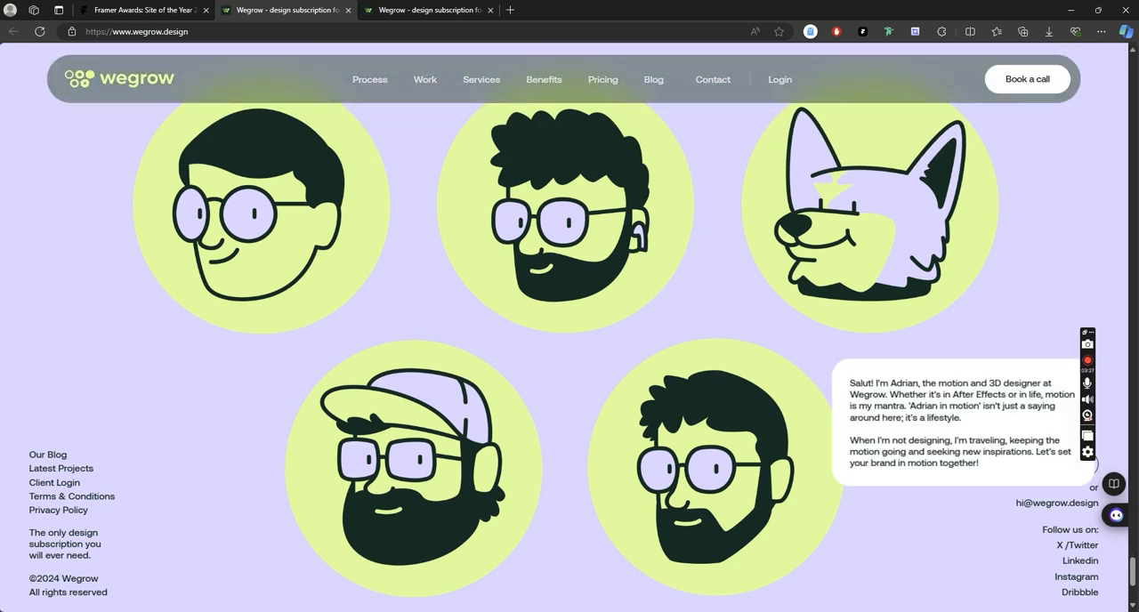
# - Switch back to Framer and review the desktop layout's sections on the canvas from the hero to the footer
pyautogui.hotkey('alt', 'Tab')
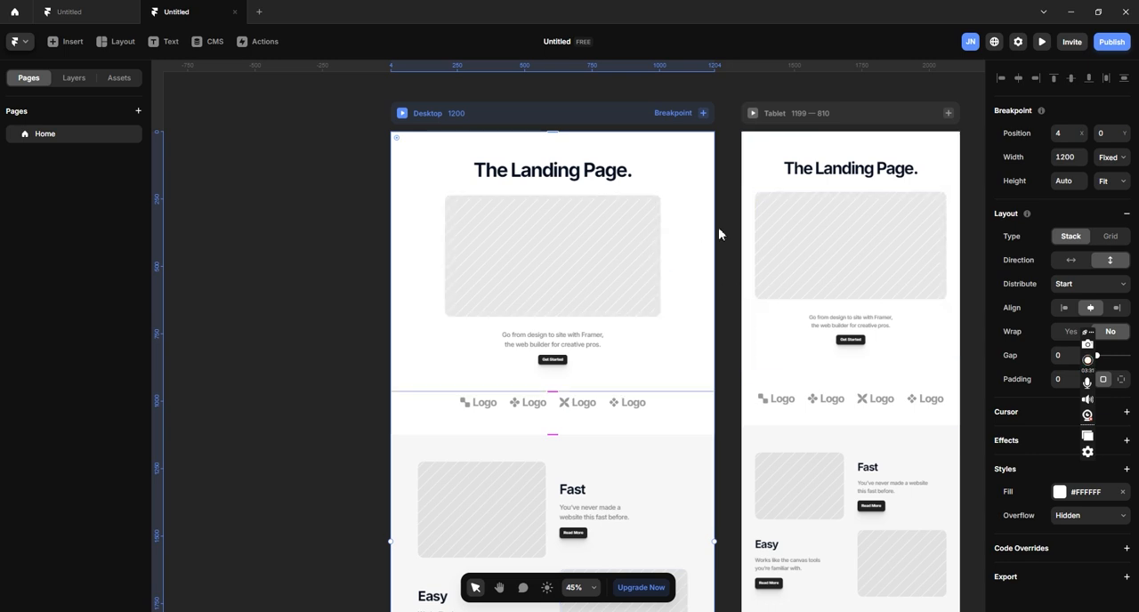
pyautogui.scroll(-2, 534, 298)
pyautogui.scroll(2, 455, 163)
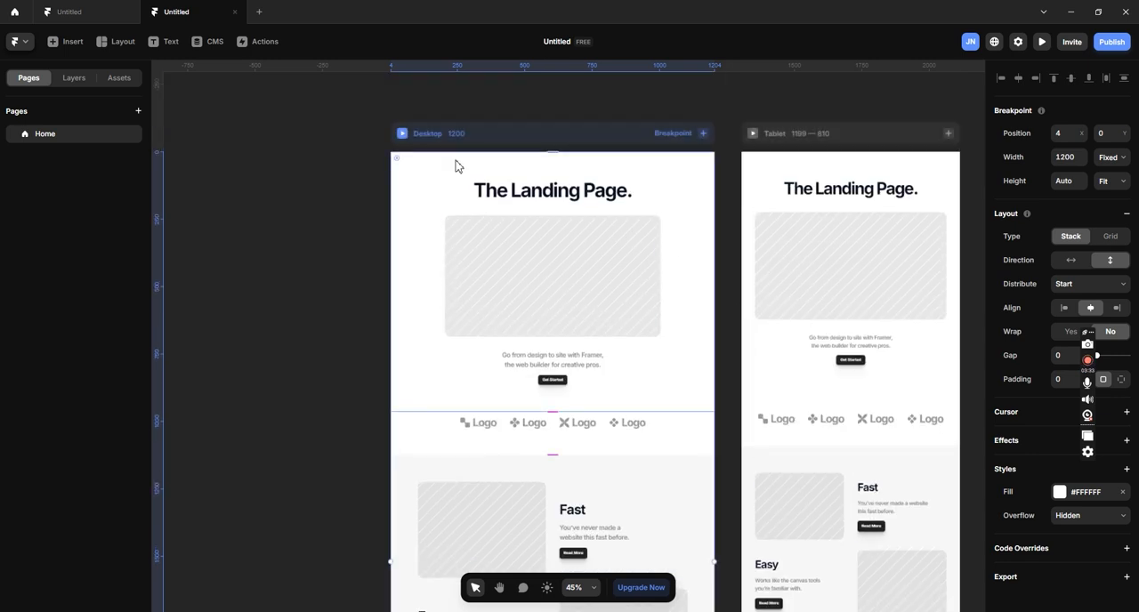
pyautogui.scroll(-7, 579, 351)
pyautogui.scroll(-3, 573, 337)
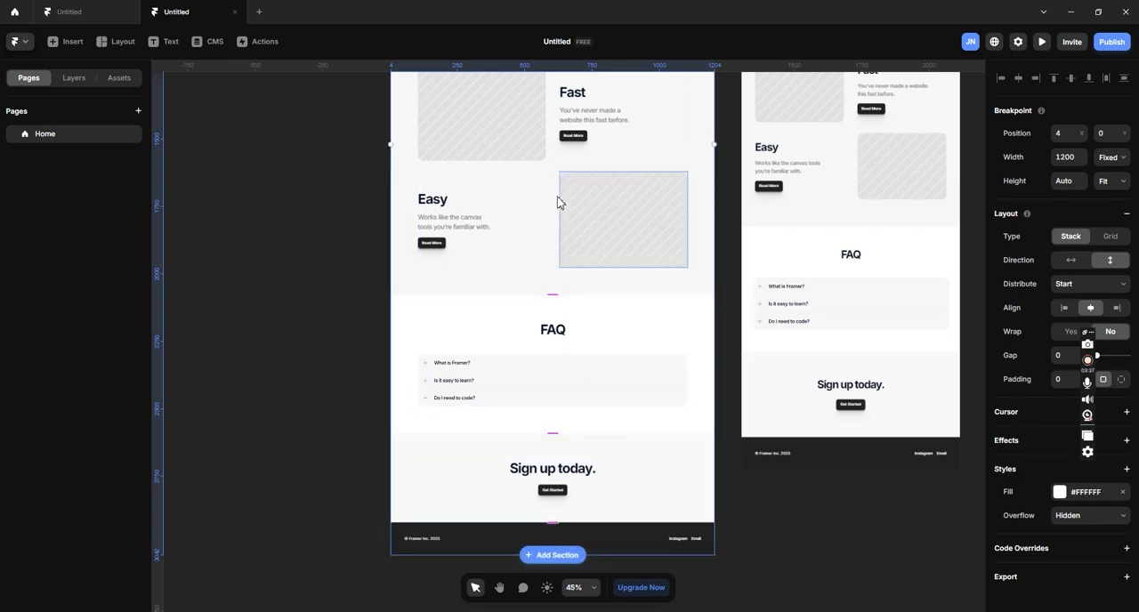
pyautogui.scroll(8, 574, 196)
pyautogui.scroll(-9, 563, 218)
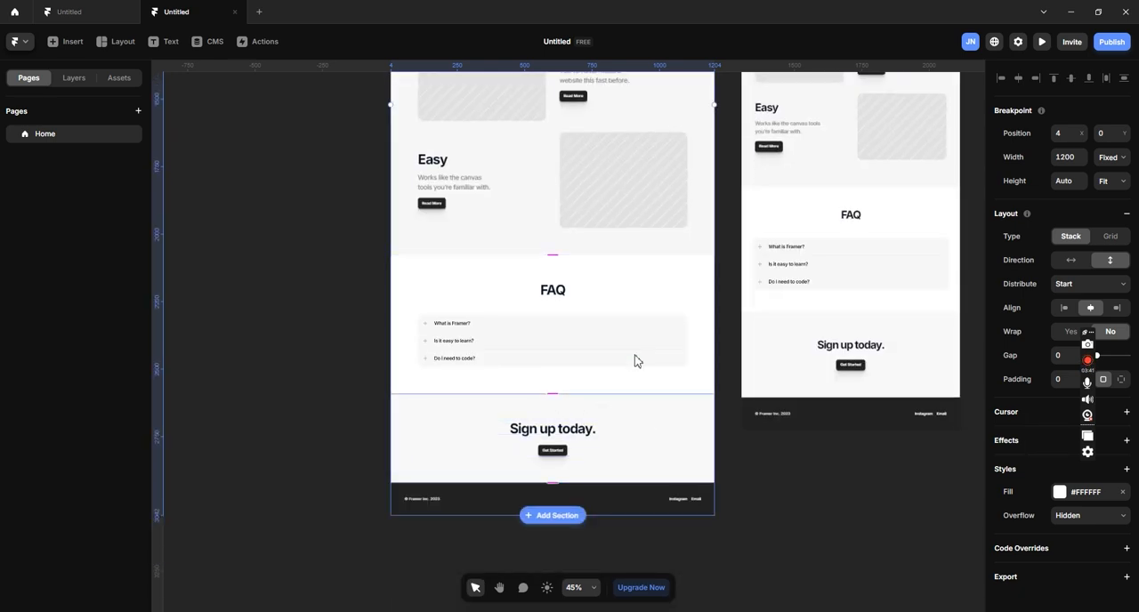
pyautogui.scroll(9, 614, 219)
pyautogui.scroll(4, 609, 218)
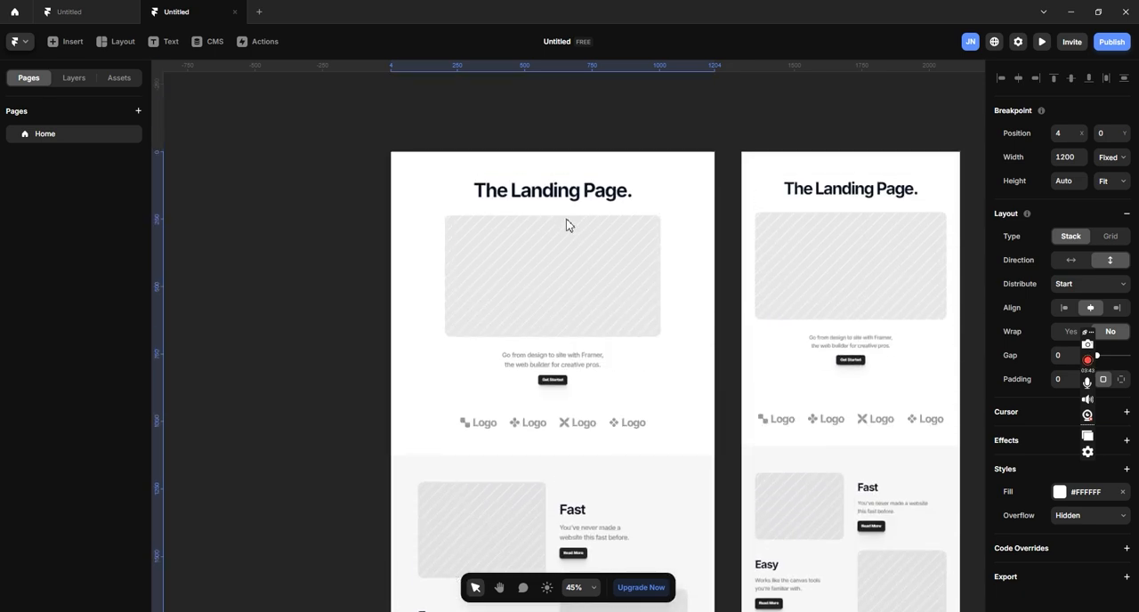
# - Preview the desktop page in fullscreen, check how its final sections scroll, and return to the canvas
pyautogui.click(401, 236)
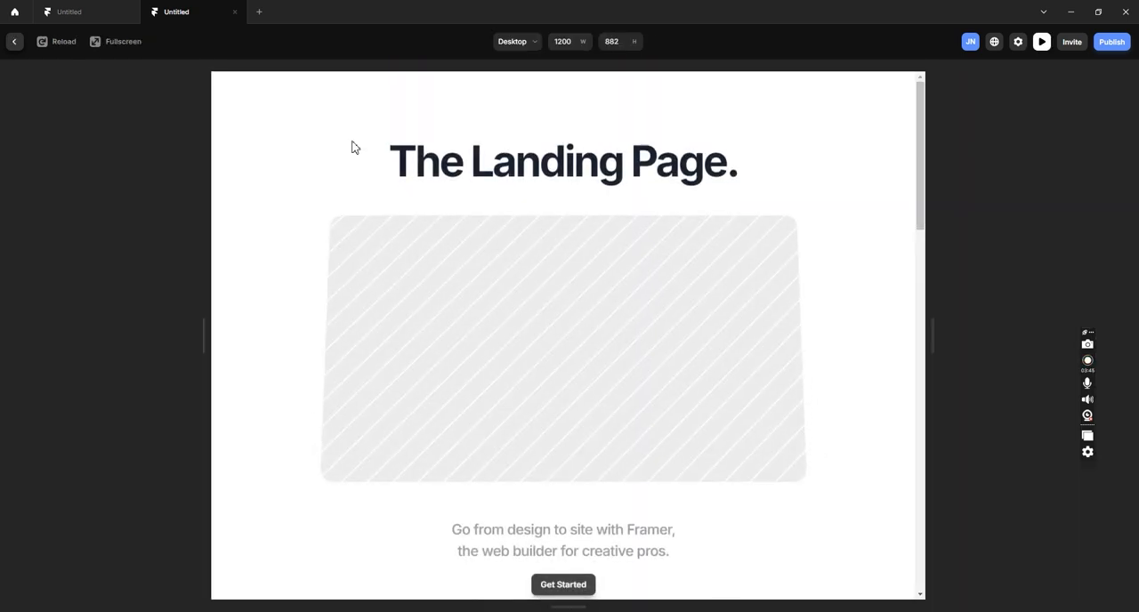
pyautogui.click(122, 42)
pyautogui.scroll(-3, 810, 347)
pyautogui.scroll(-10, 811, 401)
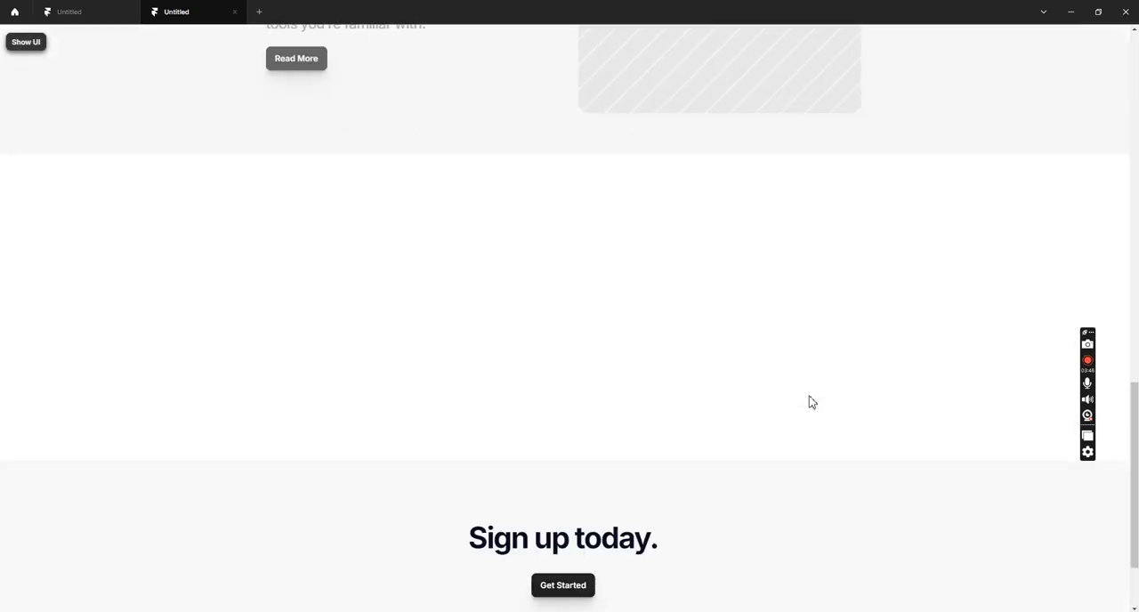
pyautogui.scroll(7, 811, 401)
pyautogui.scroll(4, 810, 401)
pyautogui.scroll(-10, 797, 396)
pyautogui.click(22, 45)
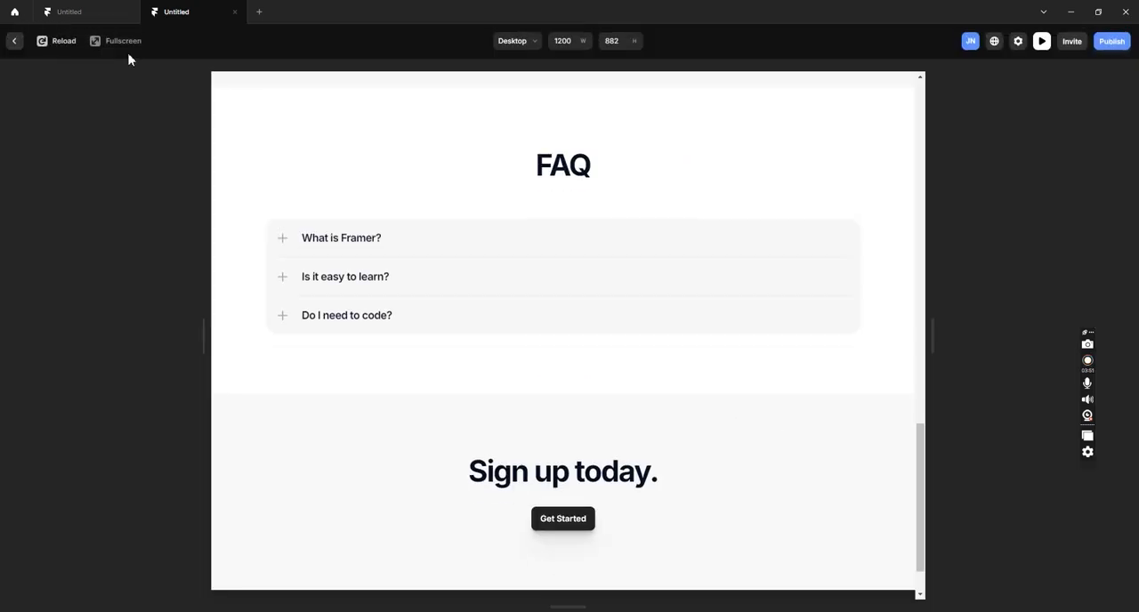
pyautogui.click(11, 42)
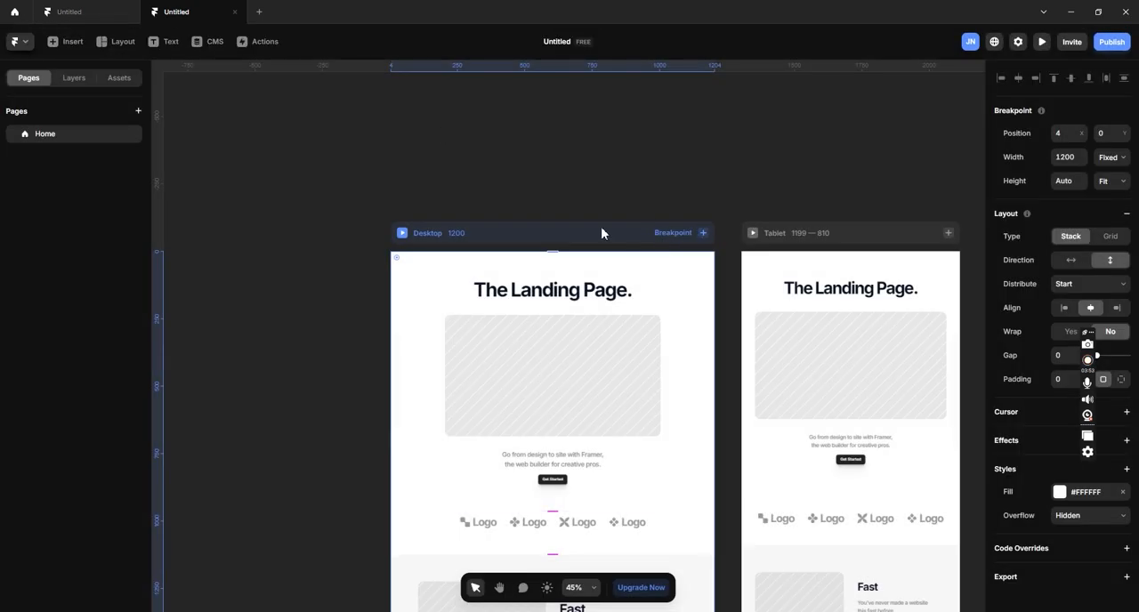
# - Show the page's layers, match the Header, Logos, Features and FAQ layers to their canvas sections, and collapse them again
pyautogui.scroll(-3, 603, 232)
pyautogui.scroll(-3, 603, 246)
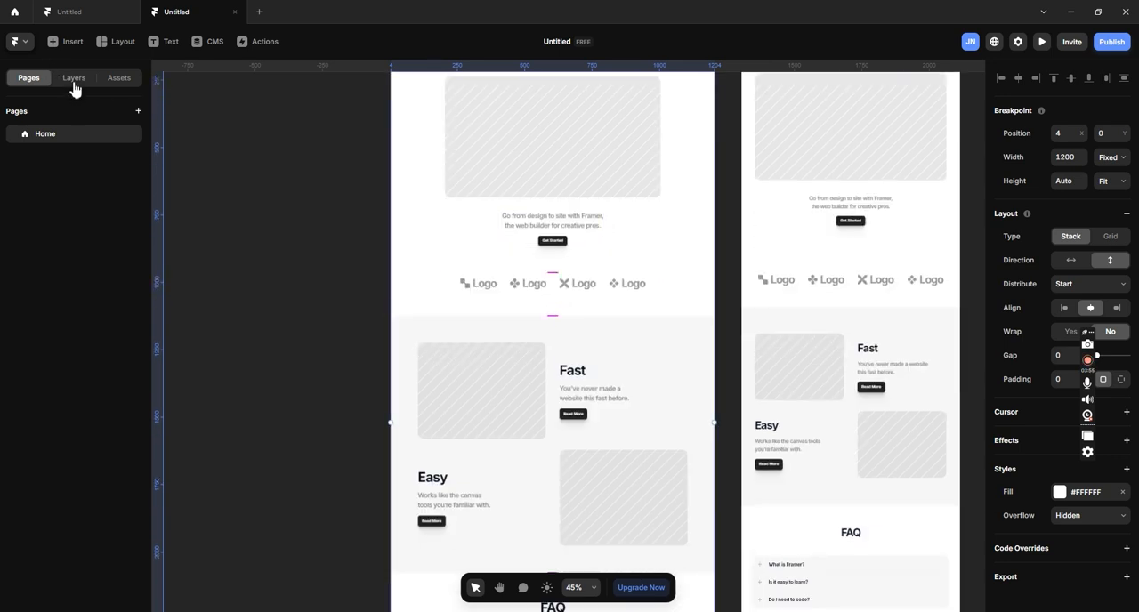
pyautogui.click(74, 79)
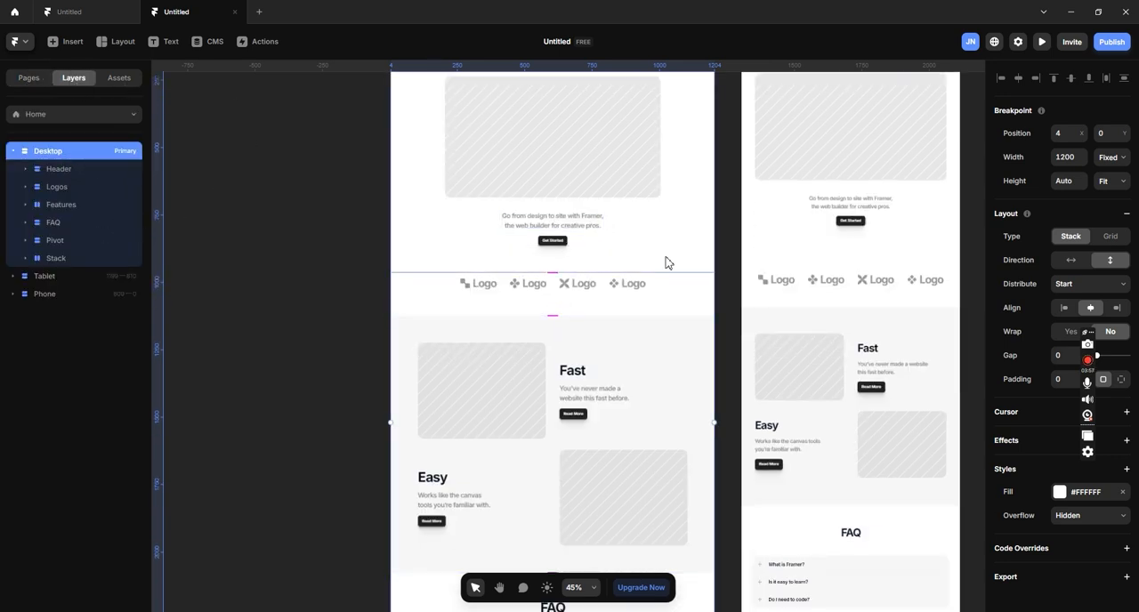
pyautogui.scroll(3, 651, 254)
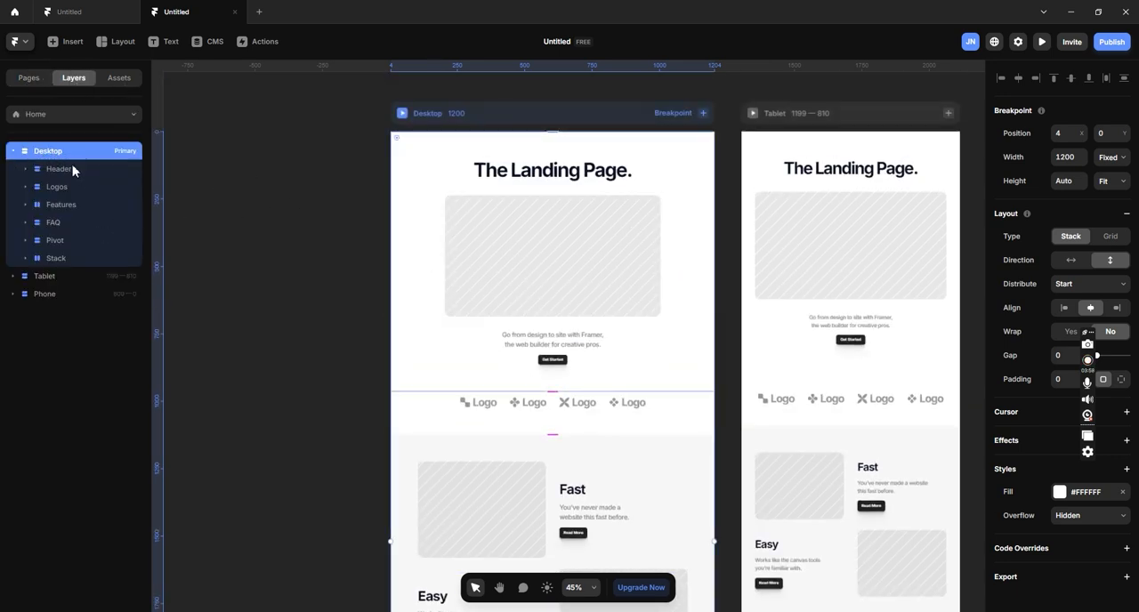
pyautogui.click(61, 169)
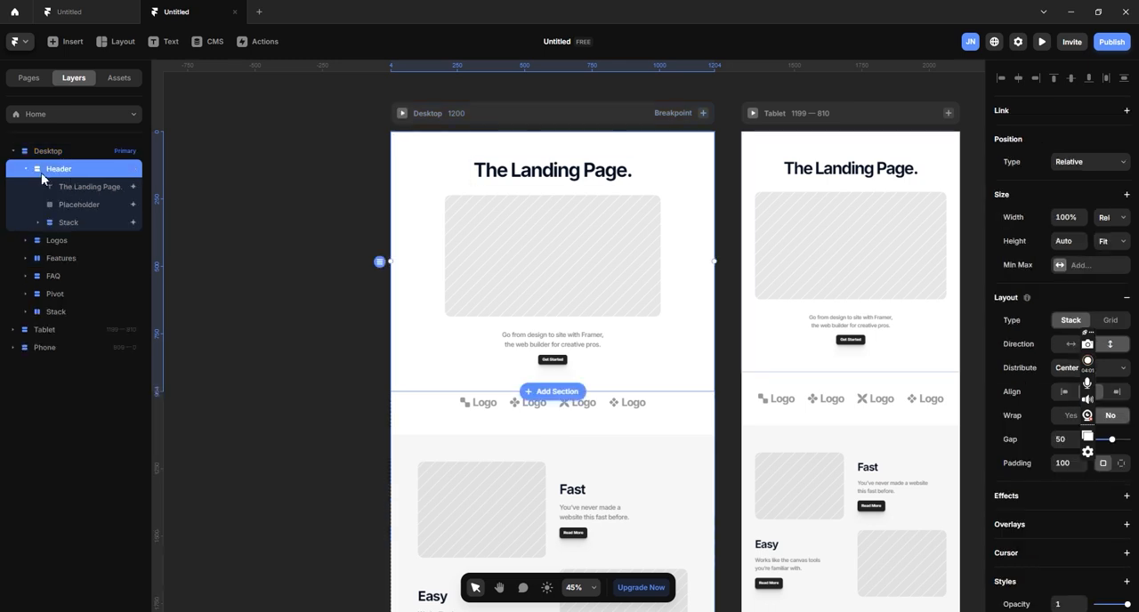
pyautogui.click(27, 170)
pyautogui.click(61, 188)
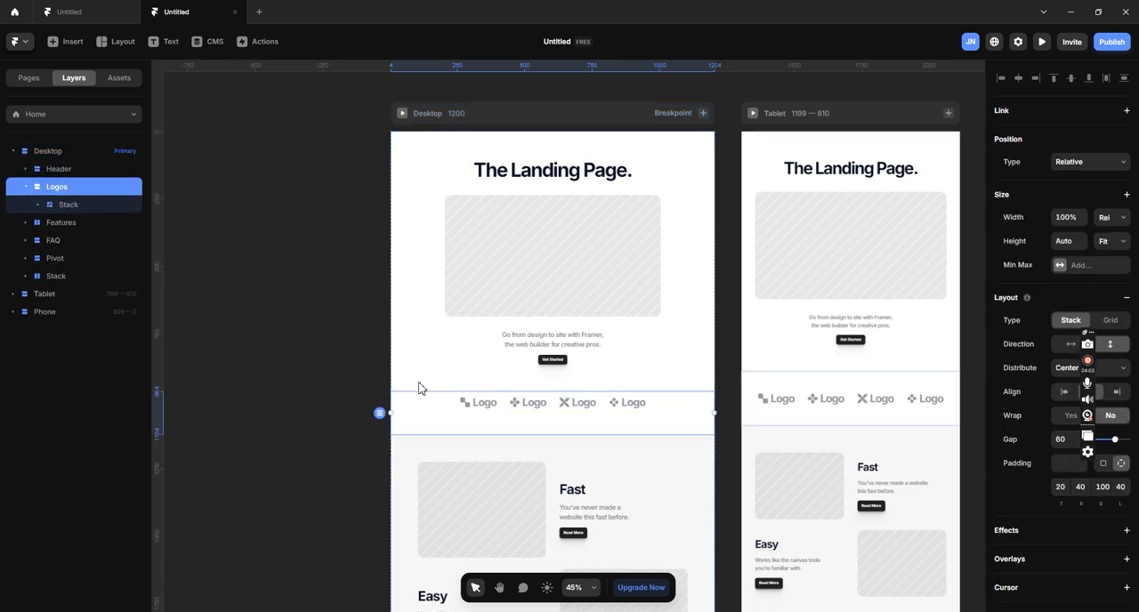
pyautogui.click(69, 224)
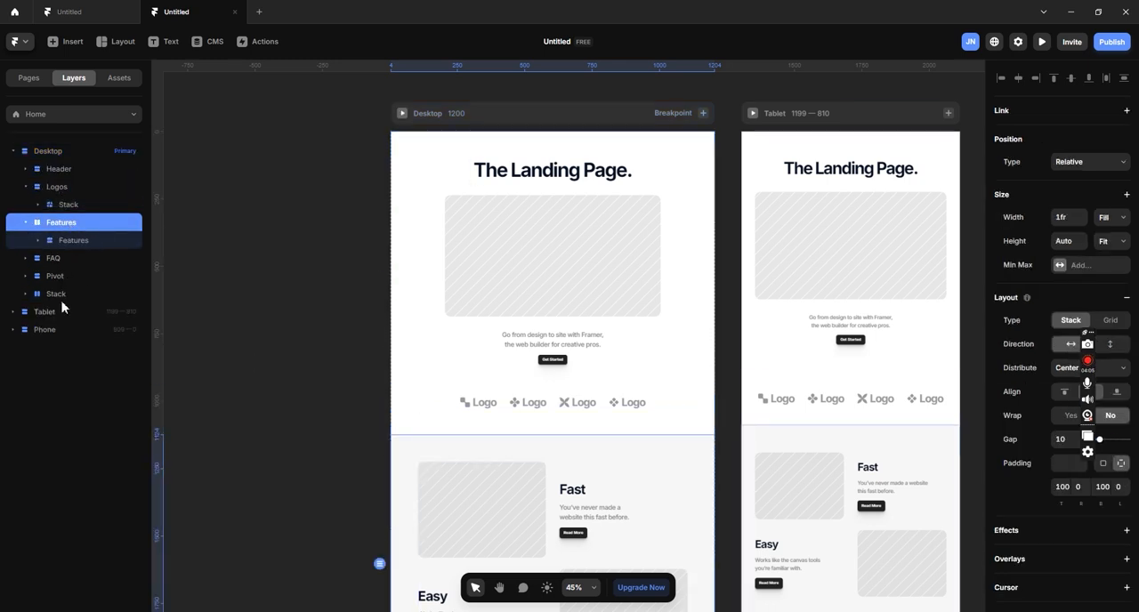
pyautogui.scroll(-5, 686, 338)
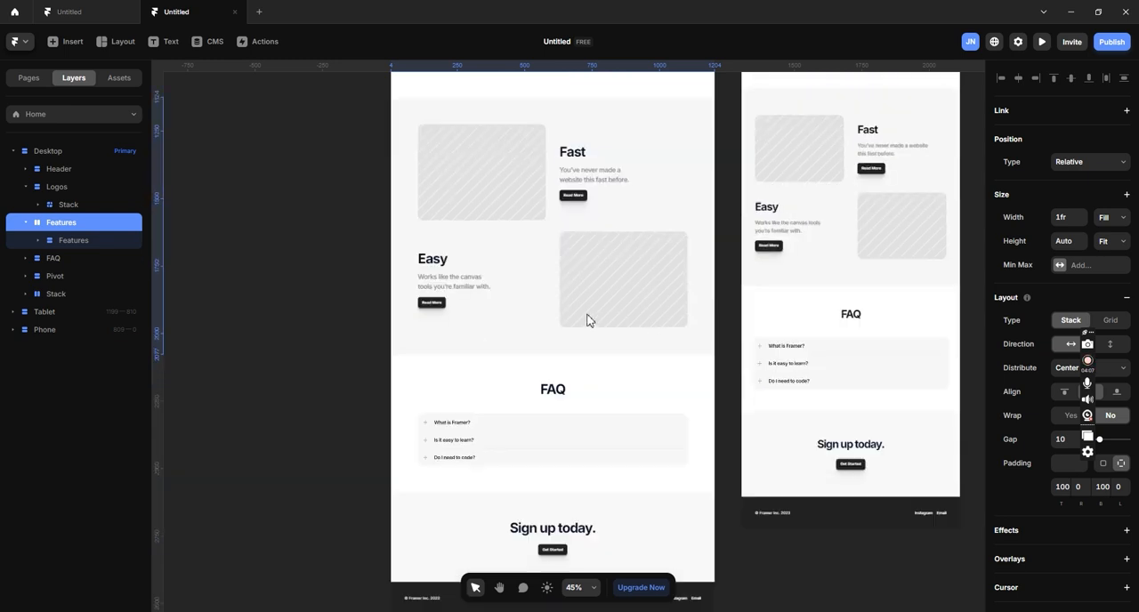
pyautogui.click(60, 259)
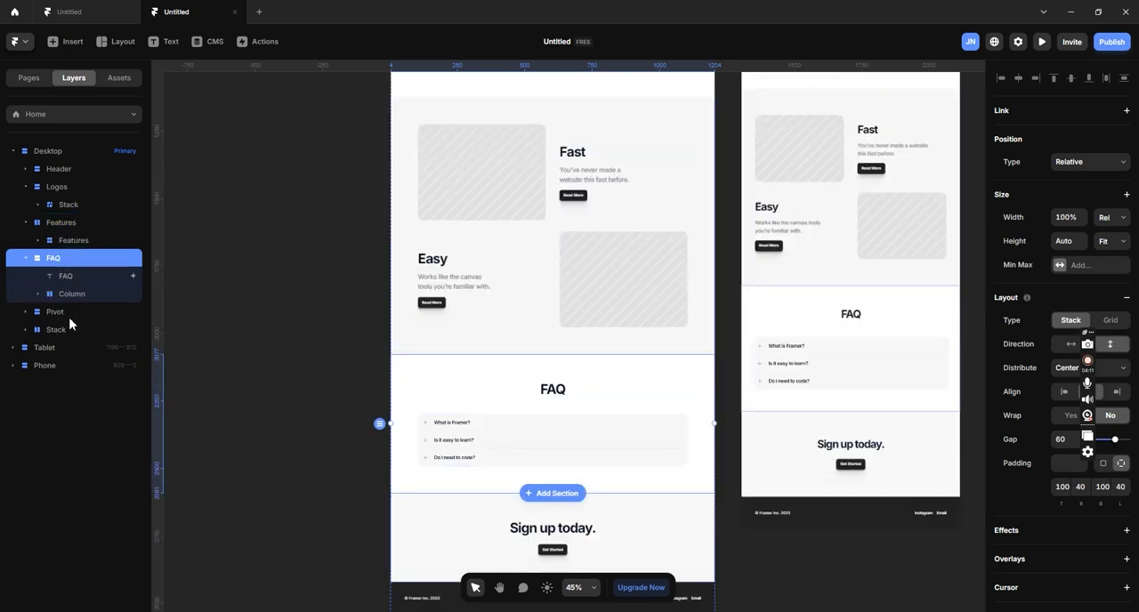
pyautogui.click(26, 259)
pyautogui.click(32, 225)
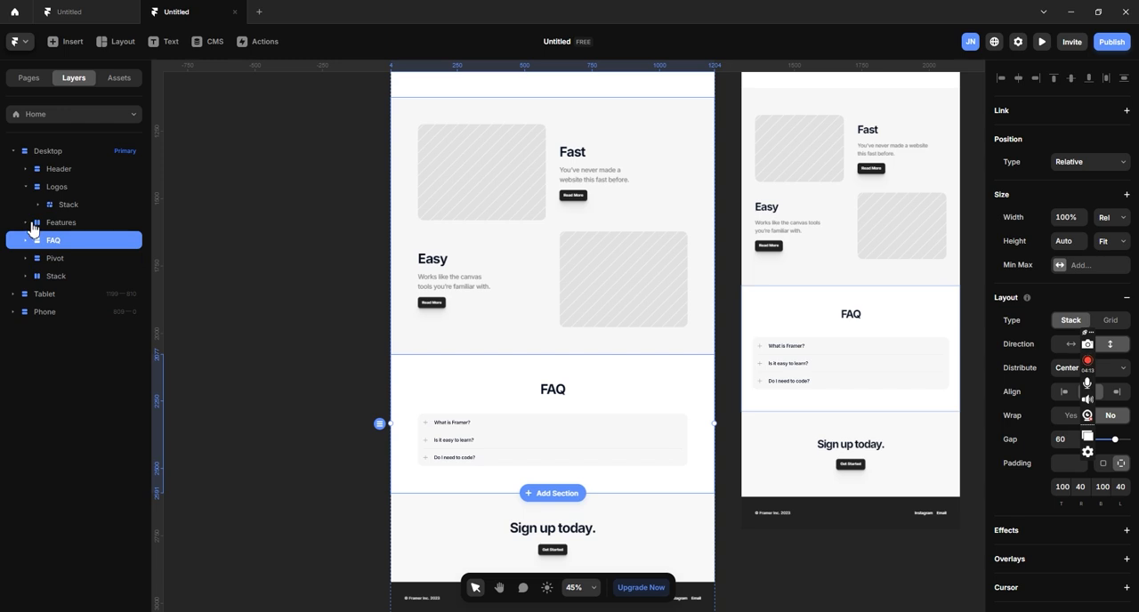
pyautogui.click(32, 188)
# - Delete the Stack layer holding the dark "© Framer Inc. 2023" footer from the Desktop layout
pyautogui.scroll(-1, 588, 321)
pyautogui.scroll(-1, 592, 325)
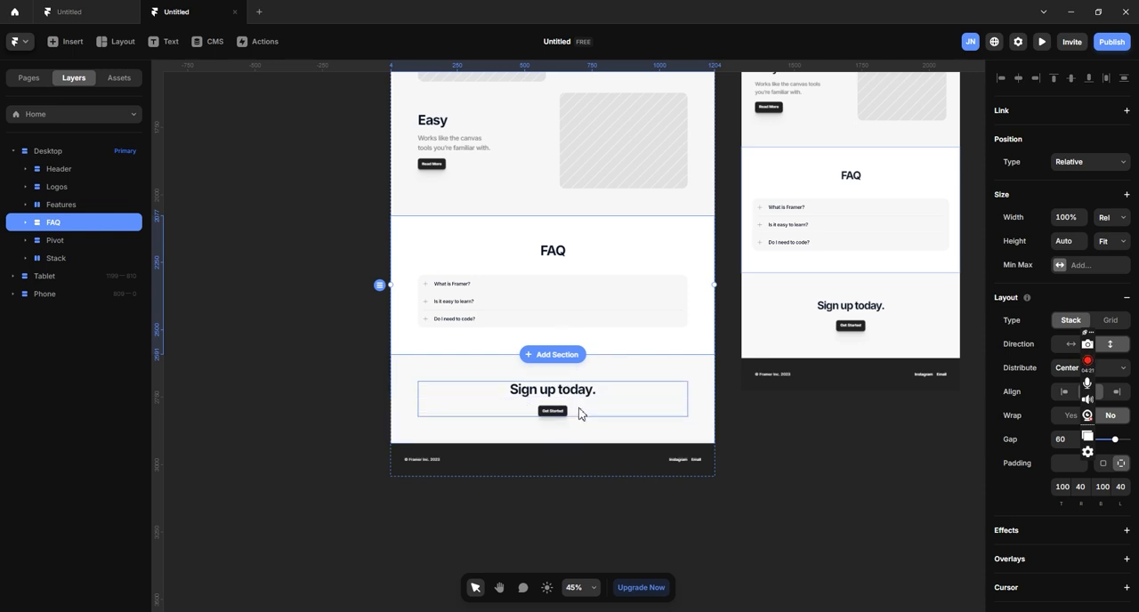
pyautogui.click(69, 259)
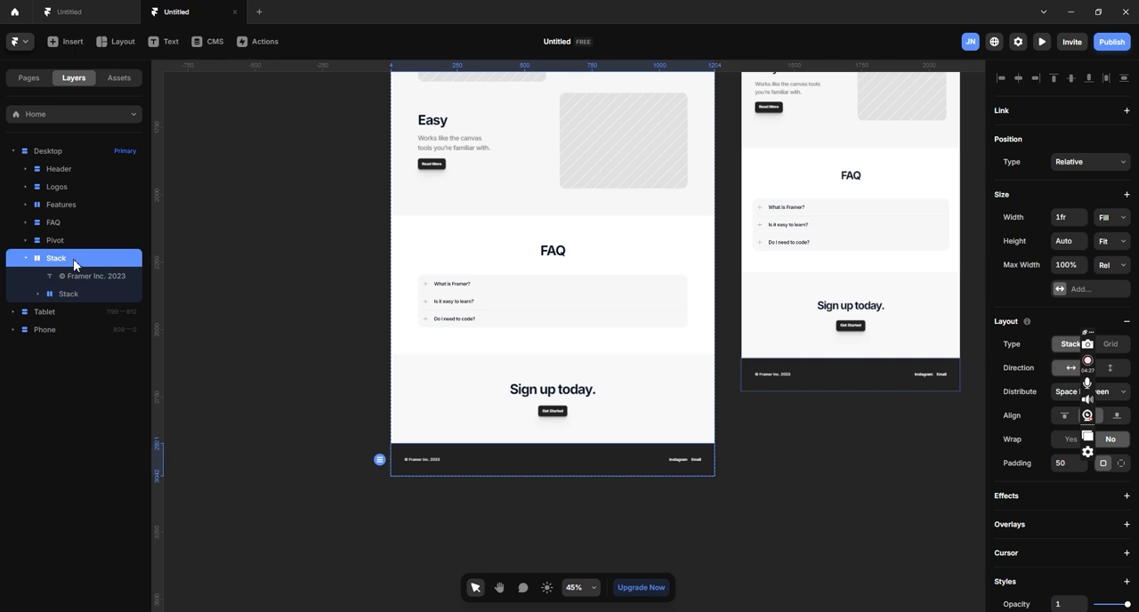
pyautogui.press('Delete')
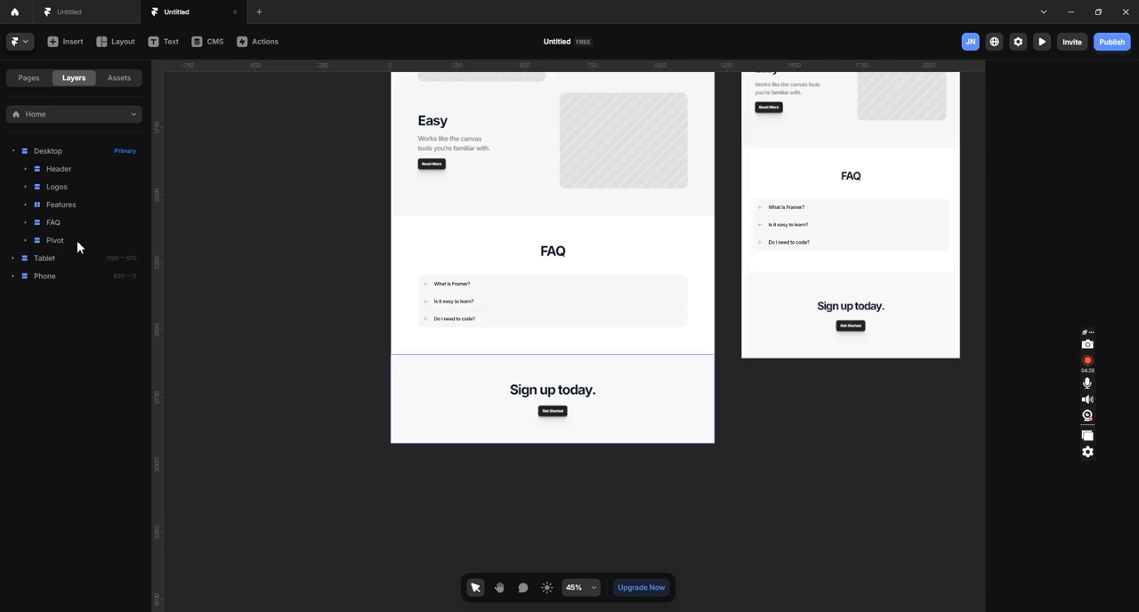
# - Rename the Desktop layout's Pivot layer as "fixed footer"
pyautogui.click(78, 242)
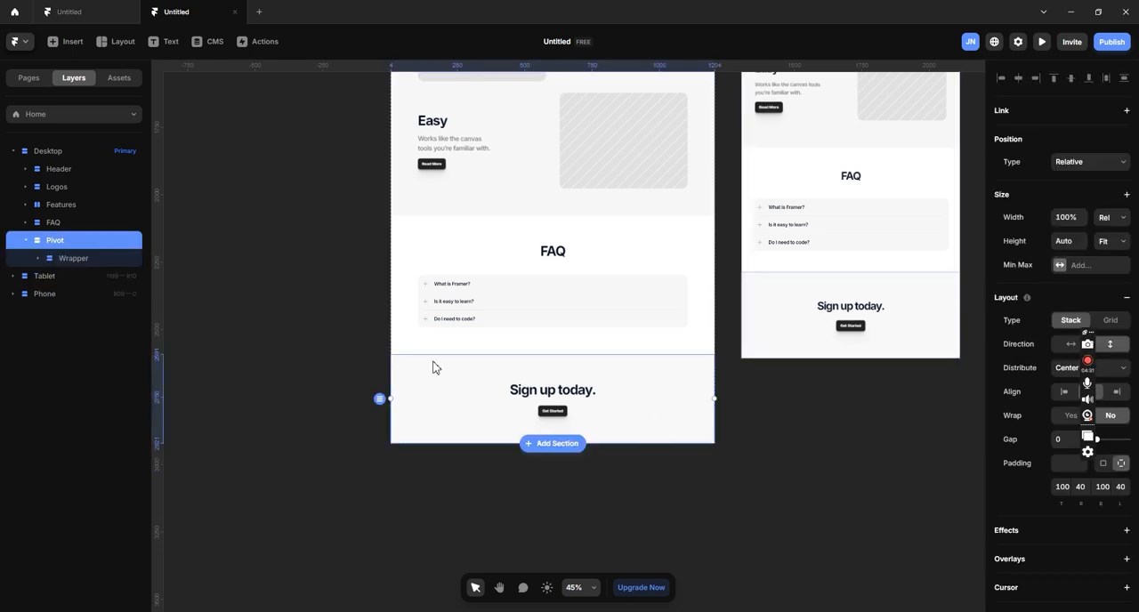
pyautogui.doubleClick(75, 239)
pyautogui.write('f')
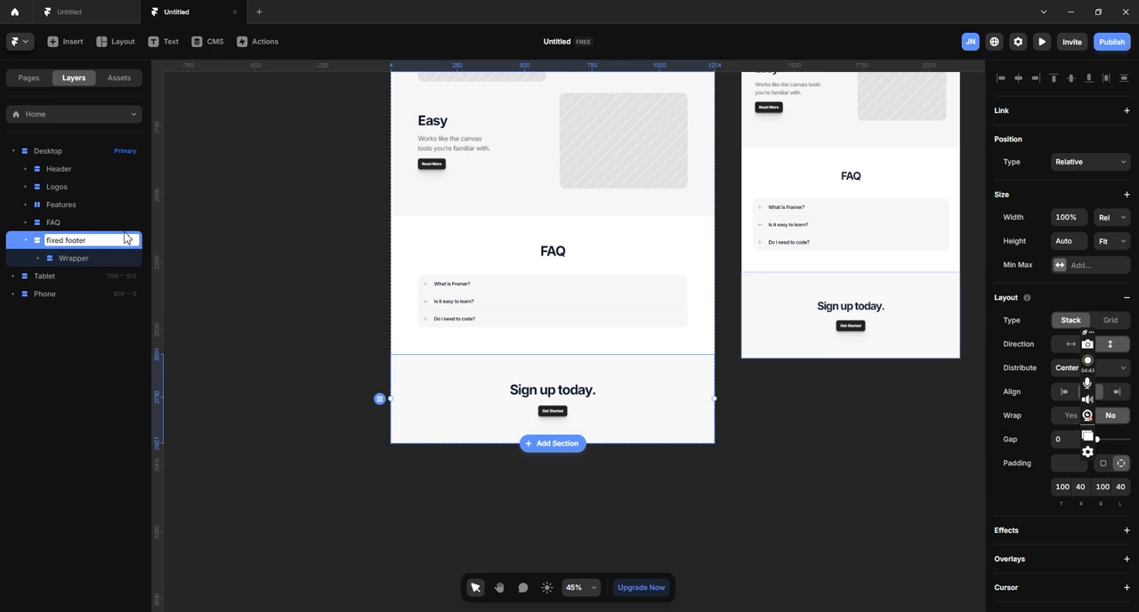
pyautogui.write('ixed footer')
pyautogui.press('Return')
# - Delete the "Sign up today." text and the Buttons stack from the Wrapper inside the fixed footer
pyautogui.click(75, 258)
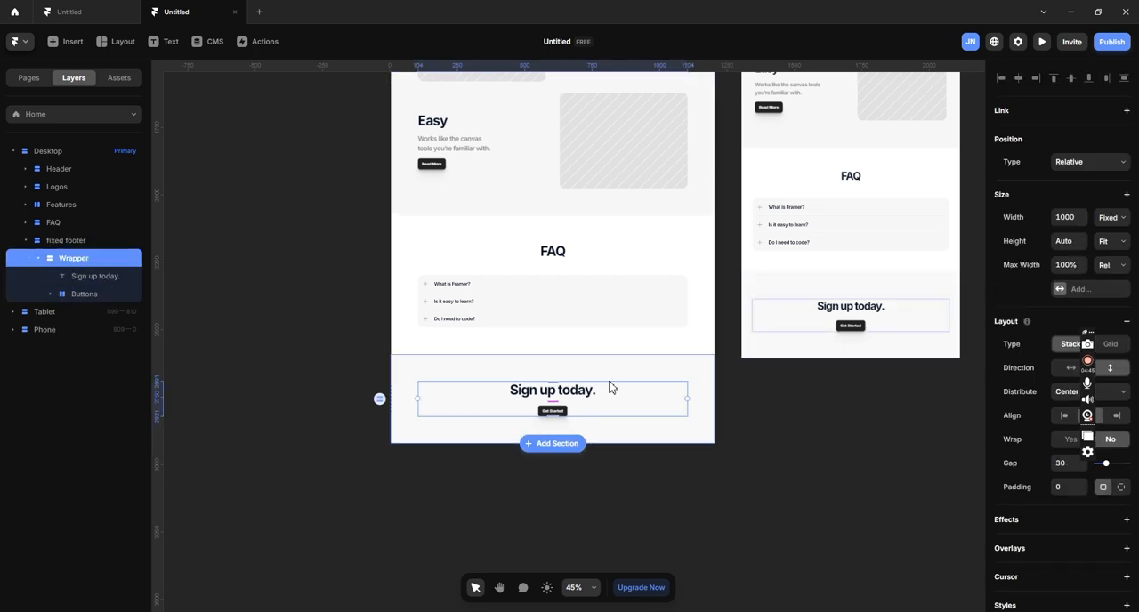
pyautogui.click(101, 279)
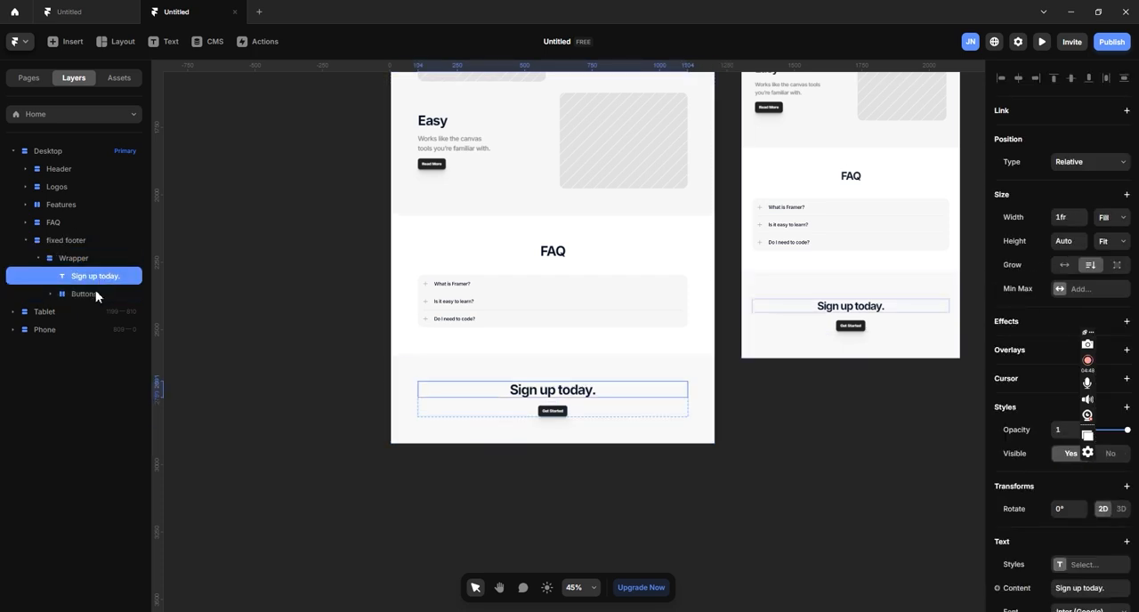
pyautogui.keyDown('shift'); pyautogui.click(97, 293); pyautogui.keyUp('shift')
pyautogui.press('Delete')
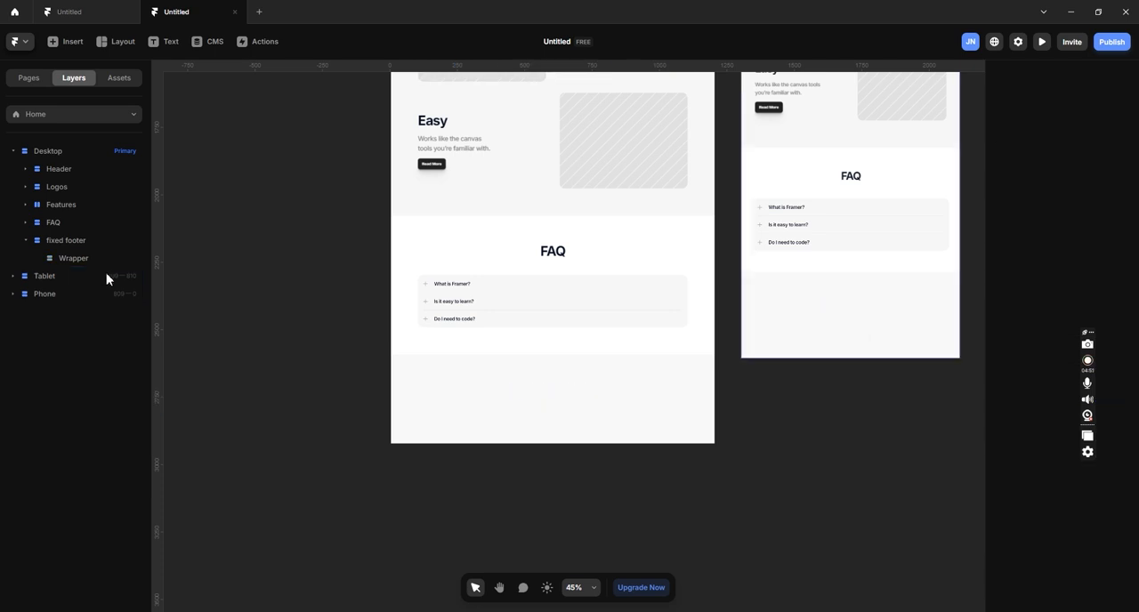
# - Set the width of the Wrapper inside the fixed footer to Fill
pyautogui.click(102, 264)
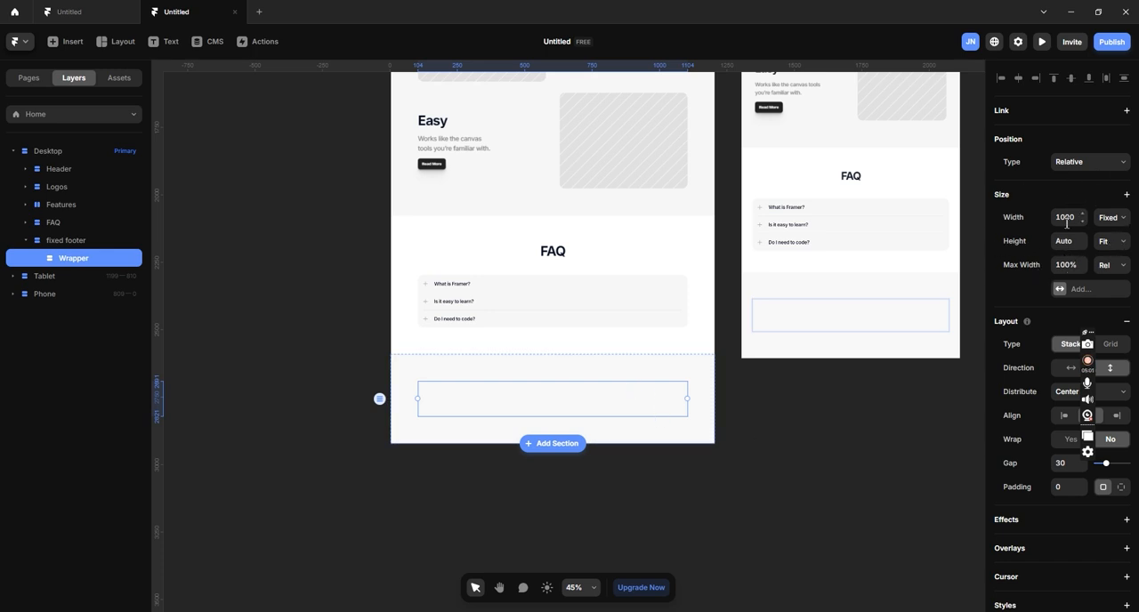
pyautogui.click(1117, 222)
pyautogui.click(1114, 253)
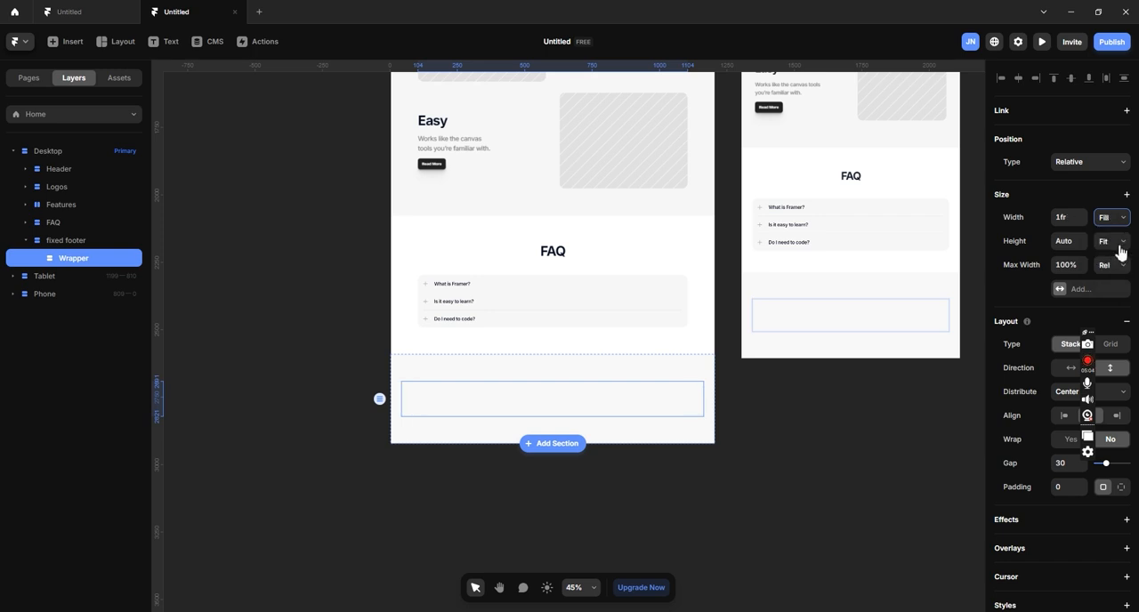
# - Set the height of the Wrapper inside the fixed footer to Viewport, at 100vh
pyautogui.click(1119, 249)
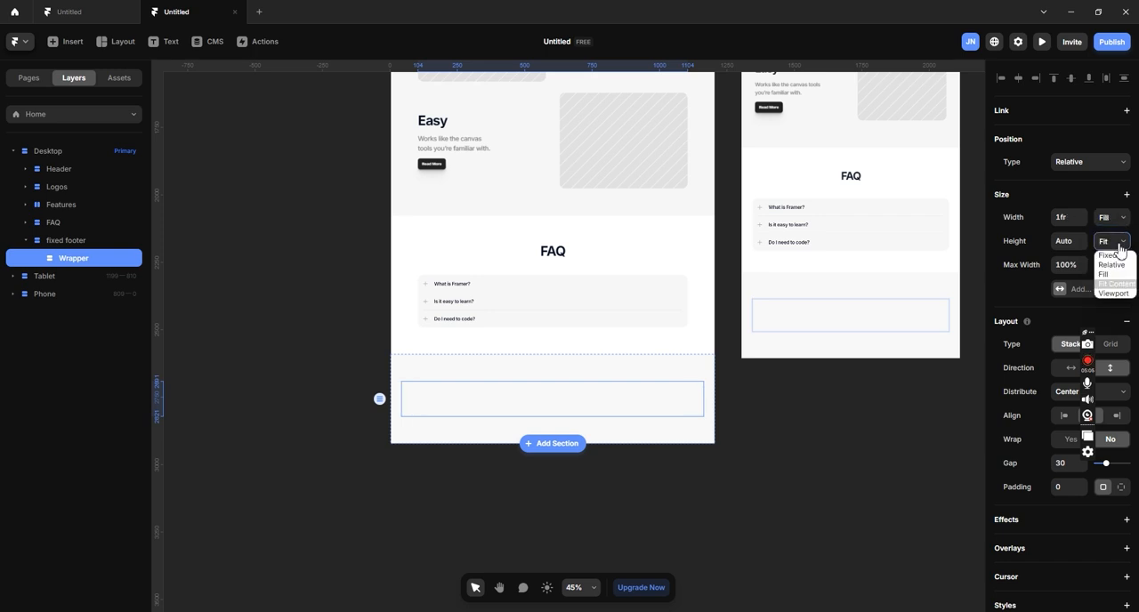
pyautogui.click(1113, 294)
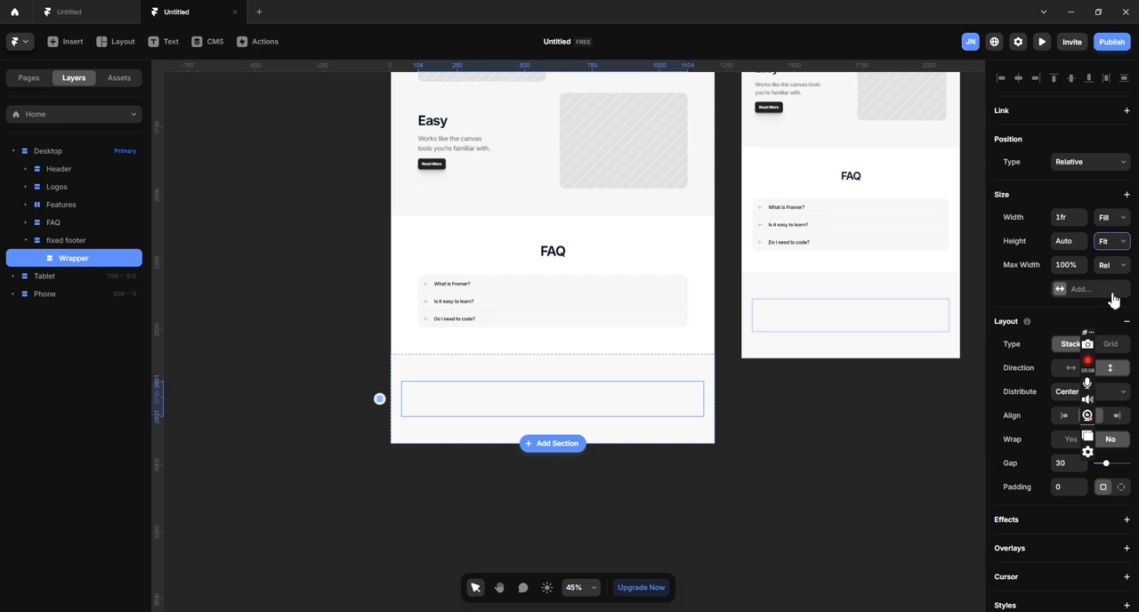
pyautogui.scroll(-3, 618, 315)
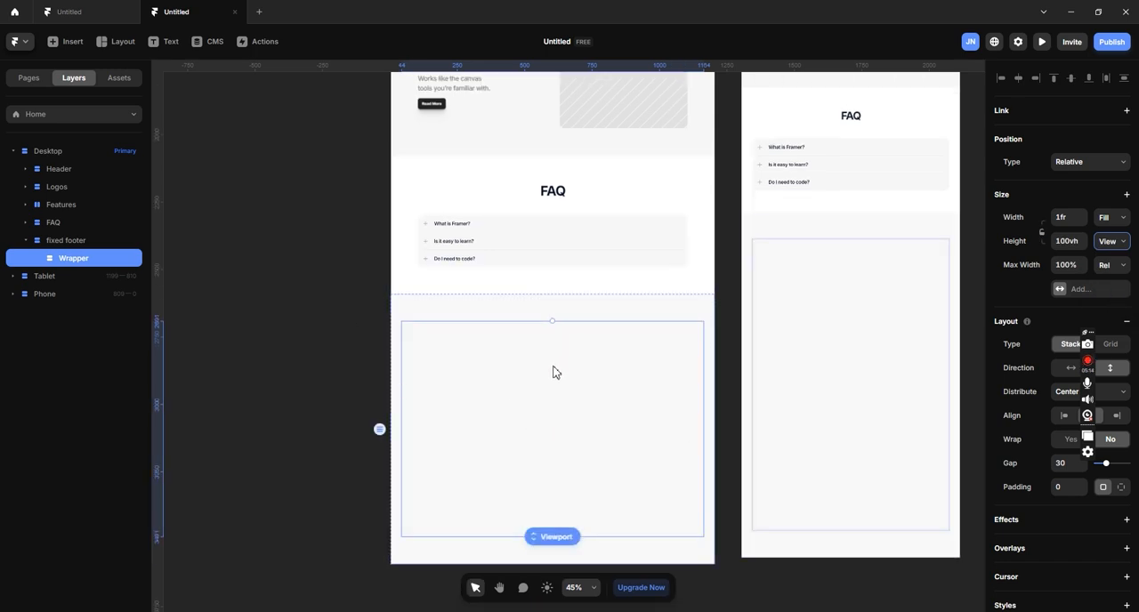
# - Rename the Wrapper layer inside the fixed footer as "container"
pyautogui.doubleClick(81, 260)
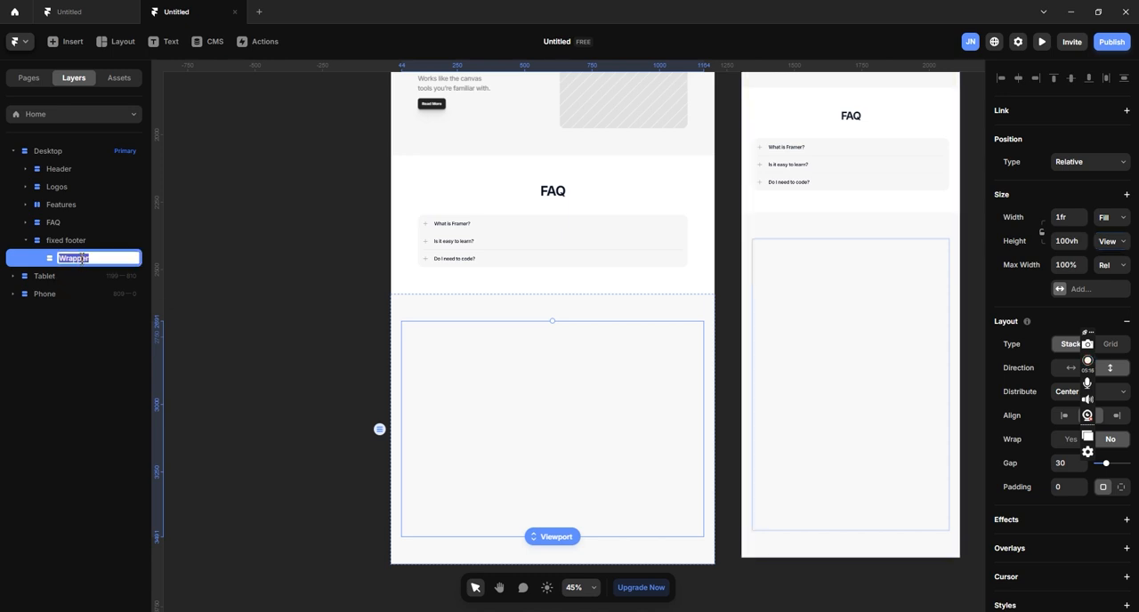
pyautogui.write('con')
pyautogui.click(250, 281)
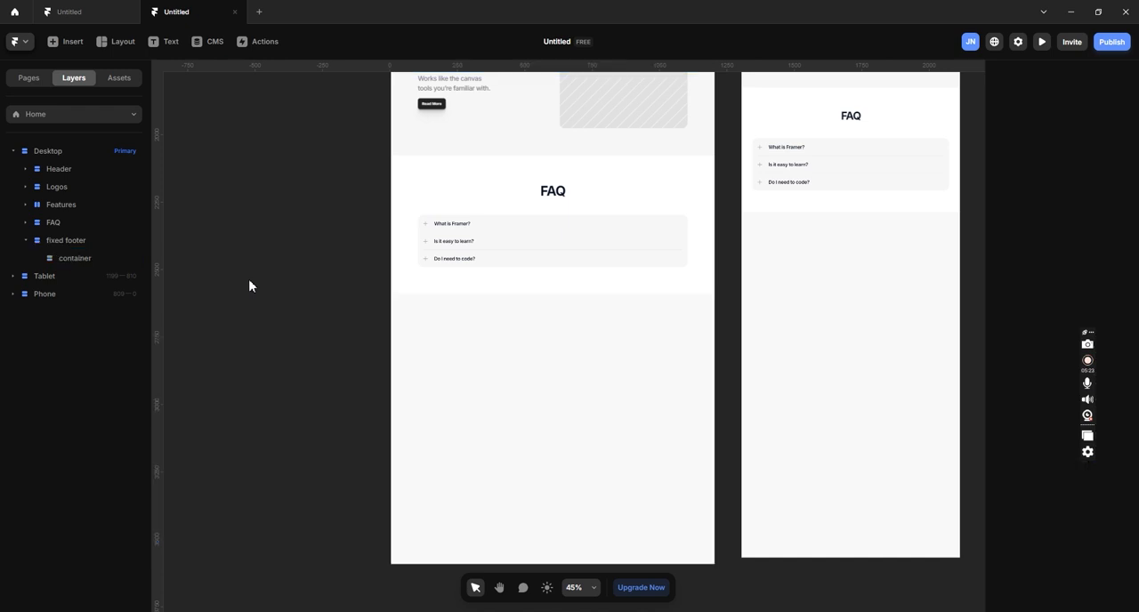
pyautogui.click(74, 258)
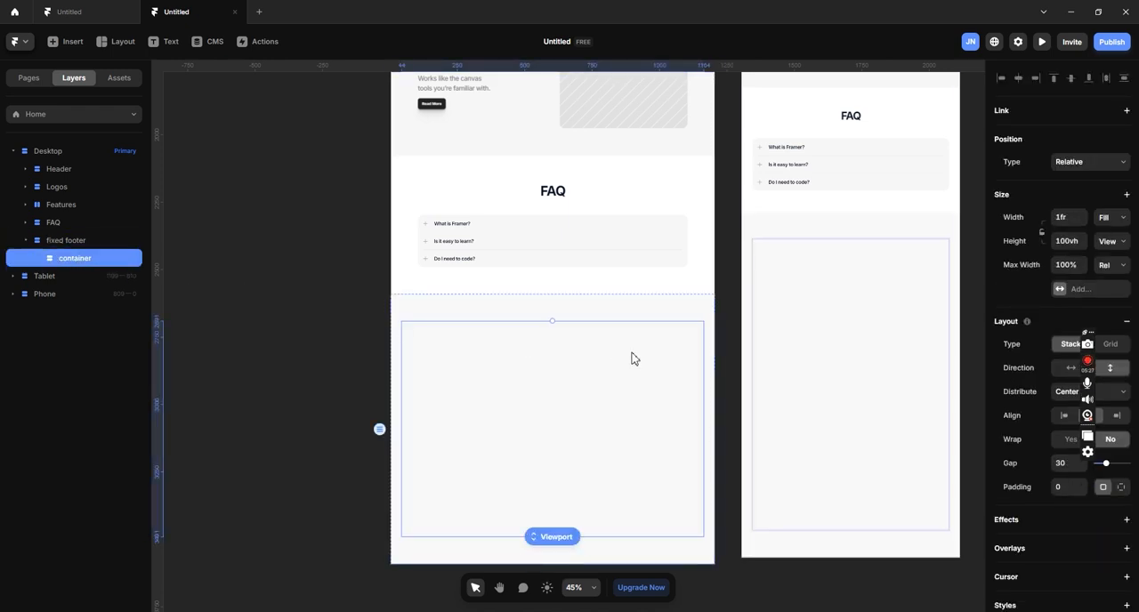
pyautogui.click(415, 303)
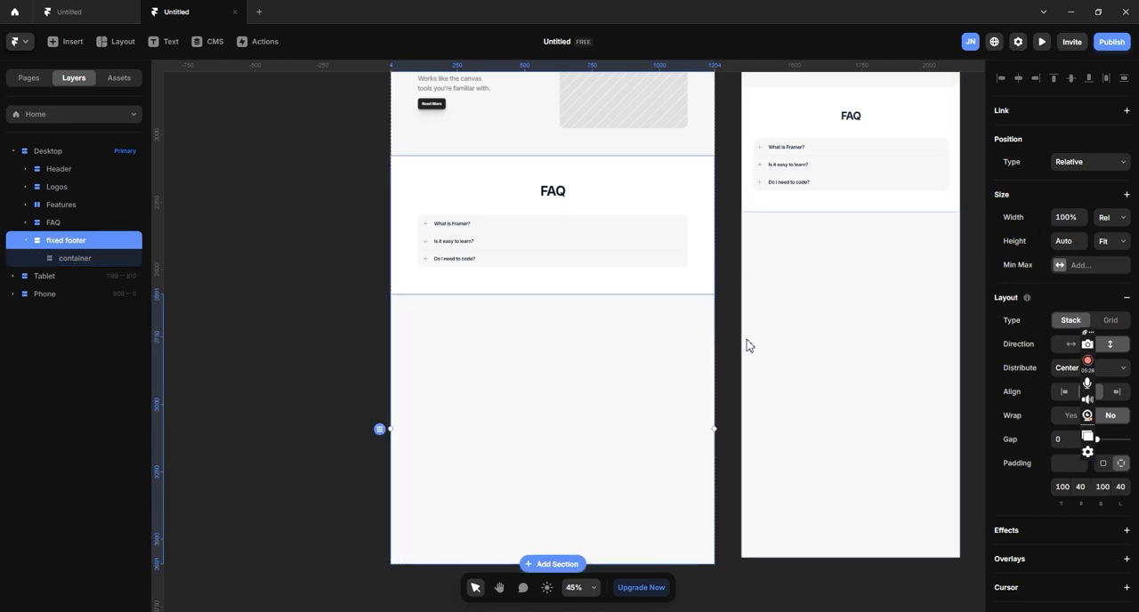
pyautogui.click(105, 258)
pyautogui.click(72, 241)
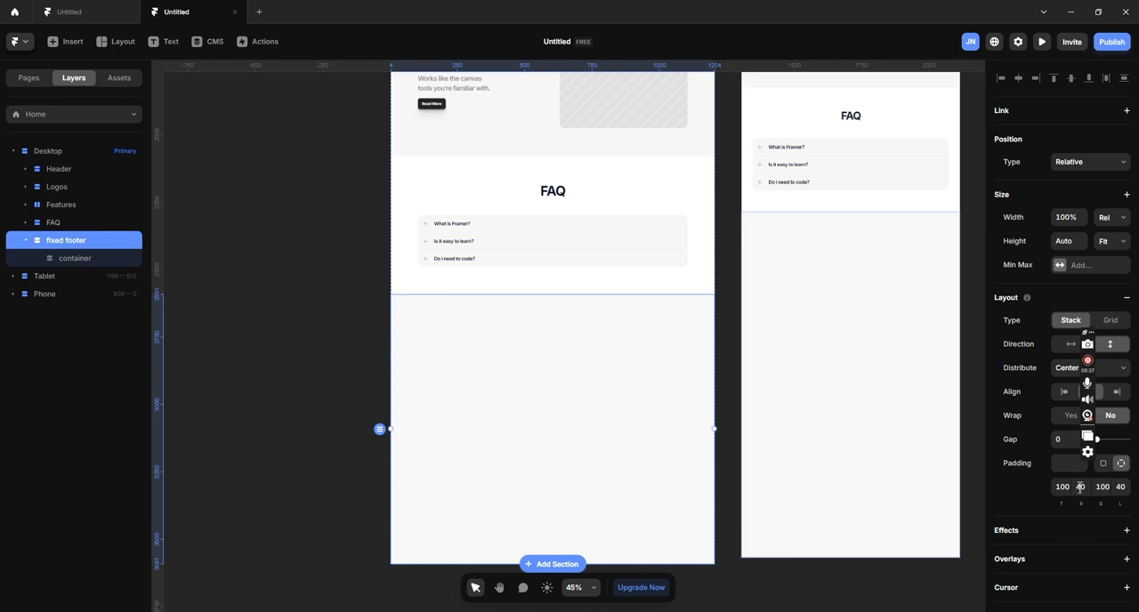
pyautogui.click(87, 260)
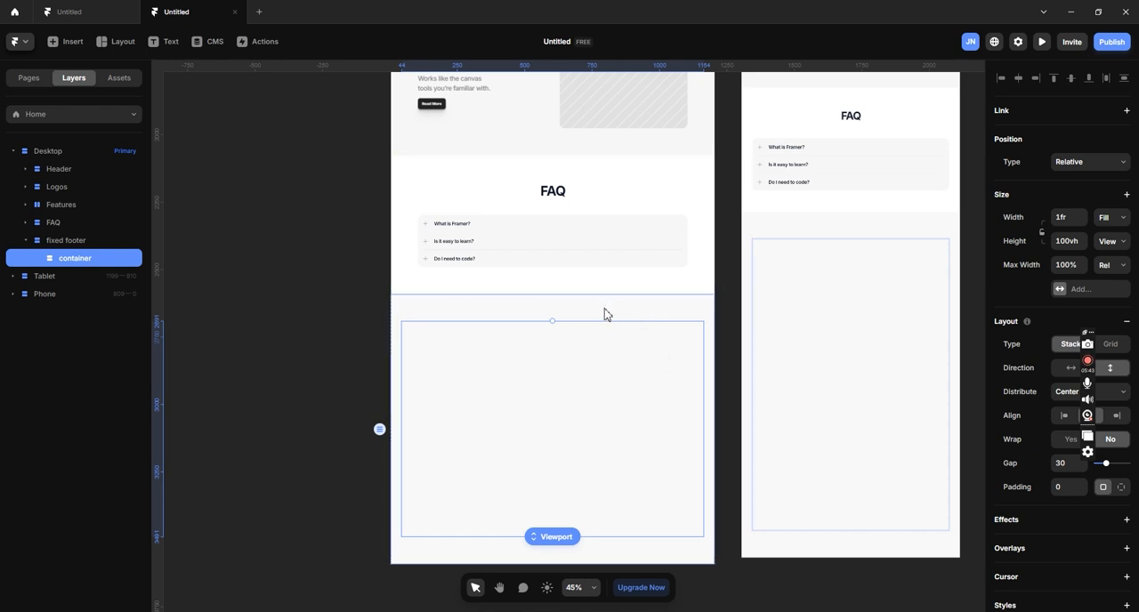
# - Replace the fixed footer's individual side paddings with a single uniform padding of 0
pyautogui.scroll(2, 603, 311)
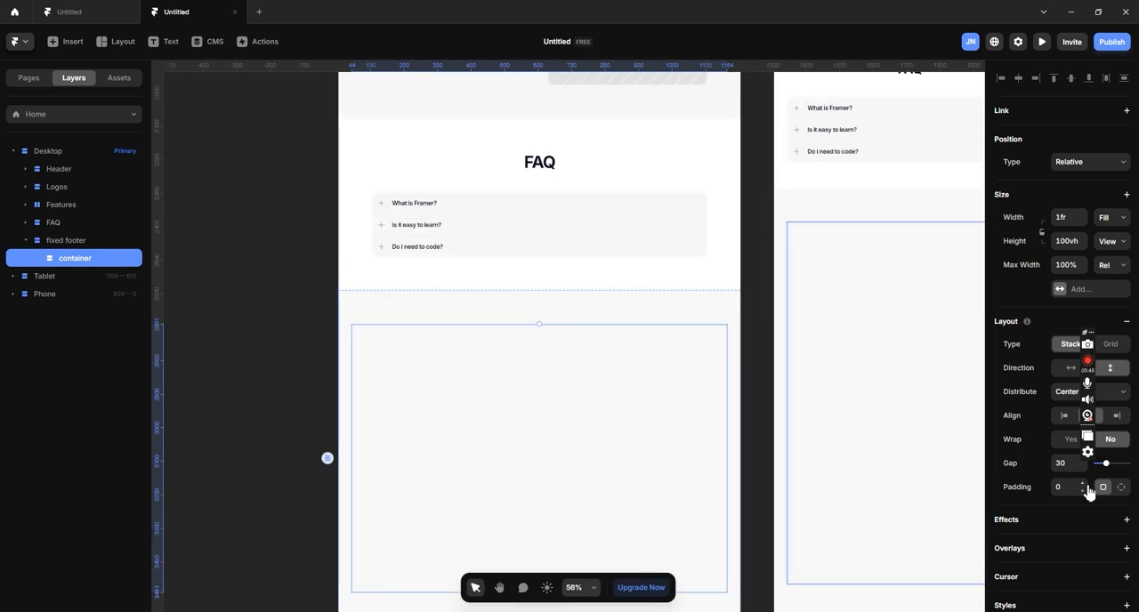
pyautogui.click(108, 244)
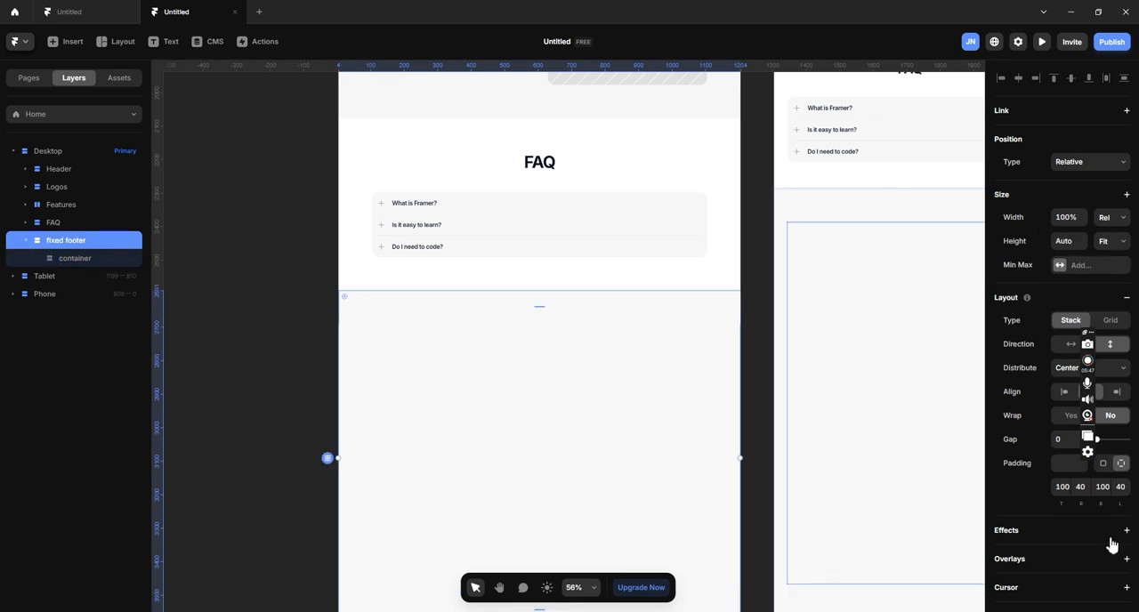
pyautogui.click(1104, 464)
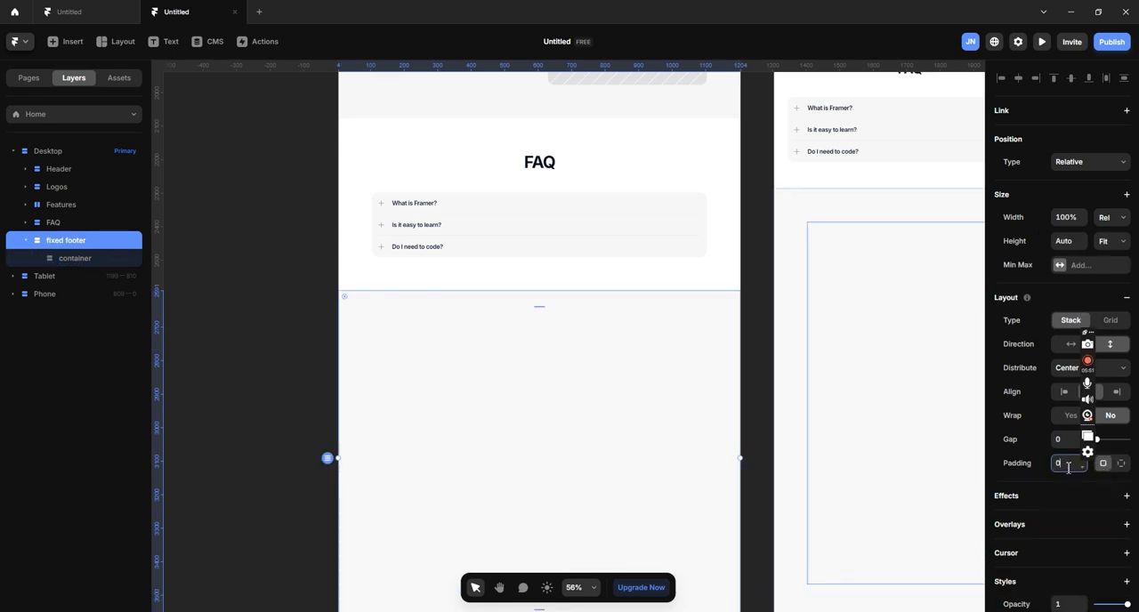
pyautogui.write('0')
pyautogui.press('Return')
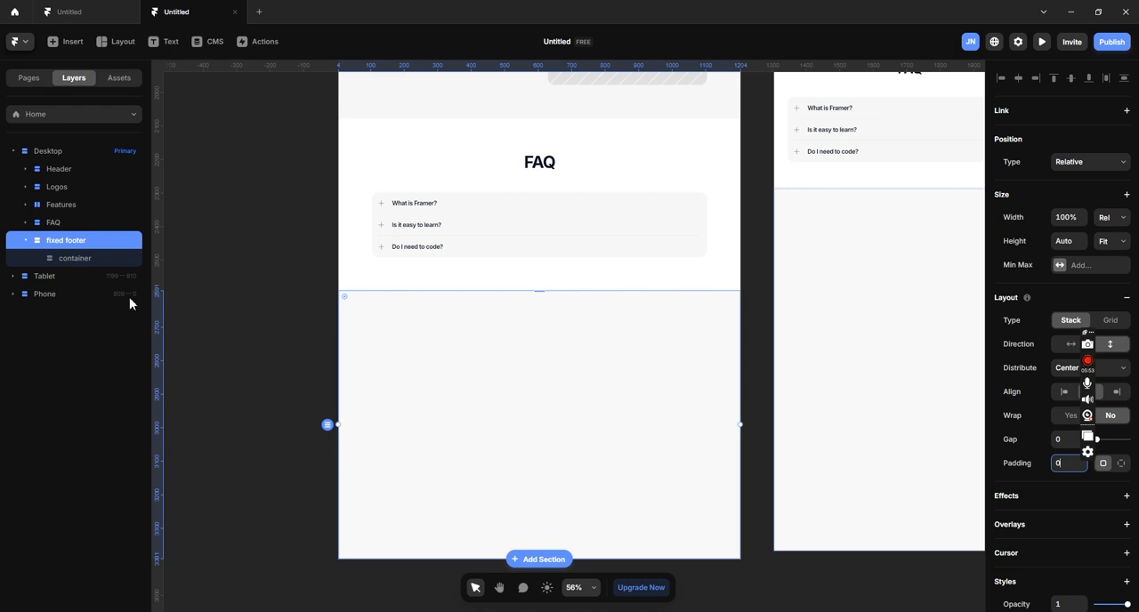
# - Add a solid salmon fill, #E68A8A, to the container inside the fixed footer
pyautogui.click(106, 259)
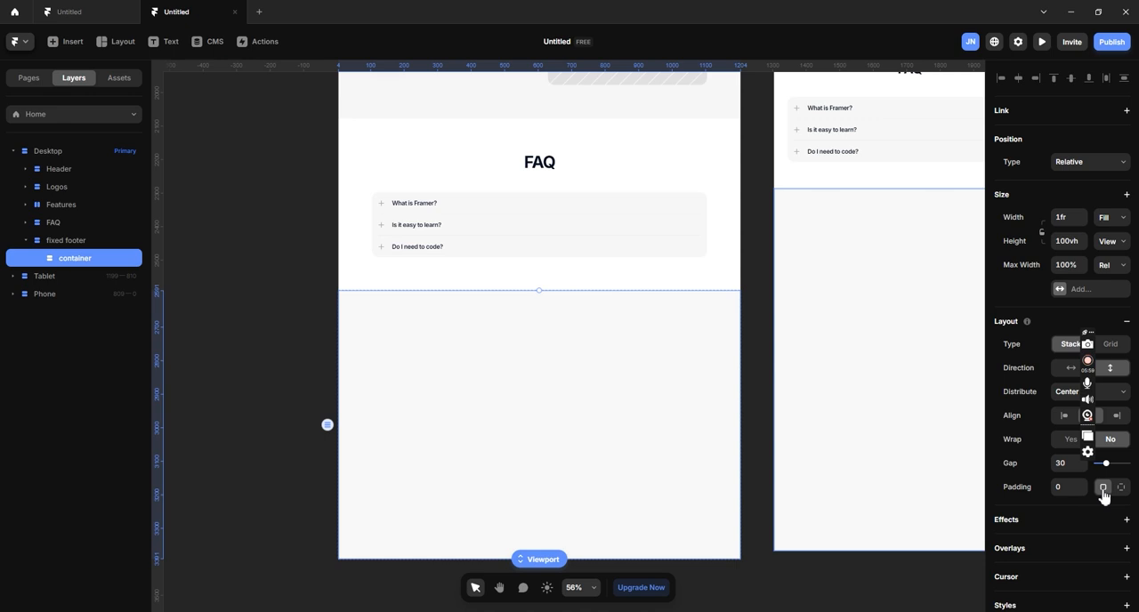
pyautogui.scroll(-3, 1101, 496)
pyautogui.click(1076, 563)
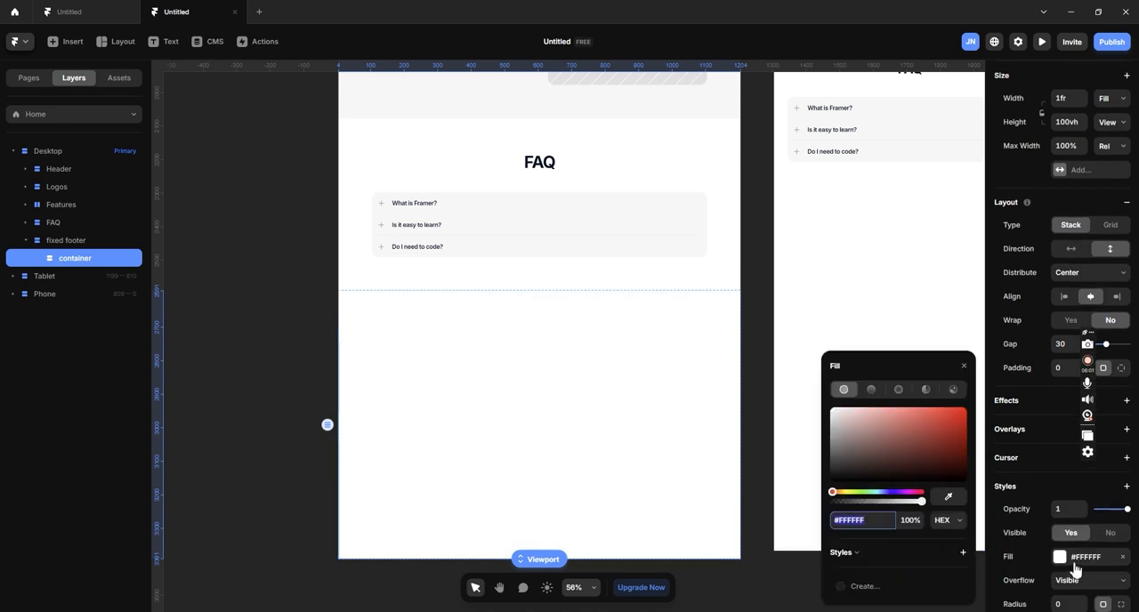
pyautogui.click(912, 428)
pyautogui.moveTo(902, 426); pyautogui.dragTo(886, 415)
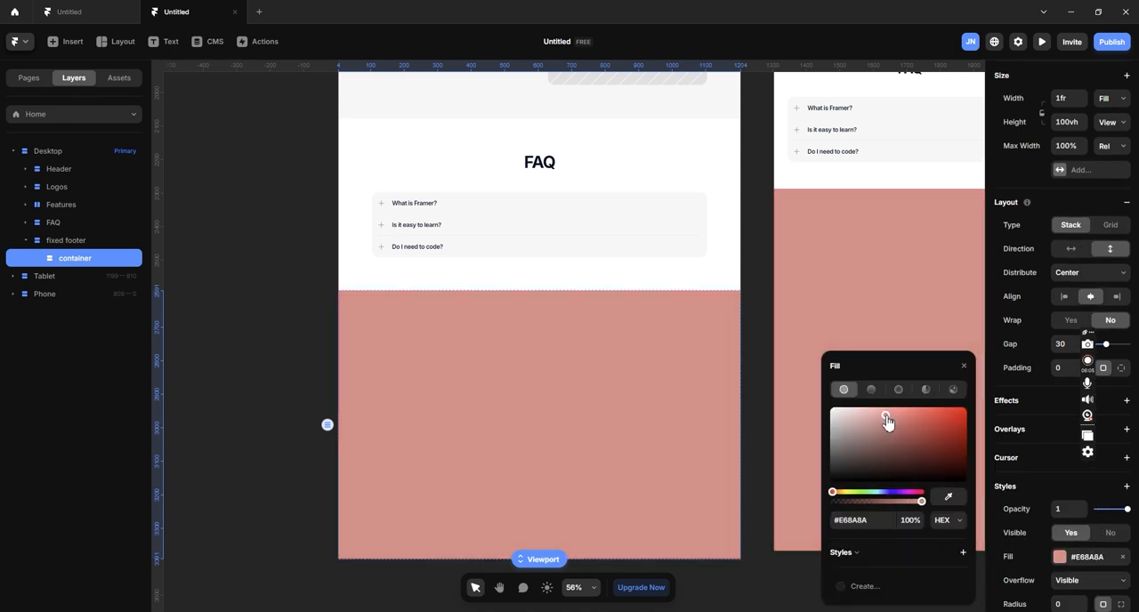
pyautogui.click(246, 276)
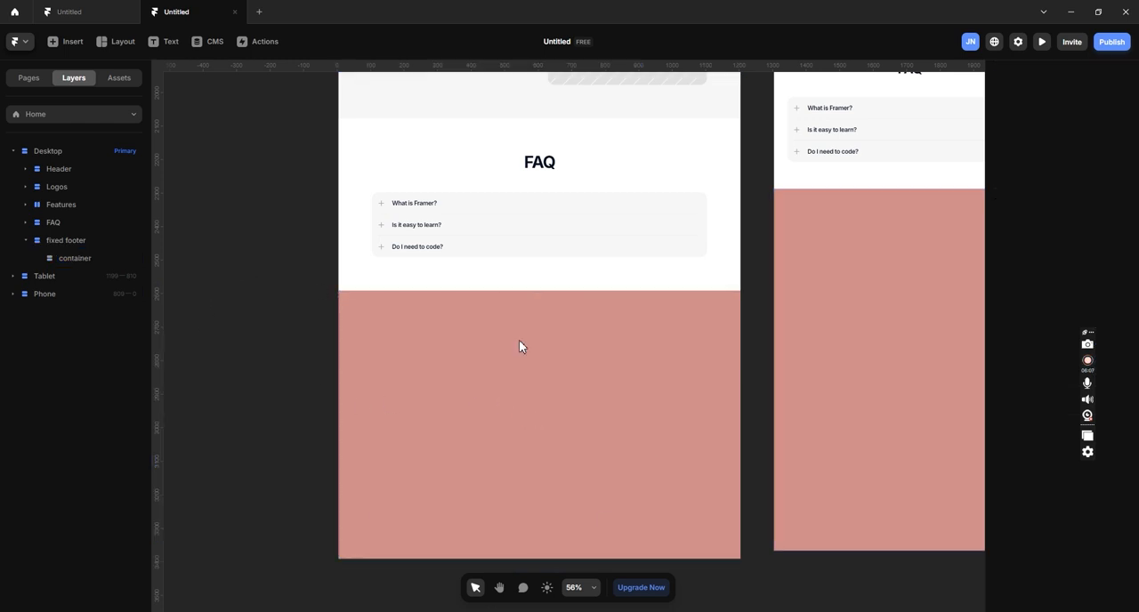
# - Preview the Desktop page, check how the footer section scrolls in below the FAQ, and return to the canvas
pyautogui.scroll(-4, 671, 364)
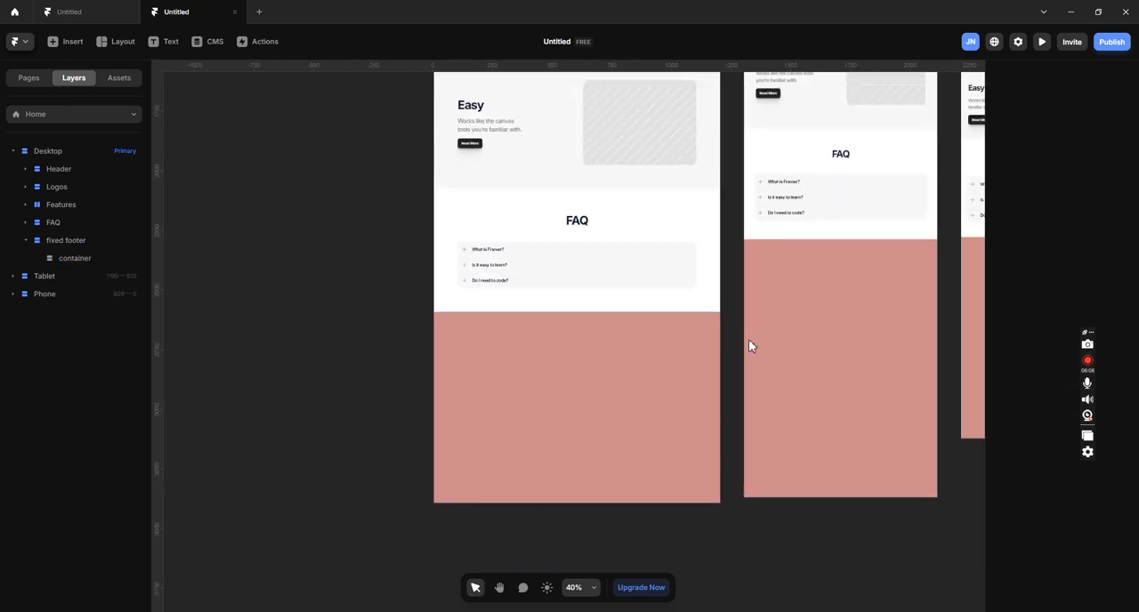
pyautogui.press('space')
pyautogui.moveTo(732, 307); pyautogui.dragTo(679, 330)
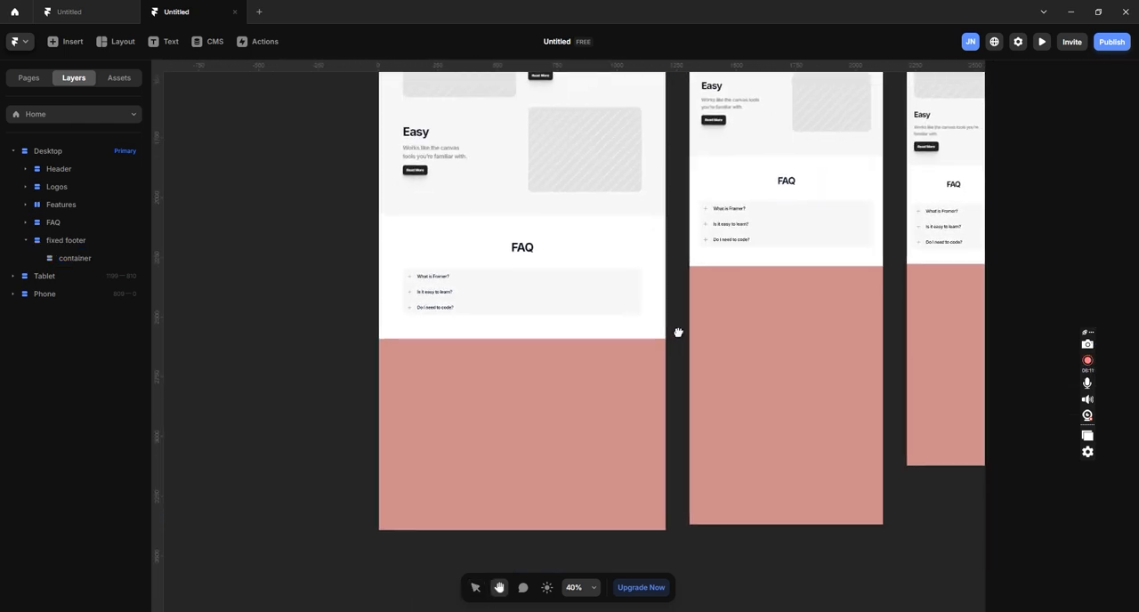
pyautogui.click(1042, 44)
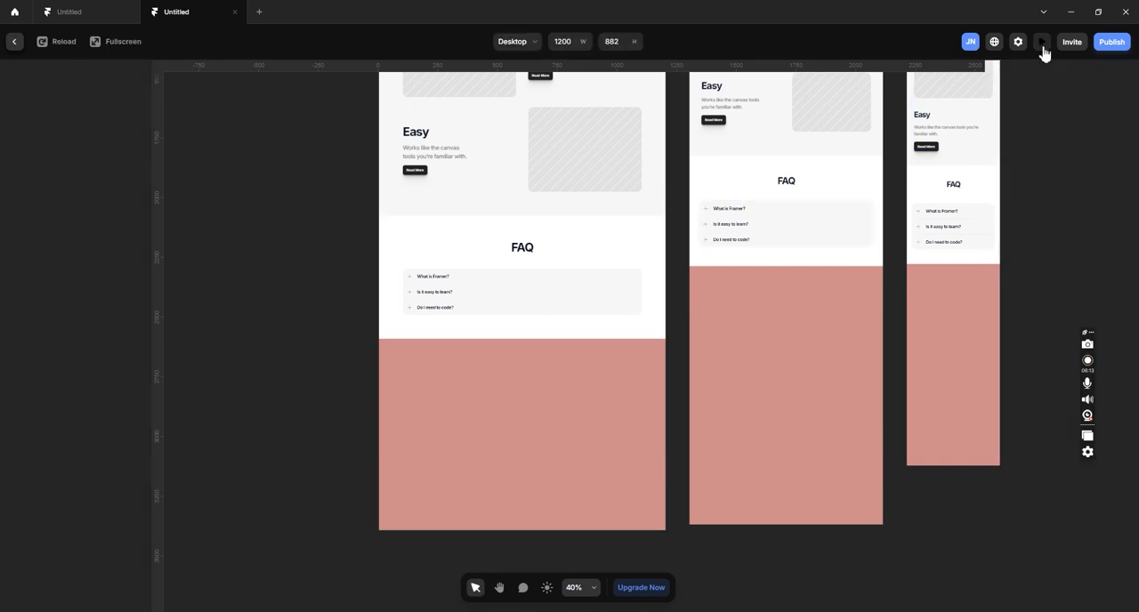
pyautogui.scroll(-15, 677, 278)
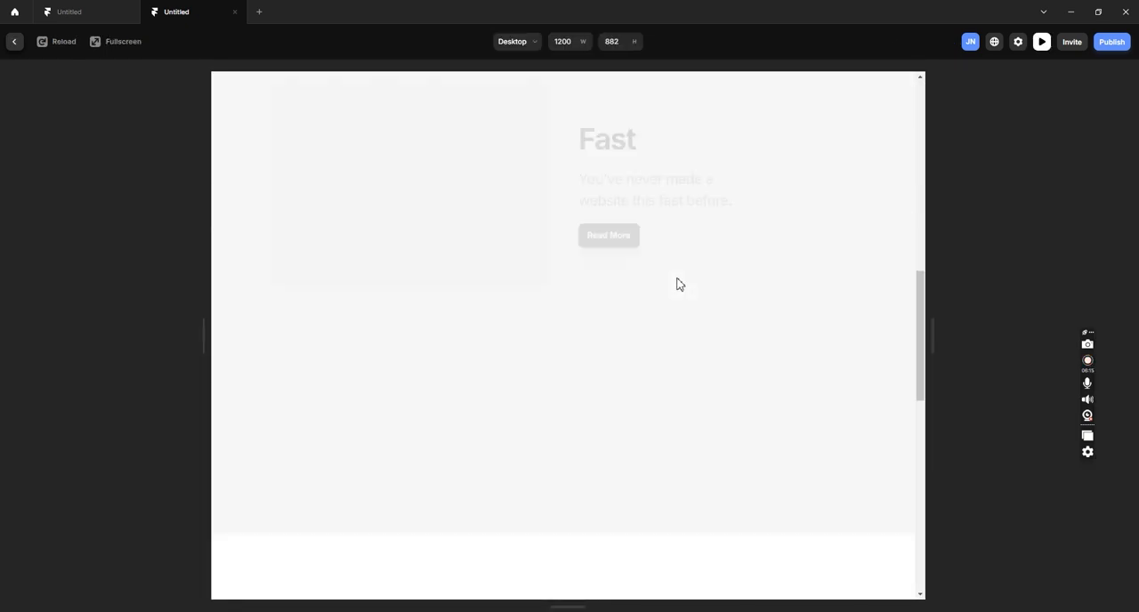
pyautogui.scroll(5, 677, 281)
pyautogui.scroll(2, 678, 284)
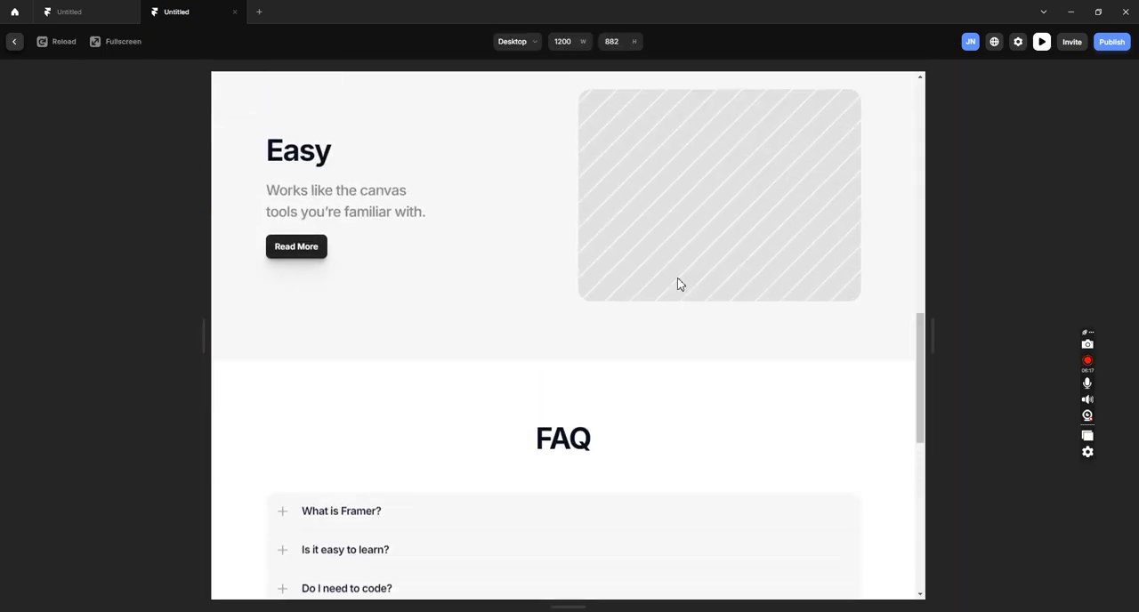
pyautogui.scroll(-2, 682, 284)
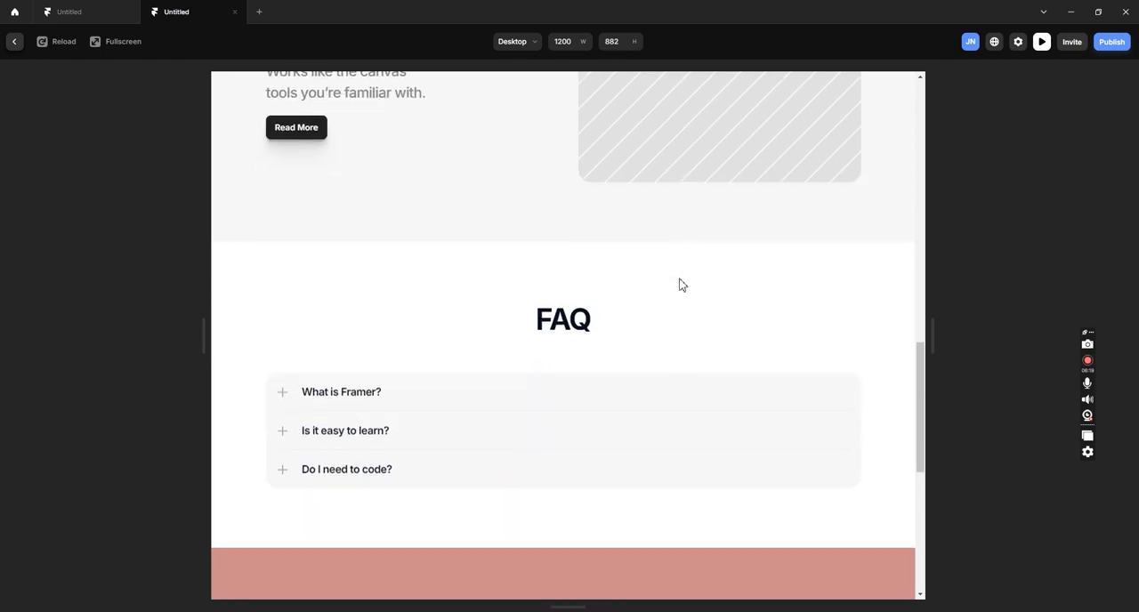
pyautogui.scroll(-5, 681, 284)
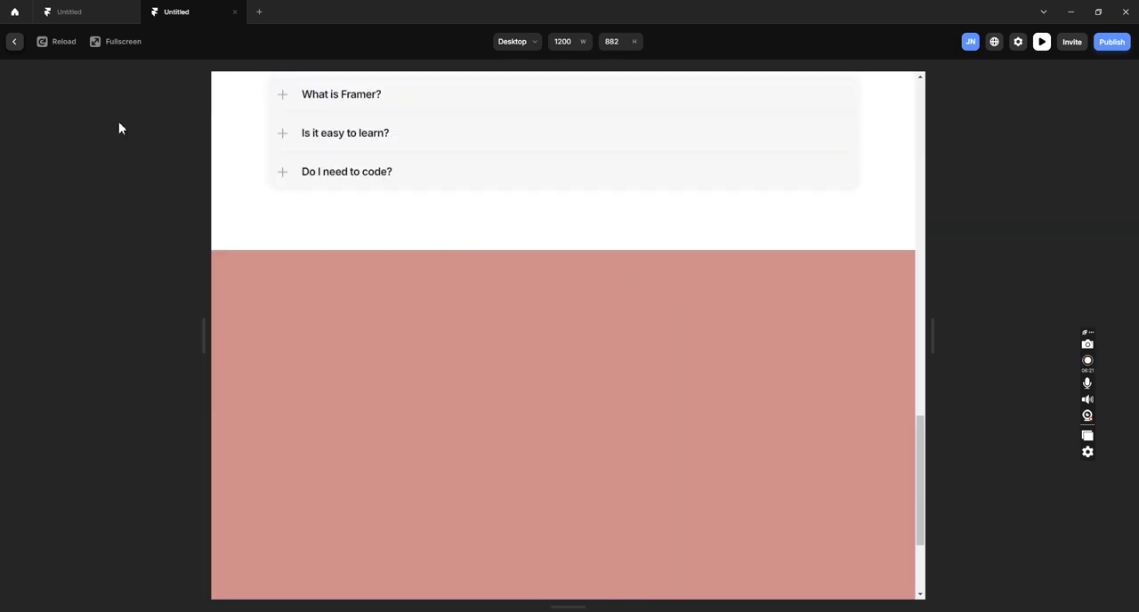
pyautogui.click(15, 42)
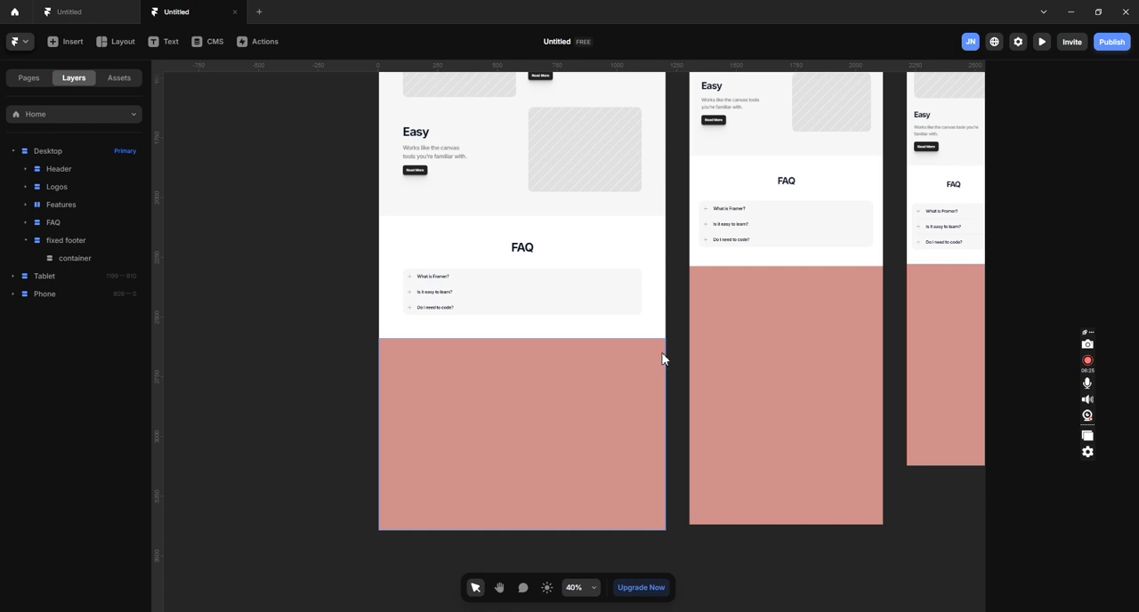
# - Duplicate the fixed footer layer together with its container in the Desktop layout
pyautogui.click(102, 242)
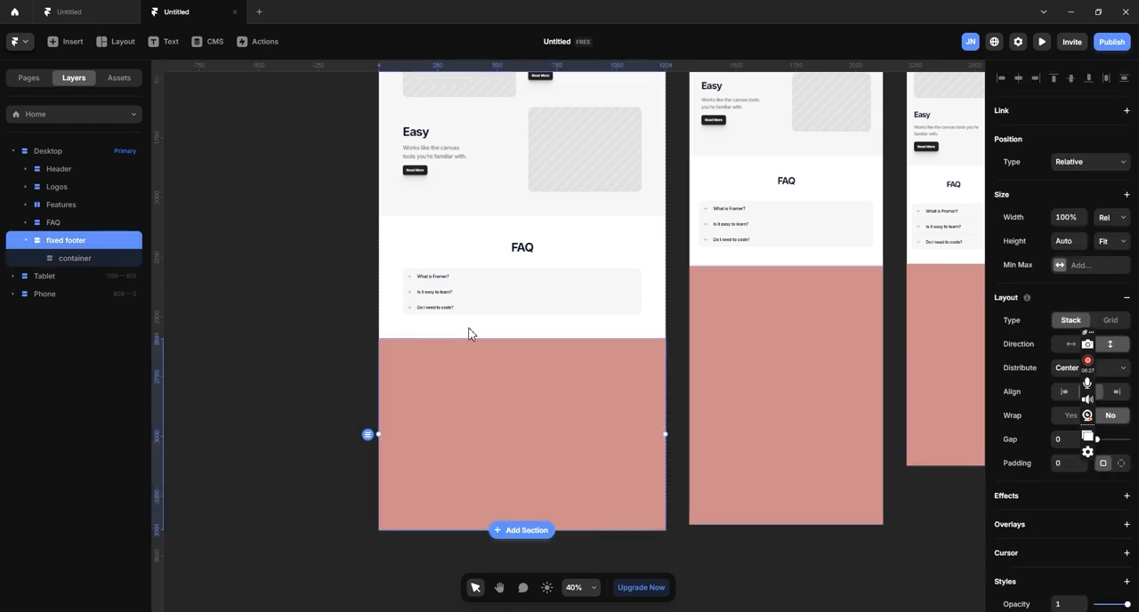
pyautogui.click(62, 260)
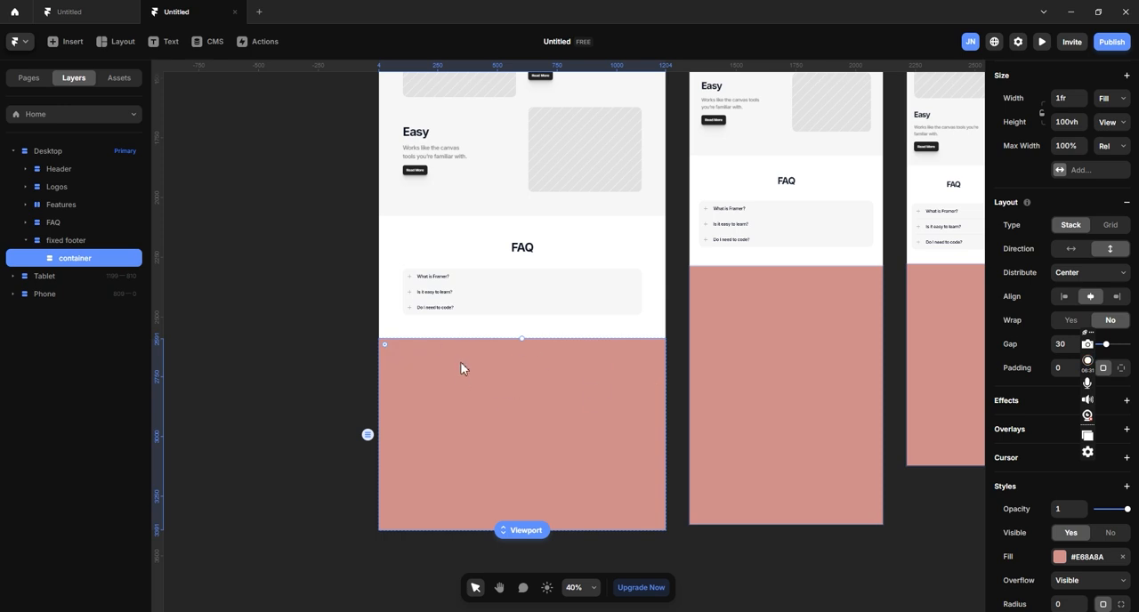
pyautogui.click(92, 245)
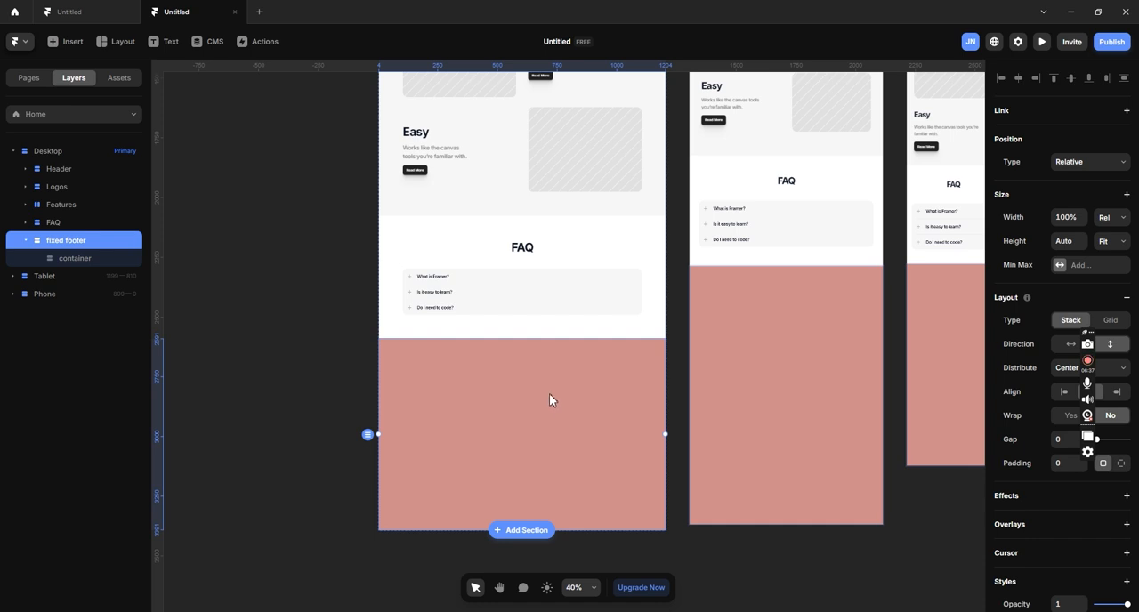
pyautogui.scroll(1, 550, 394)
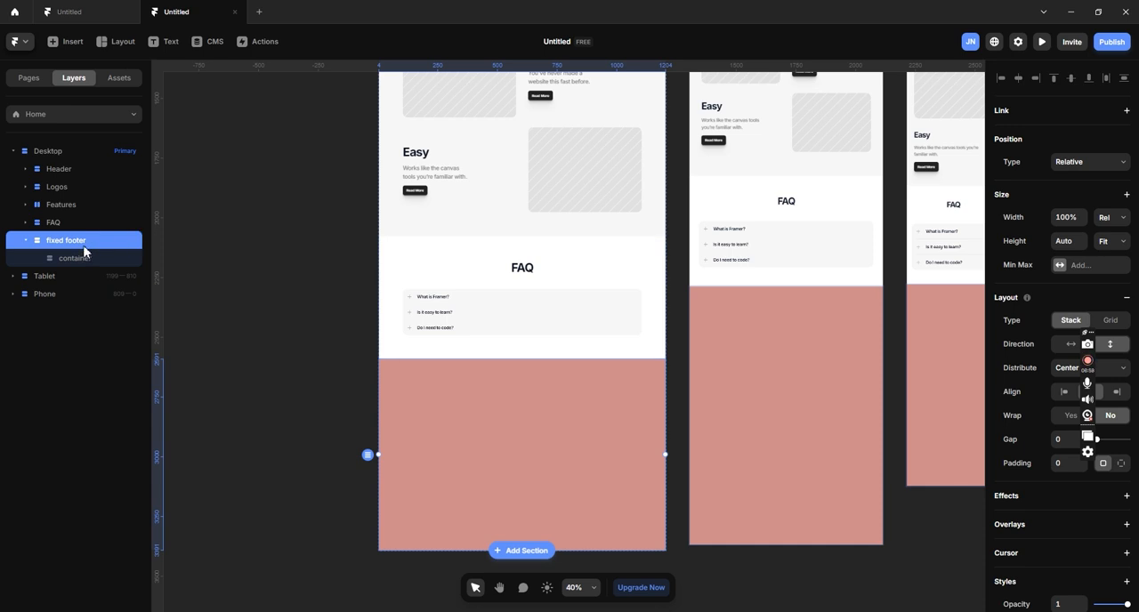
pyautogui.hotkey('ctrl', 'd')
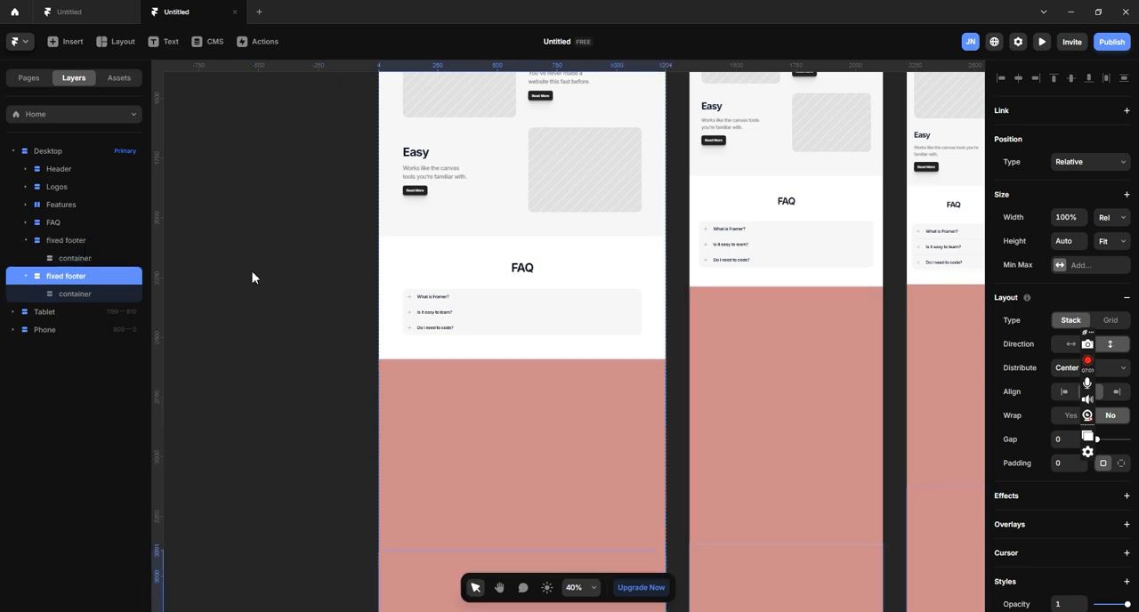
pyautogui.scroll(-2, 401, 322)
pyautogui.scroll(-5, 426, 330)
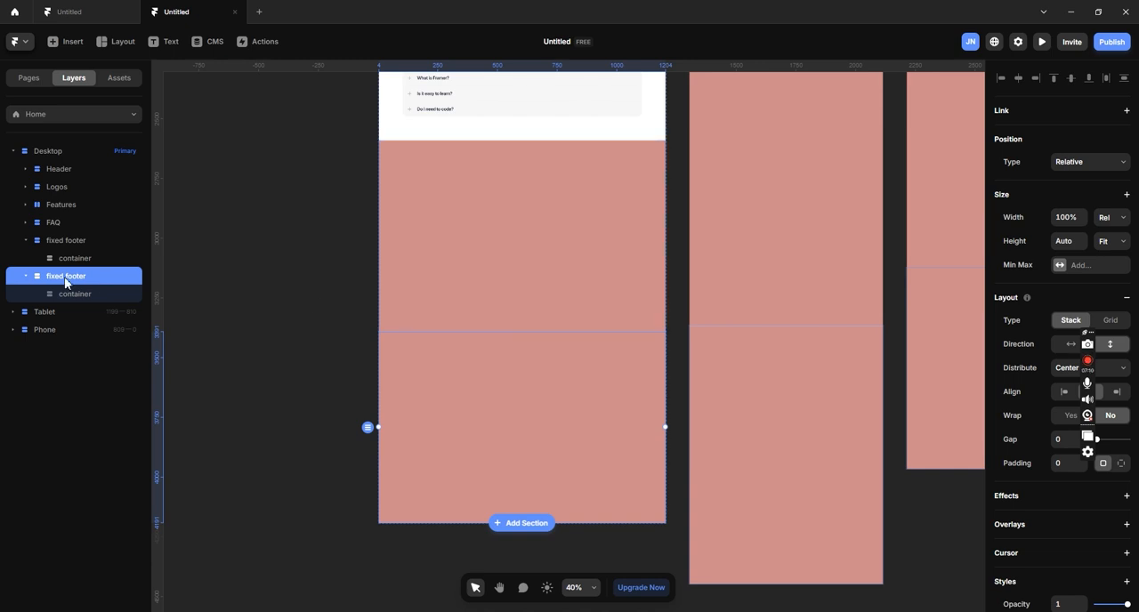
# - Rename the first of the two fixed footer layers, directly below FAQ, as "fixed dummy"
pyautogui.click(73, 241)
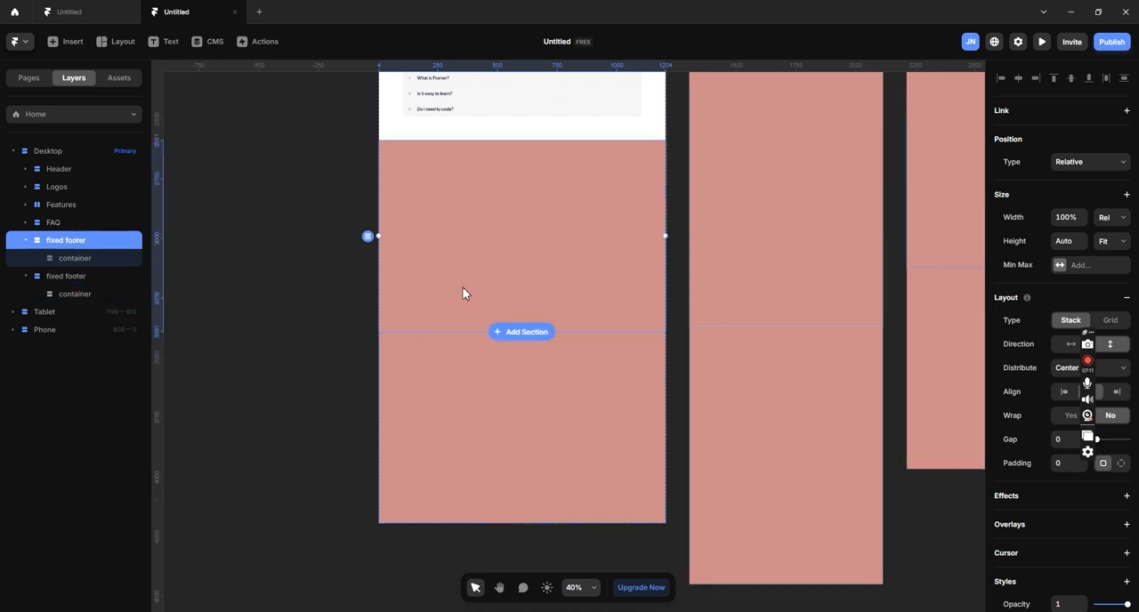
pyautogui.doubleClick(84, 241)
pyautogui.doubleClick(93, 240)
pyautogui.write('dummy')
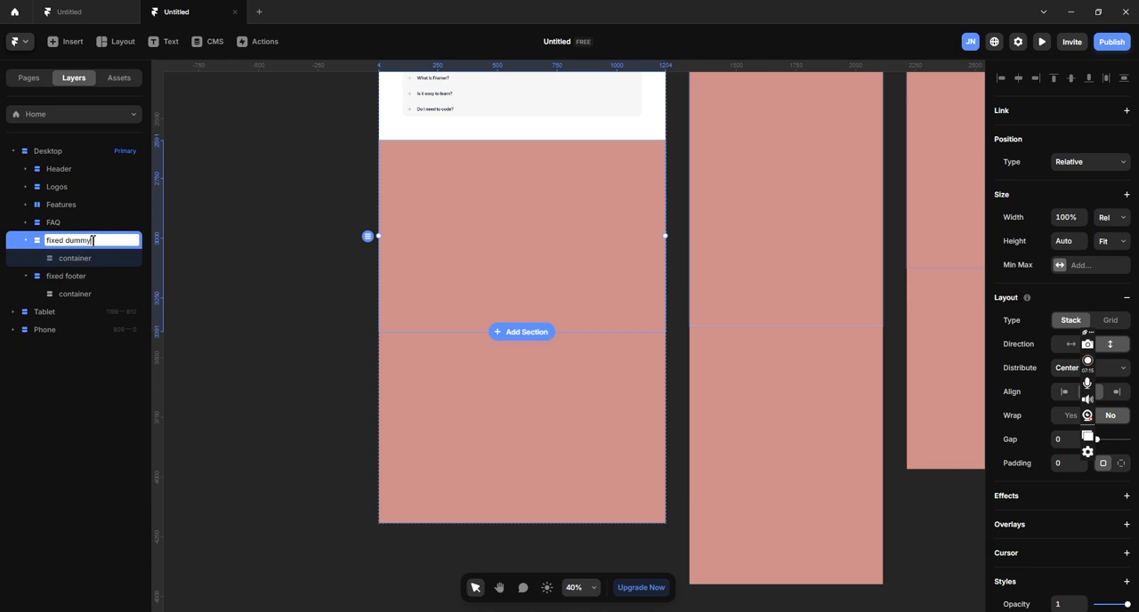
pyautogui.click(255, 255)
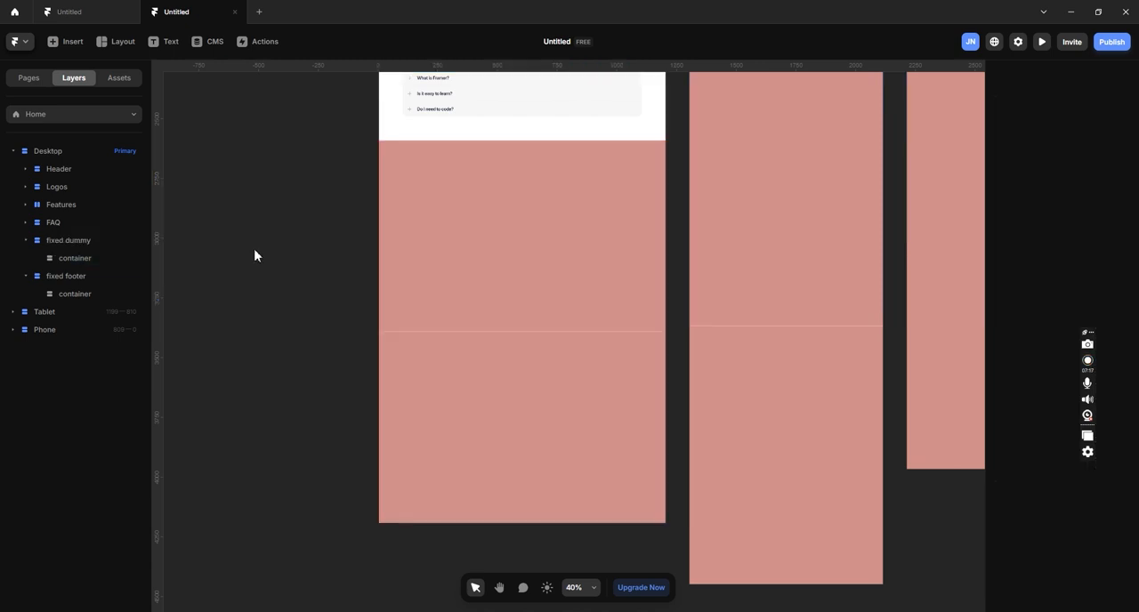
# - Change the position type of the Desktop layout's fixed footer layer to Fixed
pyautogui.click(88, 245)
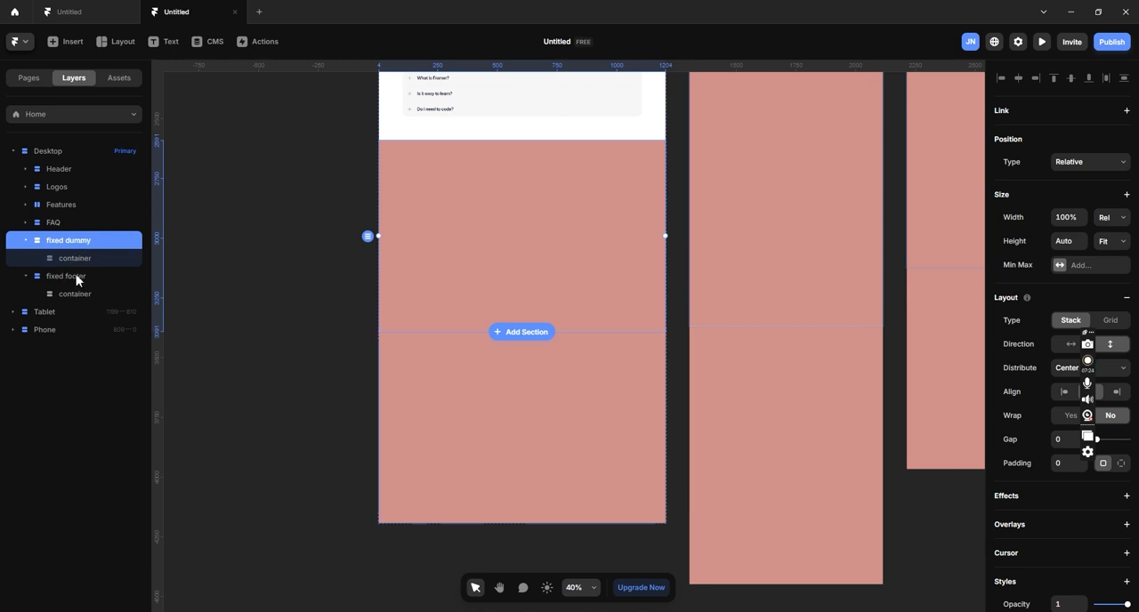
pyautogui.click(77, 281)
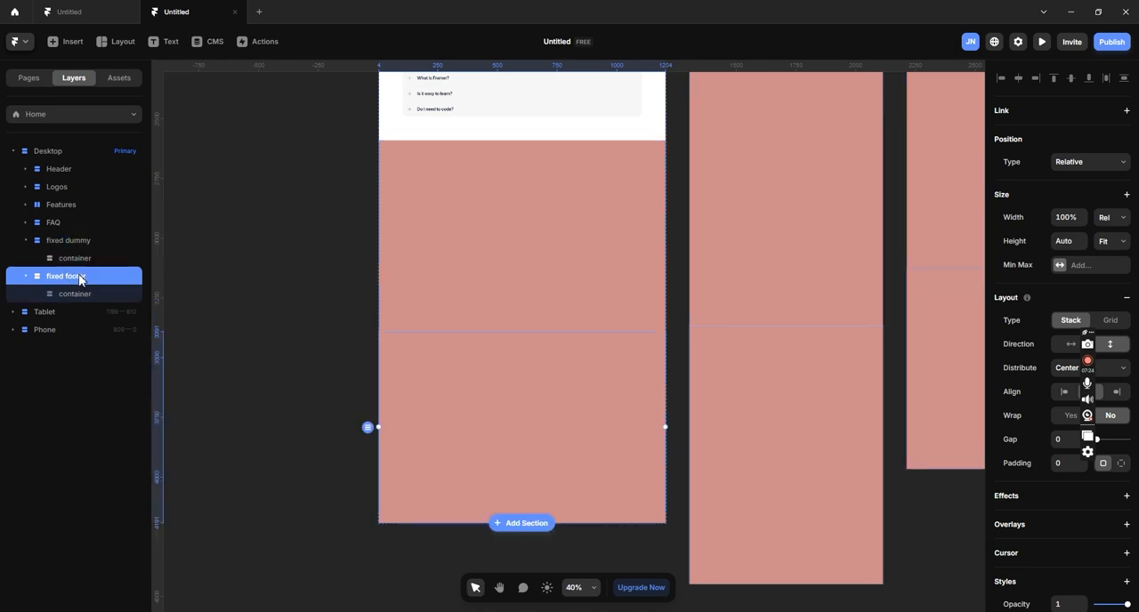
pyautogui.click(1106, 164)
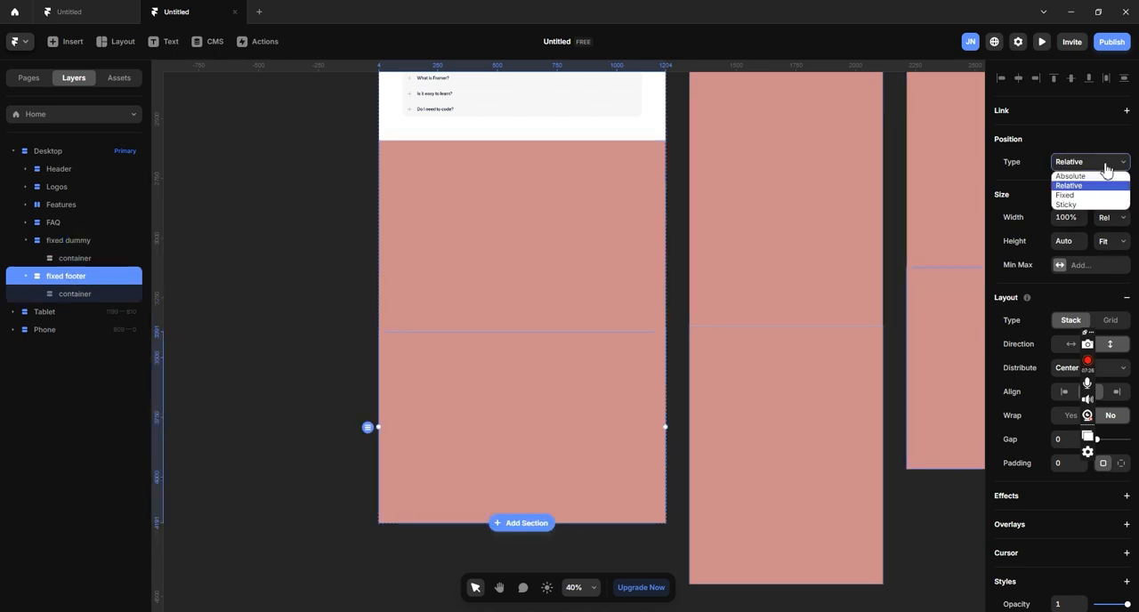
pyautogui.click(1073, 196)
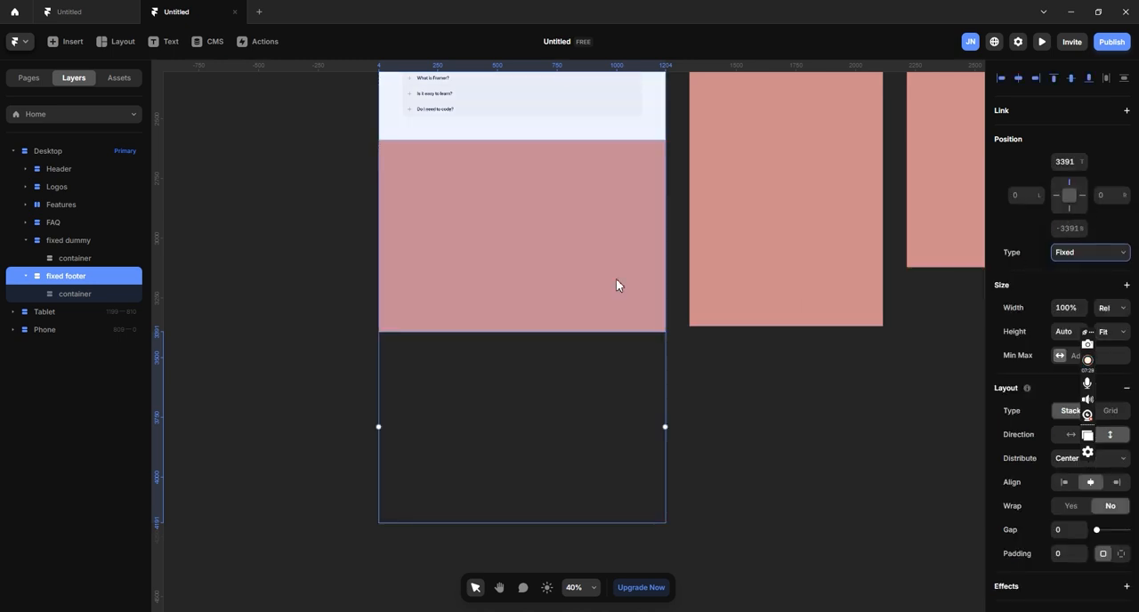
pyautogui.scroll(-5, 609, 328)
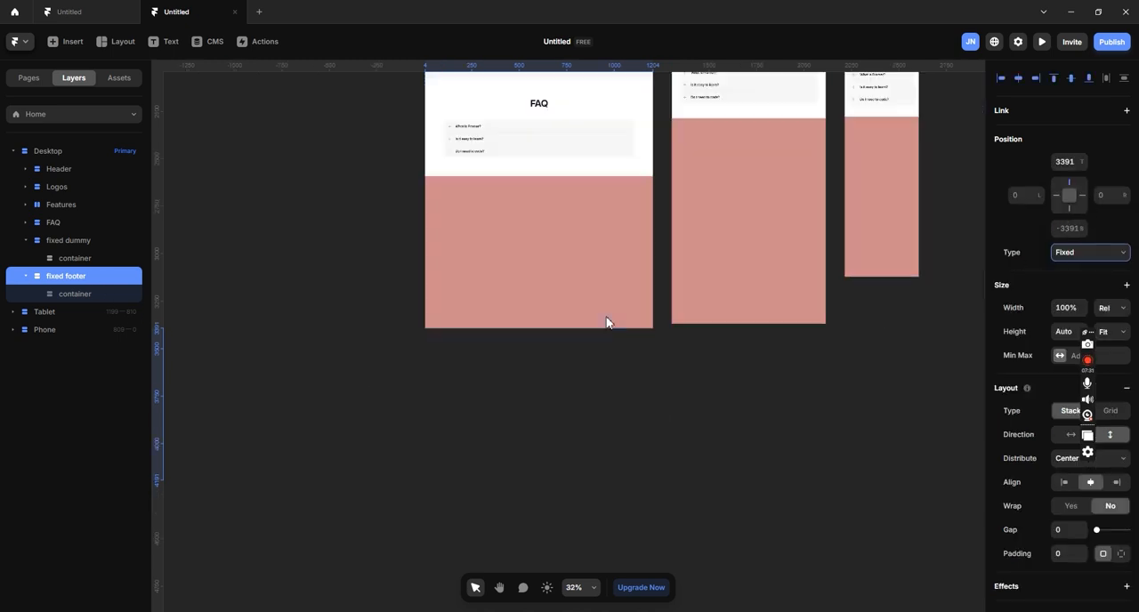
pyautogui.scroll(3, 614, 368)
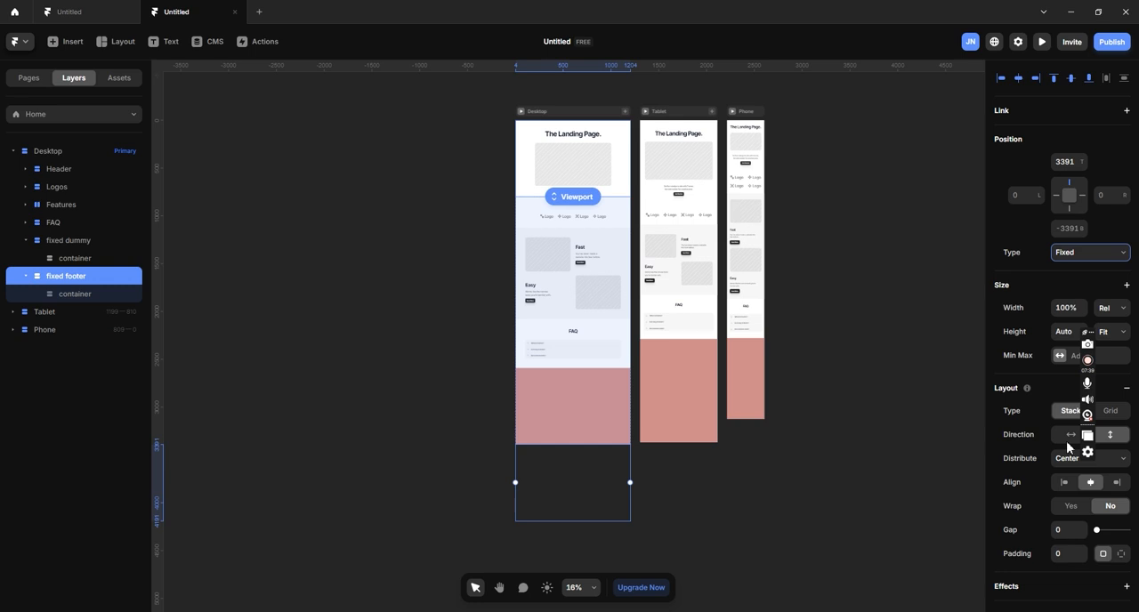
# - Set the fixed footer's top offset to 0 and check where it sits in the Desktop layout
pyautogui.click(1077, 166)
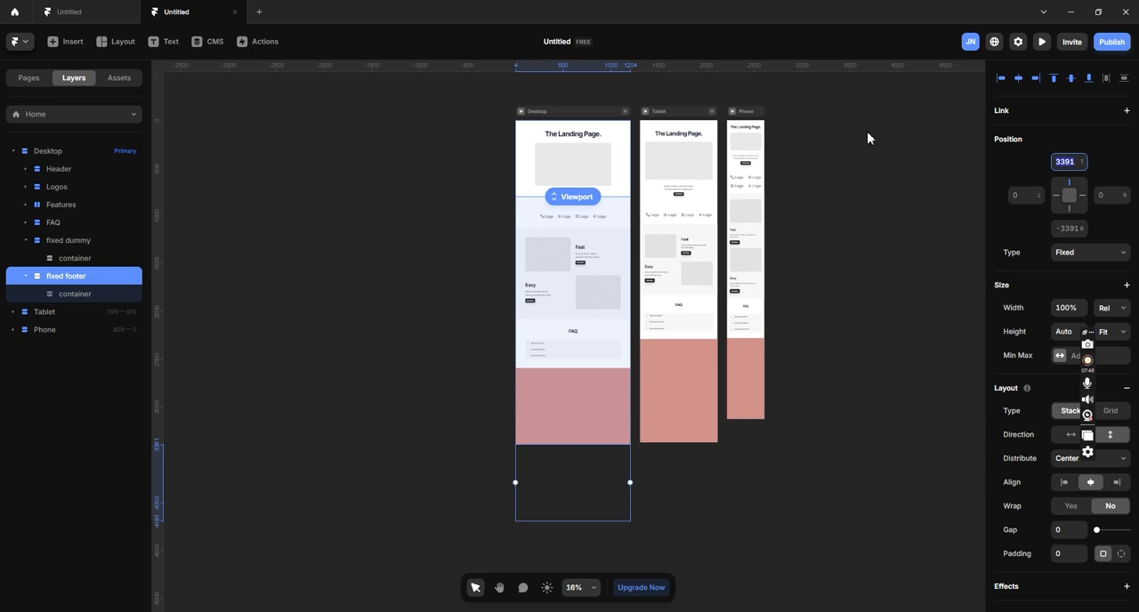
pyautogui.moveTo(1083, 164); pyautogui.dragTo(1084, 198)
pyautogui.click(1060, 164)
pyautogui.write('0')
pyautogui.press('Return')
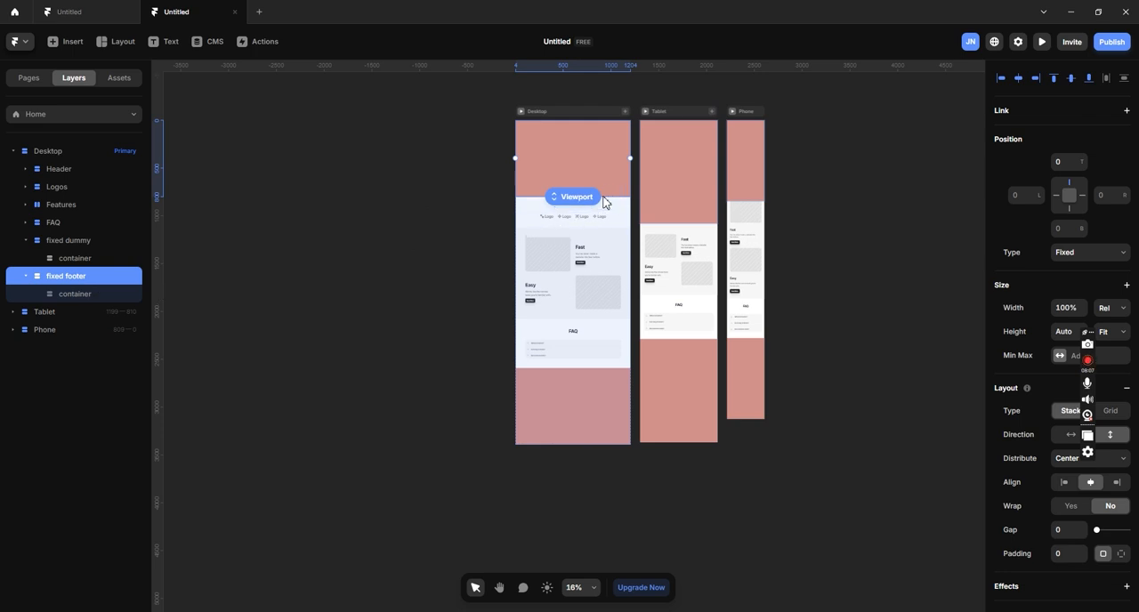
pyautogui.scroll(5, 605, 203)
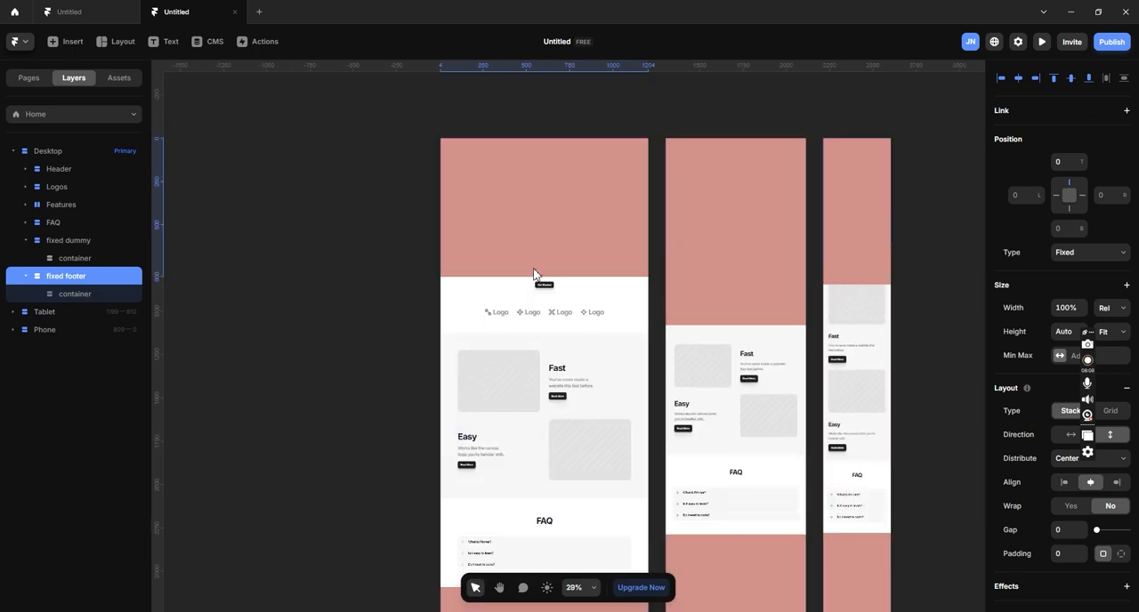
pyautogui.scroll(3, 531, 265)
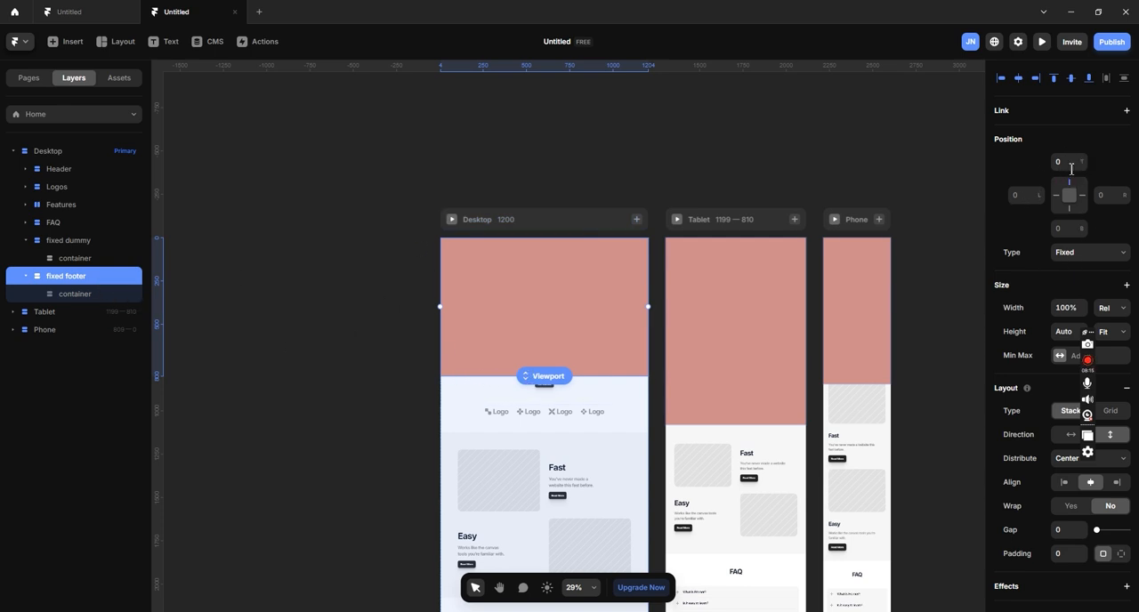
# - Try shifting the fixed footer down to a top offset of 163, and return the offset to 0
pyautogui.moveTo(1083, 162); pyautogui.dragTo(1064, 58)
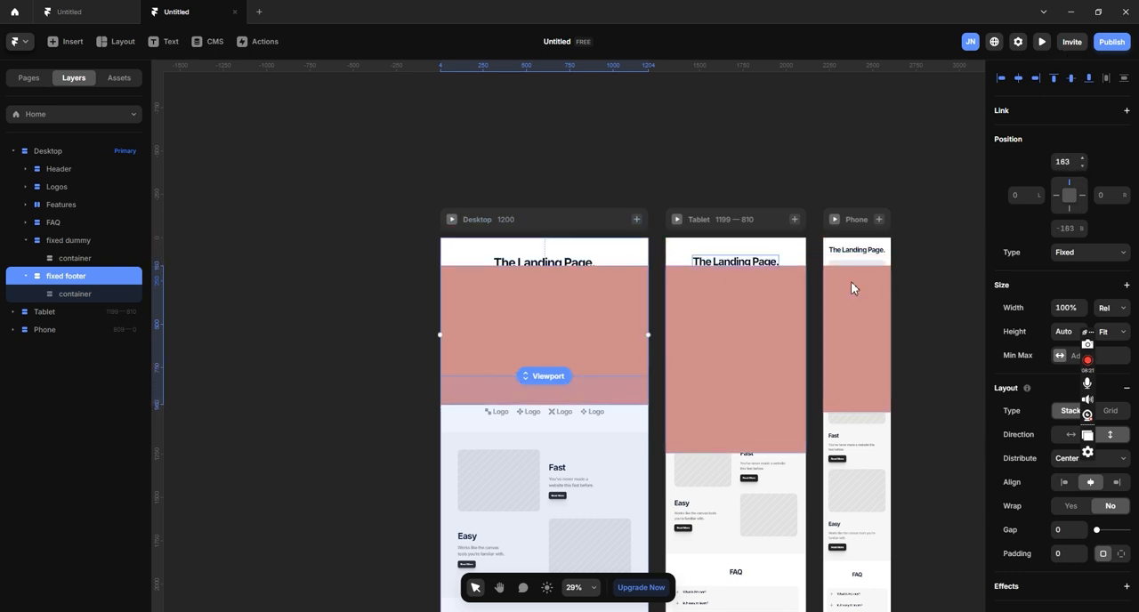
pyautogui.click(1065, 161)
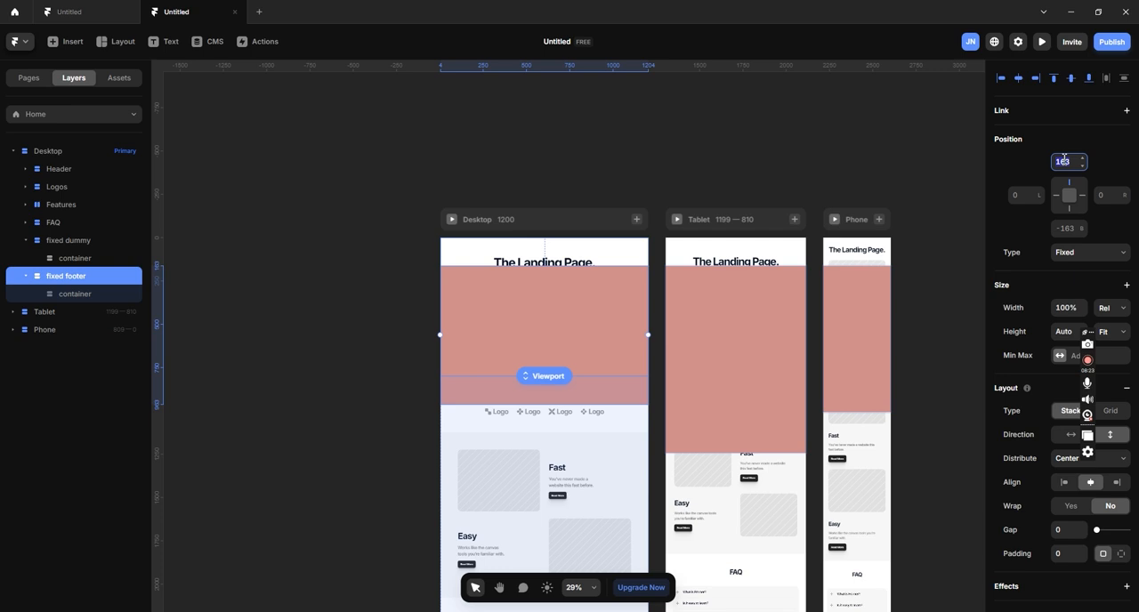
pyautogui.write('0')
pyautogui.press('Return')
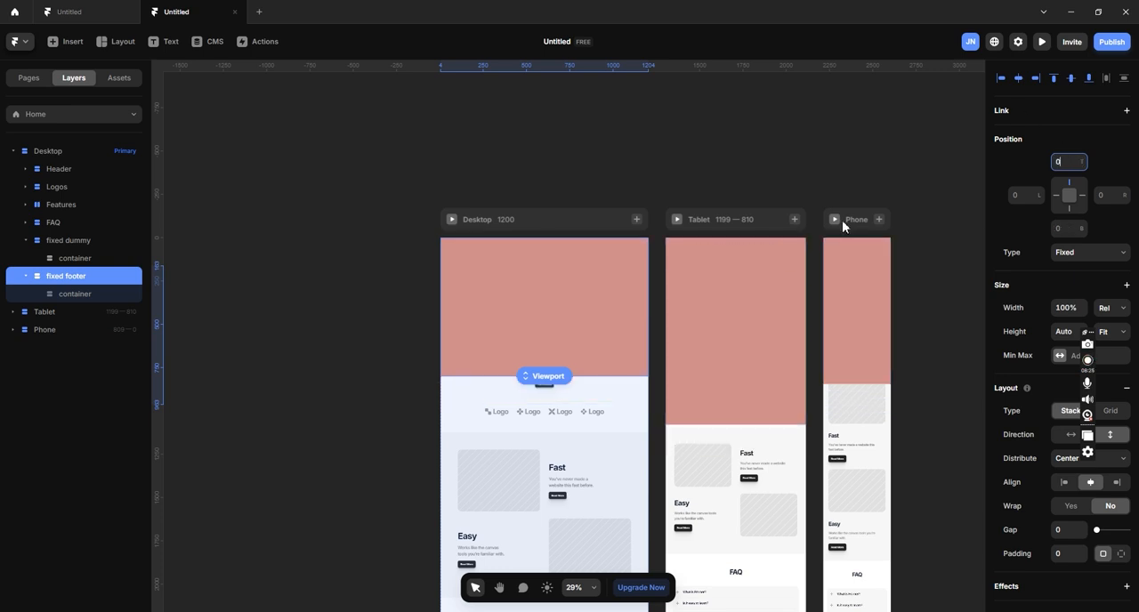
pyautogui.scroll(-4, 529, 290)
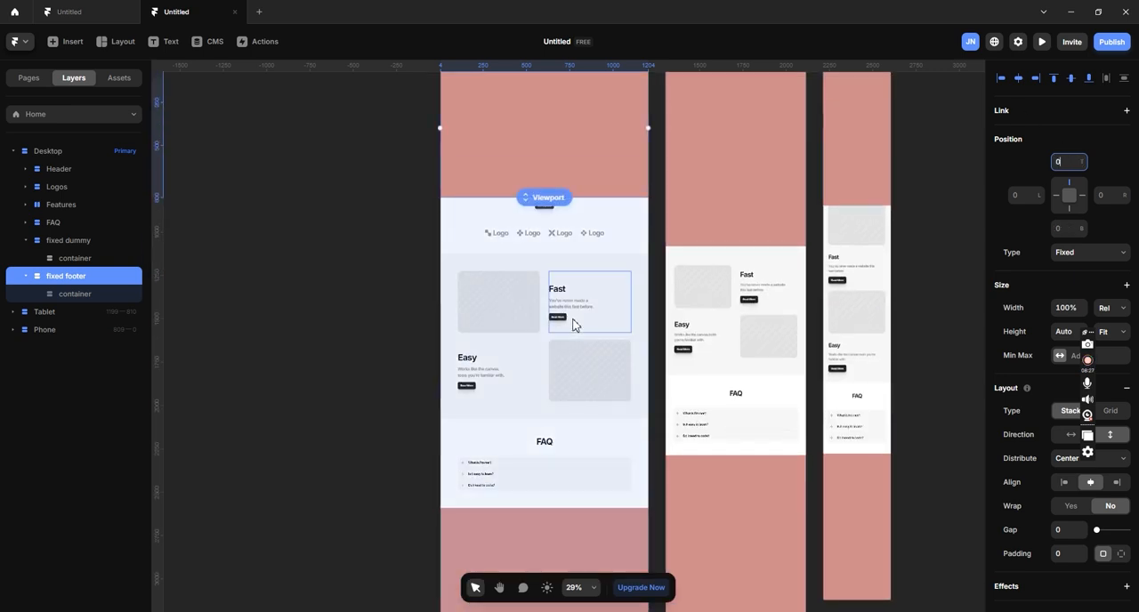
pyautogui.scroll(2, 574, 325)
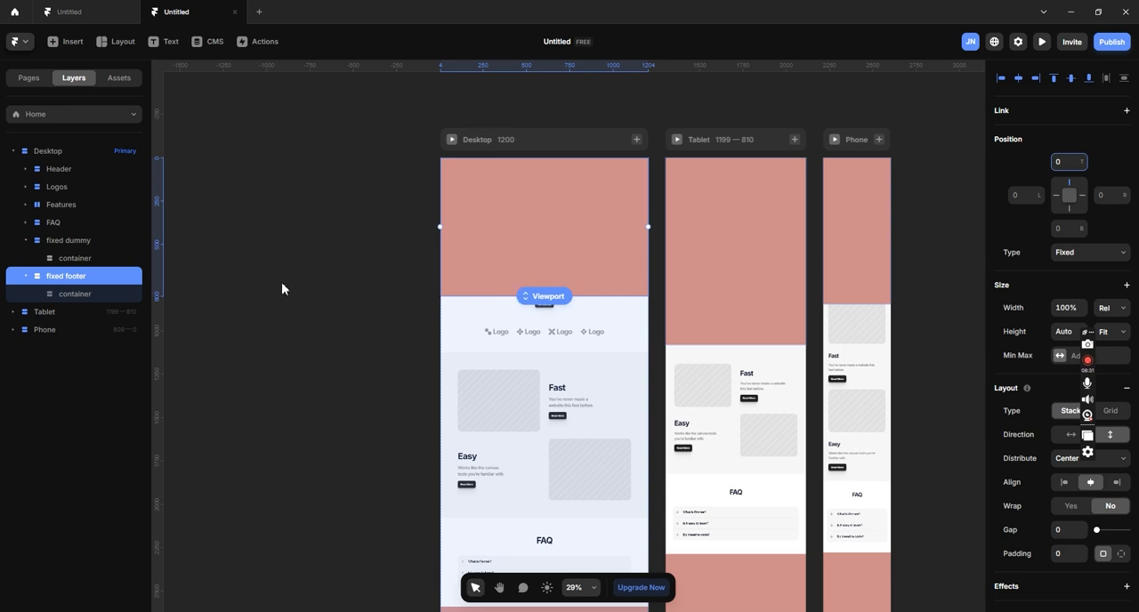
# - Remove the fill from the fixed dummy layer and from the container inside it
pyautogui.scroll(-1, 348, 214)
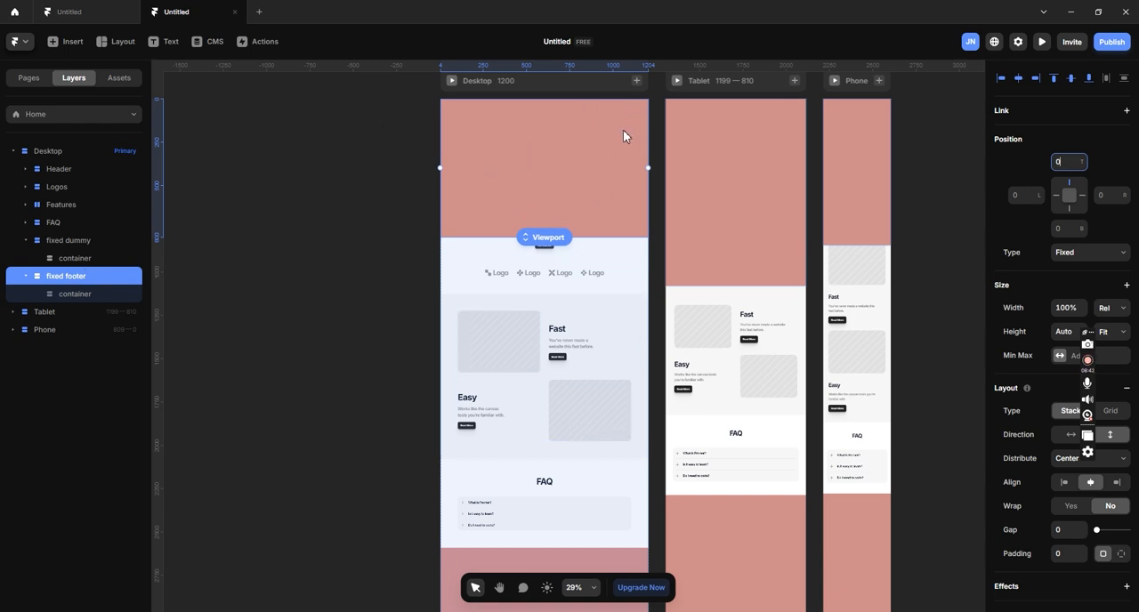
pyautogui.click(86, 247)
pyautogui.scroll(-5, 643, 323)
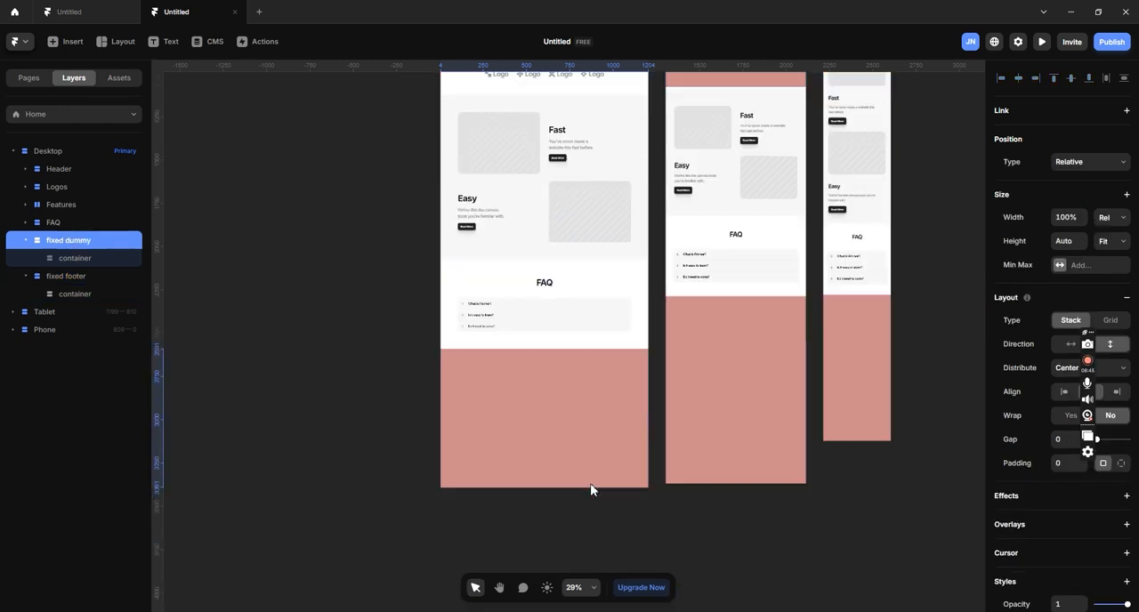
pyautogui.scroll(-3, 1081, 411)
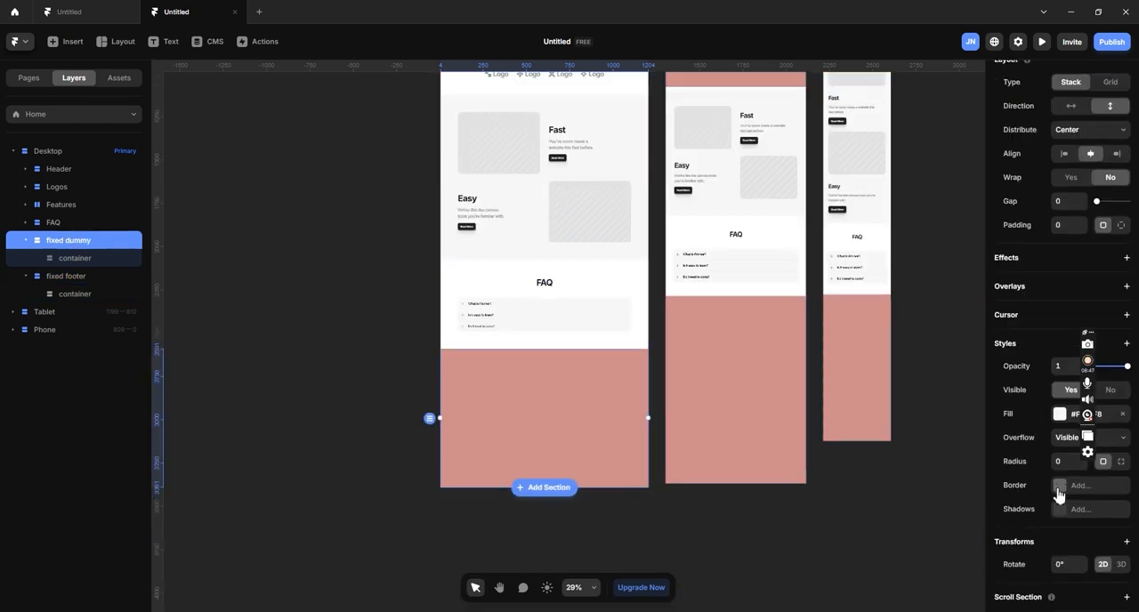
pyautogui.click(1124, 416)
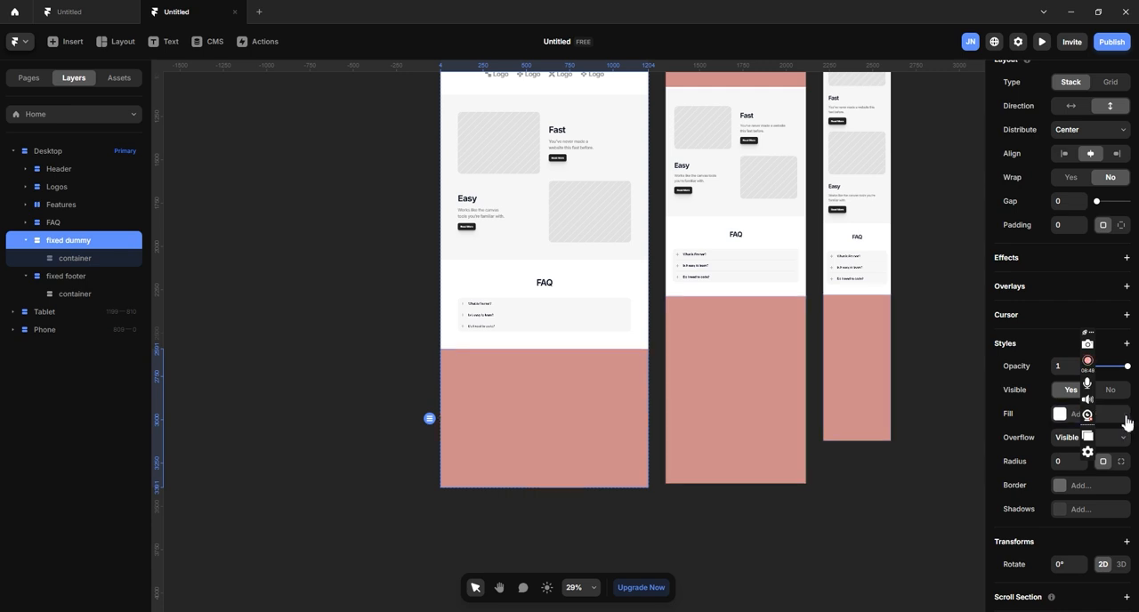
pyautogui.click(87, 258)
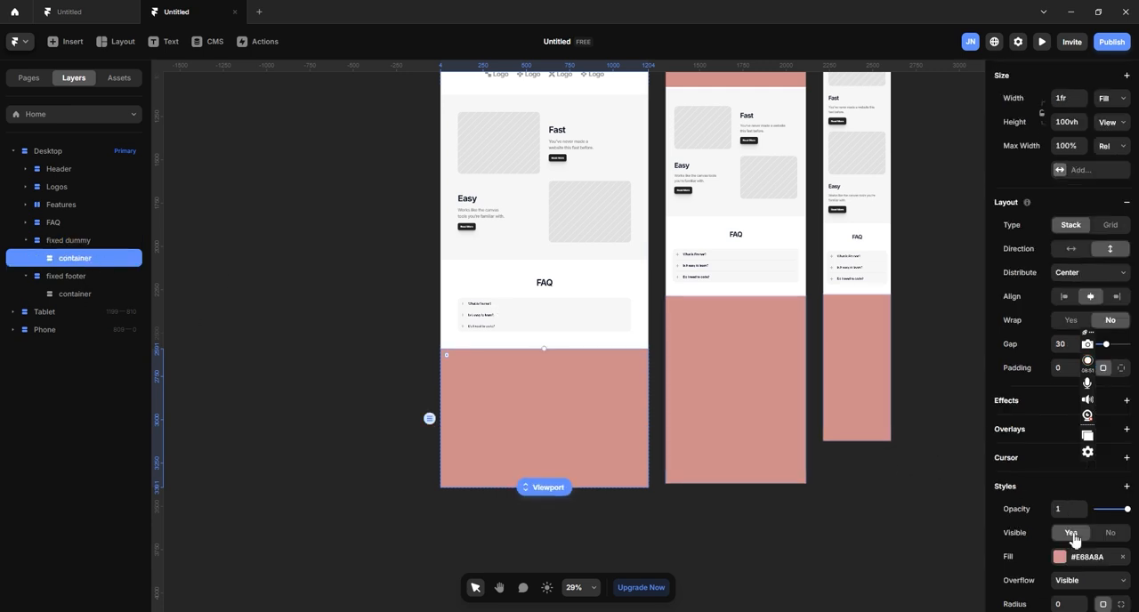
pyautogui.click(1126, 559)
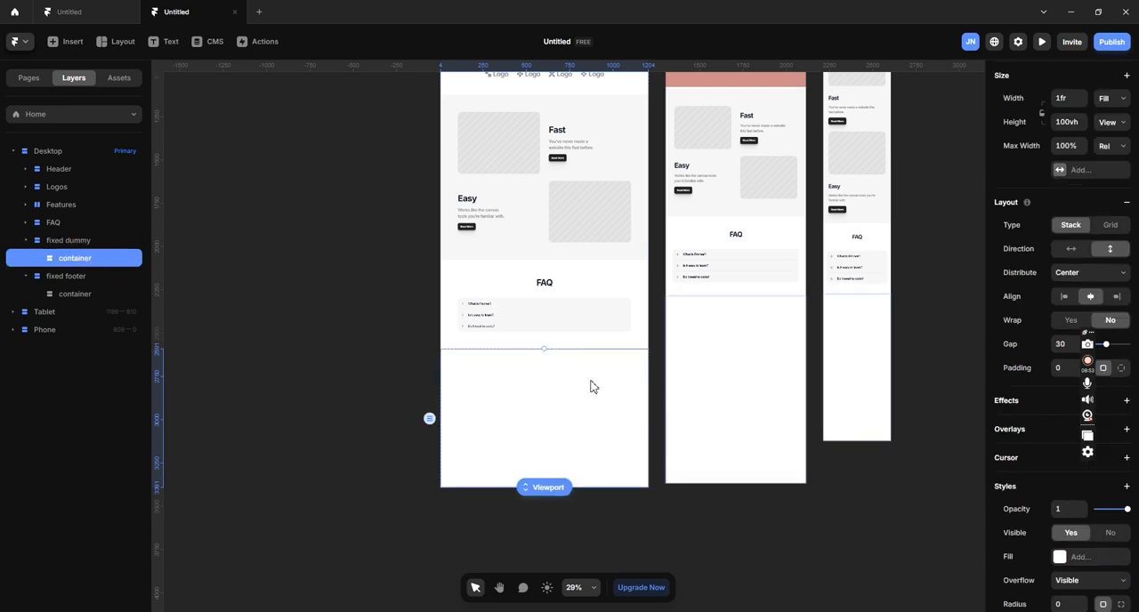
# - Examine the page sections on the canvas and compare the placement of the fixed dummy and fixed footer layers
pyautogui.scroll(2, 570, 445)
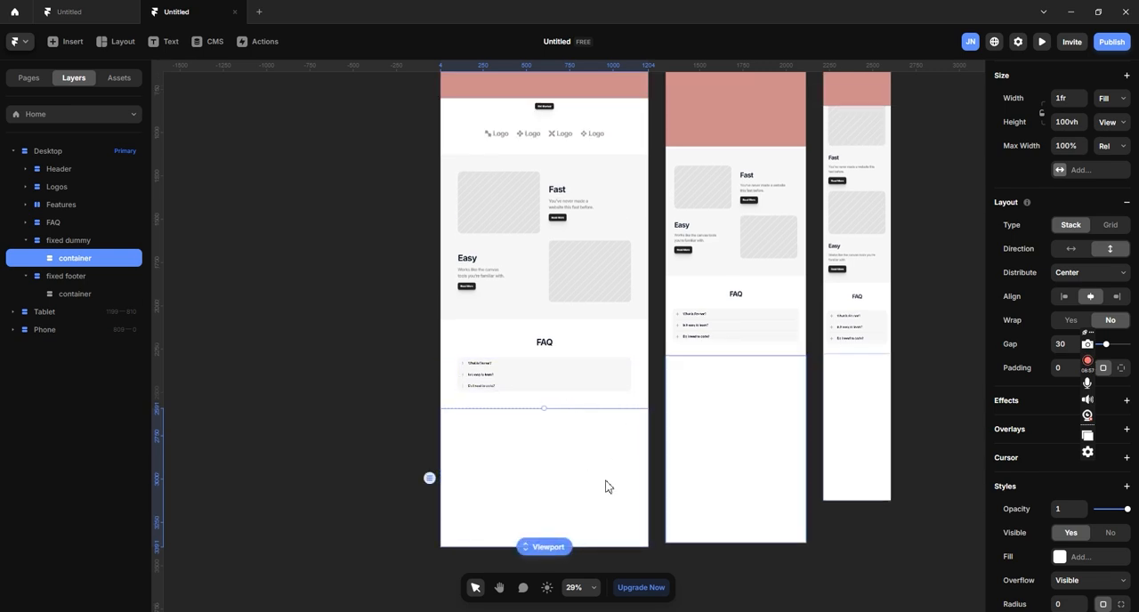
pyautogui.scroll(3, 552, 178)
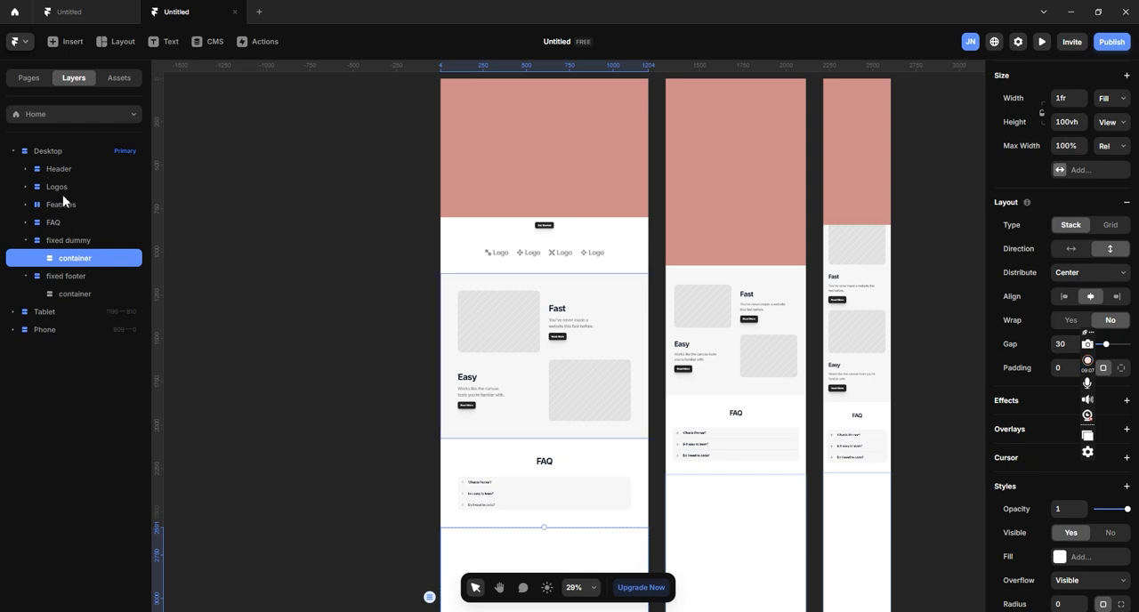
pyautogui.scroll(3, 570, 210)
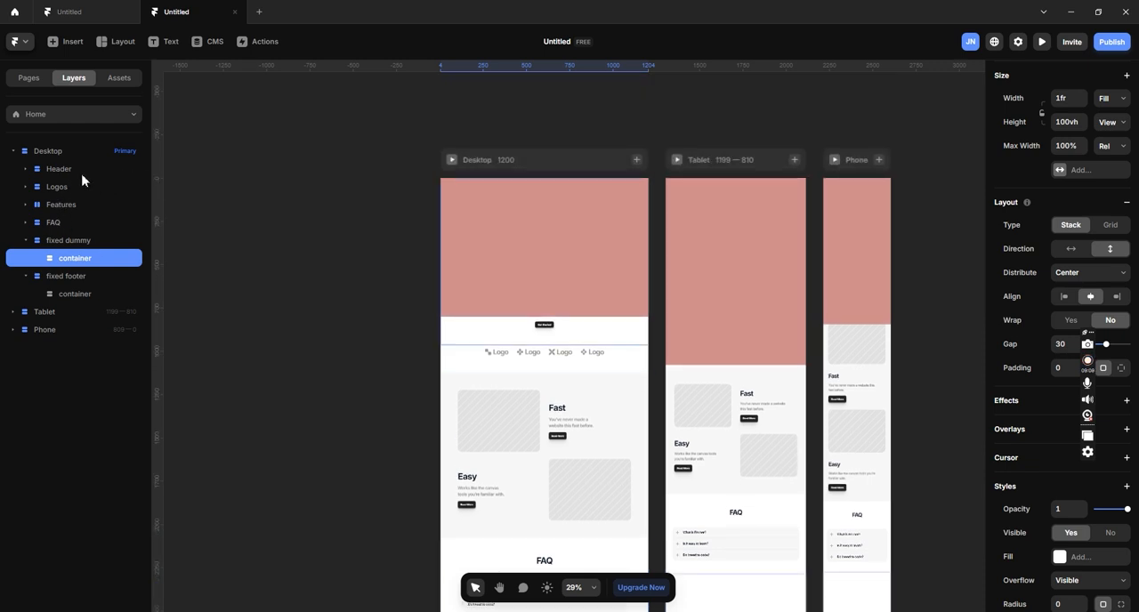
pyautogui.scroll(-3, 582, 290)
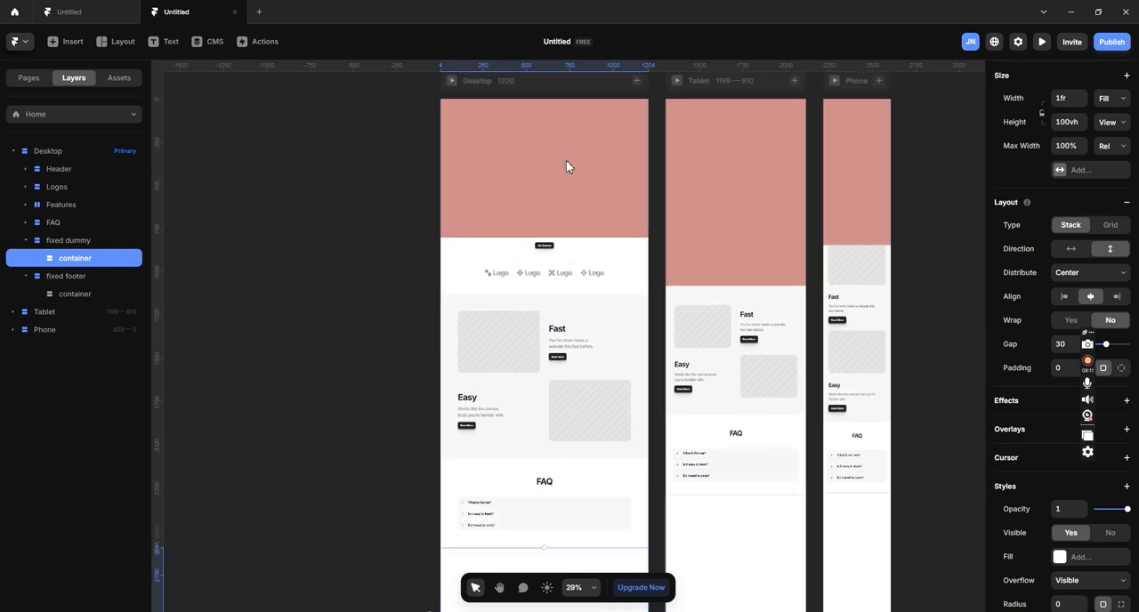
pyautogui.click(75, 242)
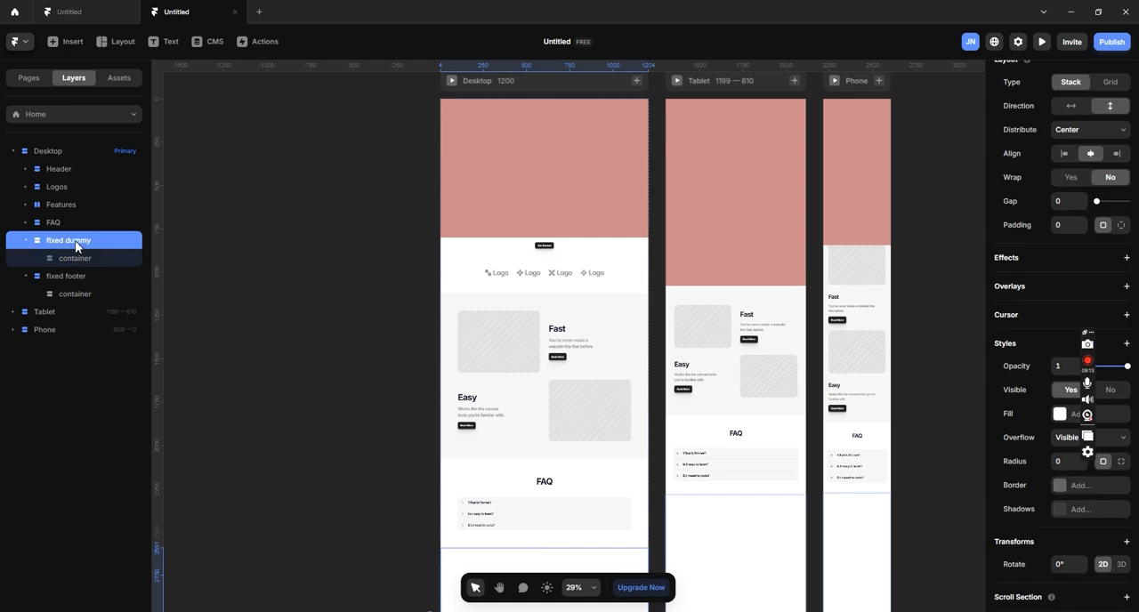
pyautogui.click(75, 277)
pyautogui.click(71, 243)
pyautogui.click(69, 277)
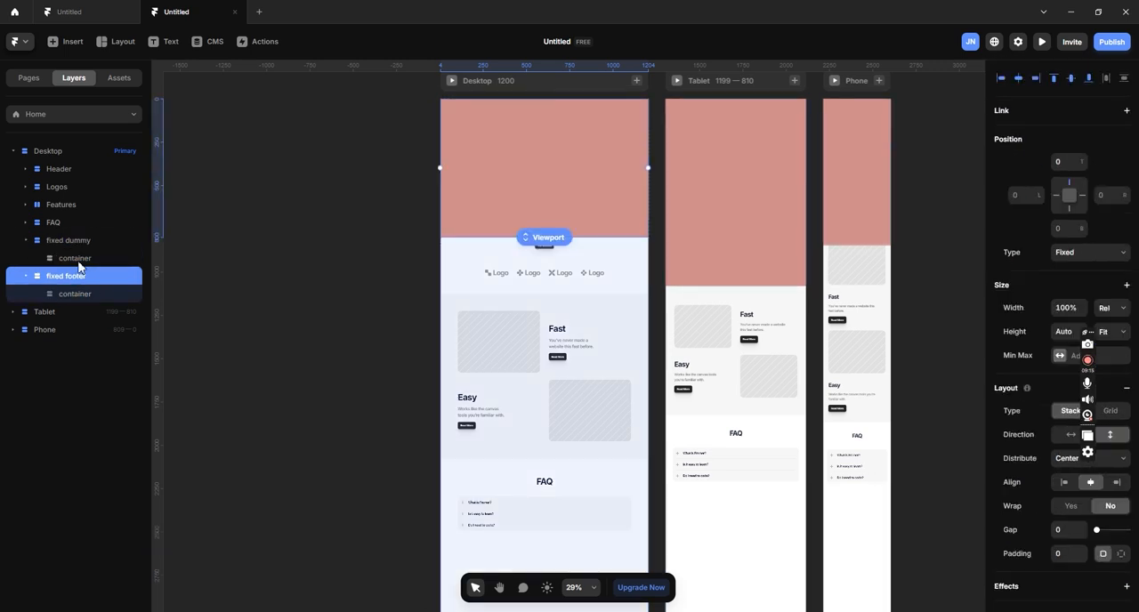
# - Wrap the Header, Logos, Features and FAQ layers in one stack and set its gap to 0
pyautogui.click(59, 169)
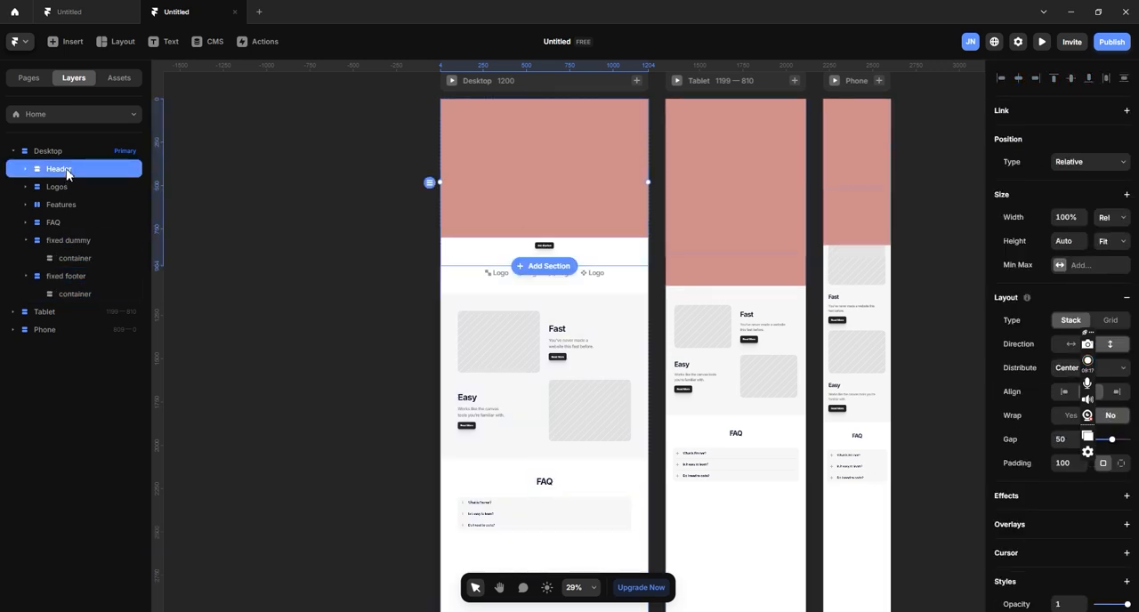
pyautogui.keyDown('shift'); pyautogui.click(65, 188); pyautogui.keyUp('shift')
pyautogui.keyDown('shift'); pyautogui.click(66, 203); pyautogui.keyUp('shift')
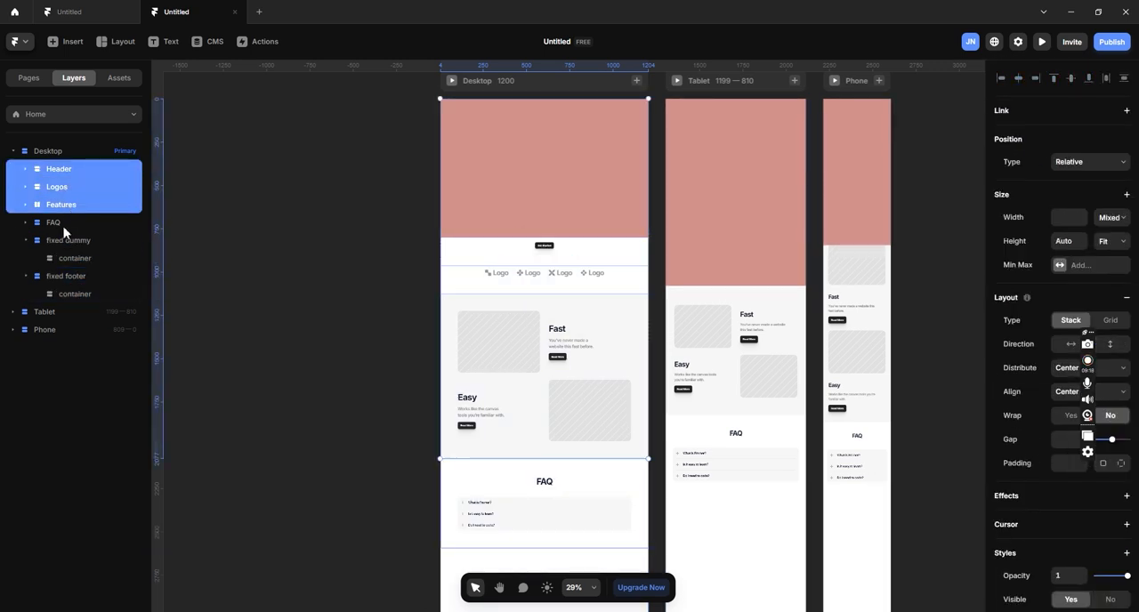
pyautogui.keyDown('shift'); pyautogui.click(65, 225); pyautogui.keyUp('shift')
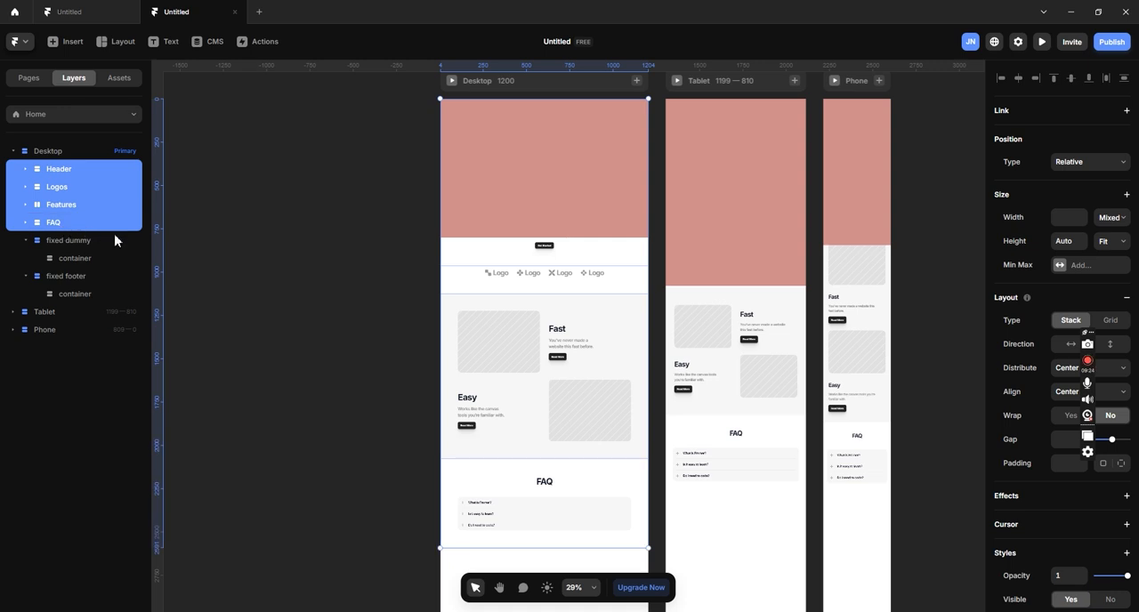
pyautogui.hotkey('ctrl', 'Return')
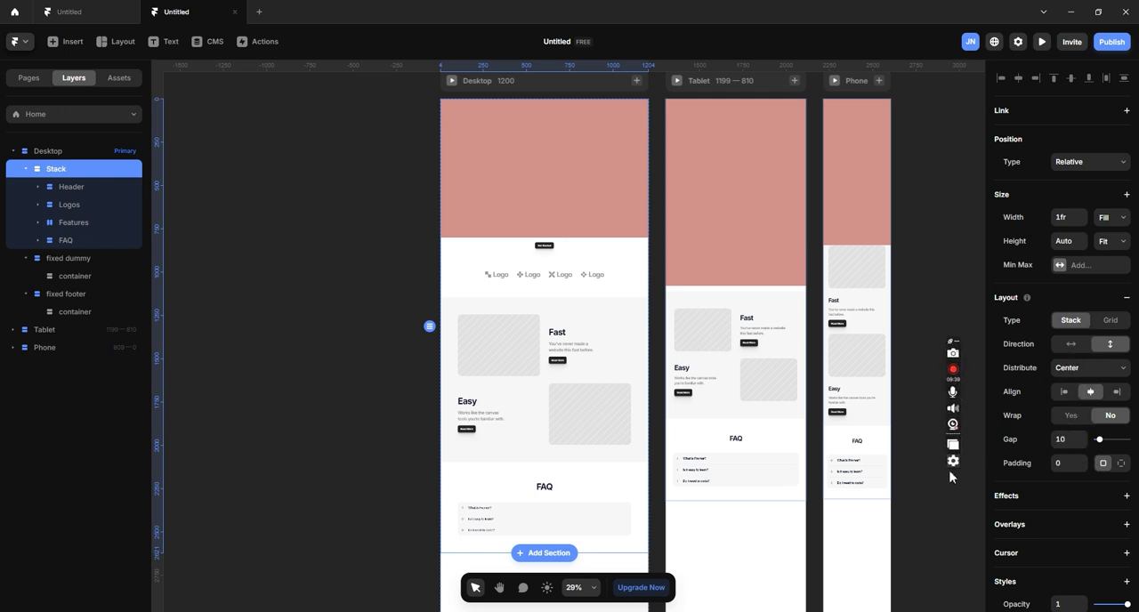
pyautogui.moveTo(1101, 442); pyautogui.dragTo(1096, 442)
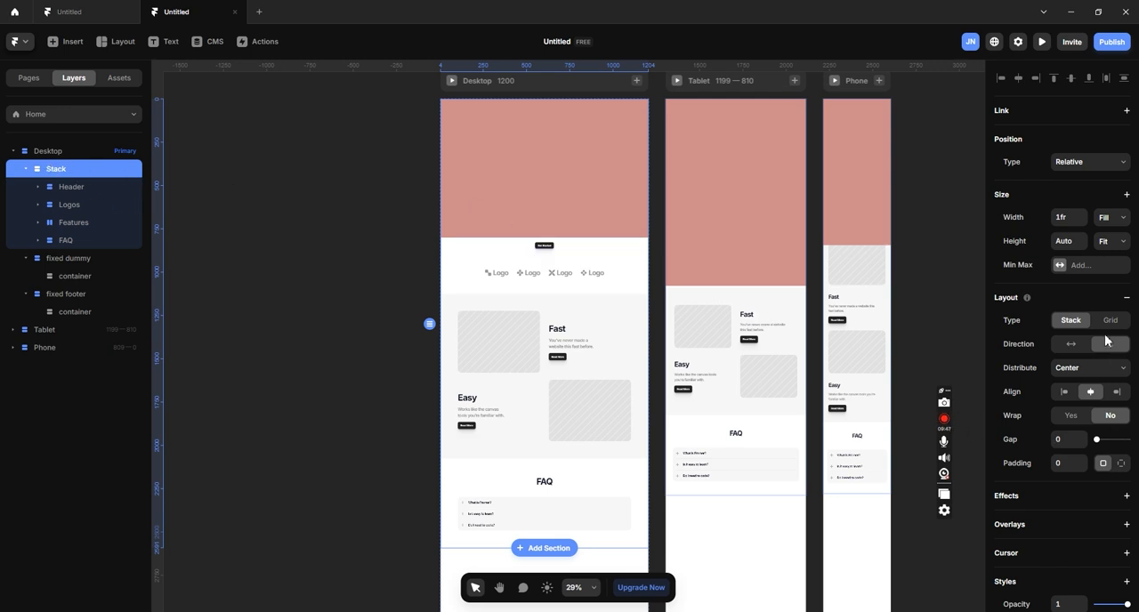
# - Rename the stack holding the Header, Logos, Features and FAQ layers as "Scroll section" and keep it selected
pyautogui.scroll(-1, 1123, 415)
pyautogui.scroll(-3, 1122, 416)
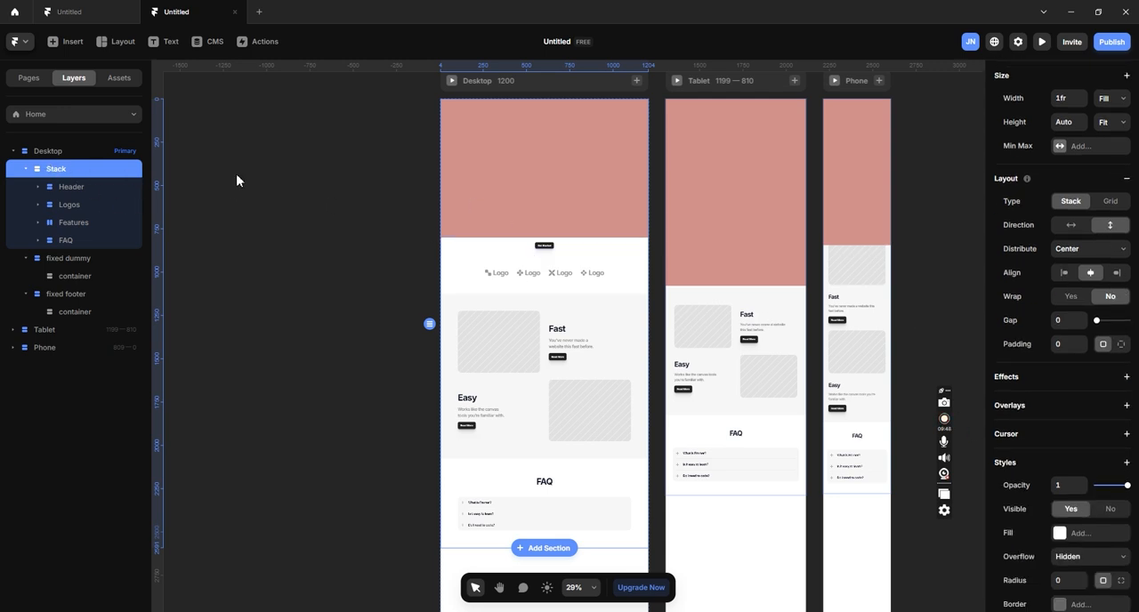
pyautogui.doubleClick(88, 172)
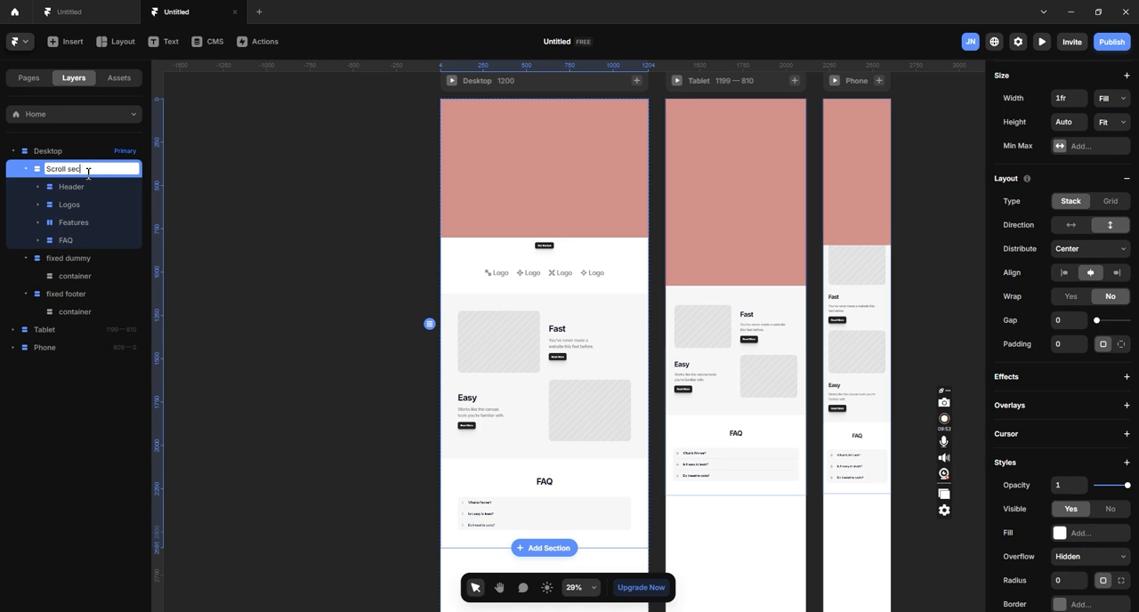
pyautogui.click(345, 226)
pyautogui.click(86, 169)
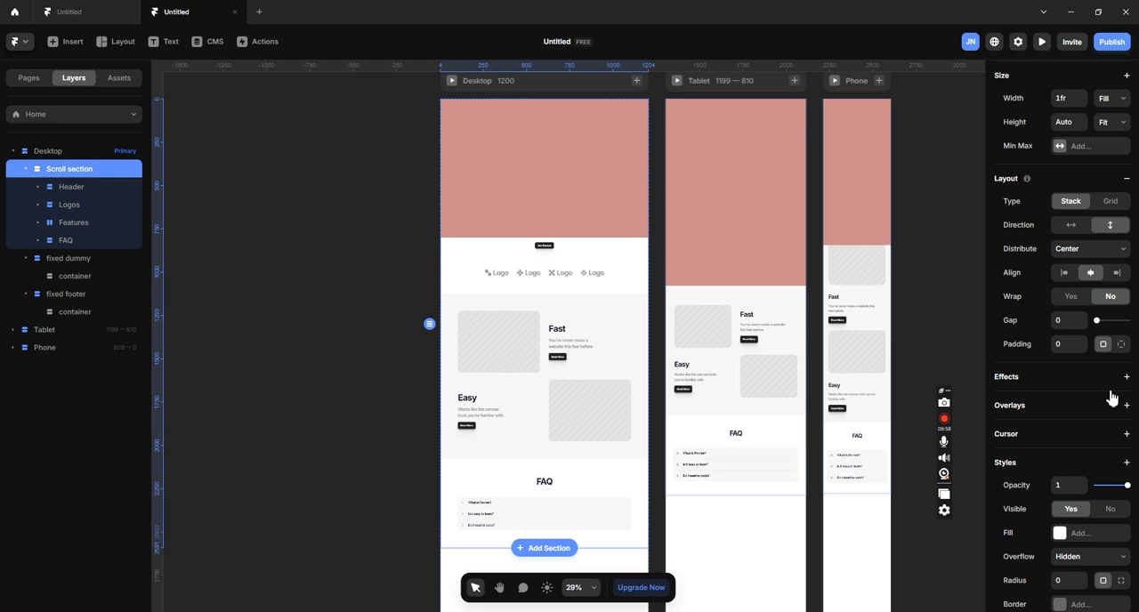
# - Add a Z Index property to the Scroll section, set it to 3 and preview the desktop page
pyautogui.scroll(-3, 1114, 391)
pyautogui.click(1128, 345)
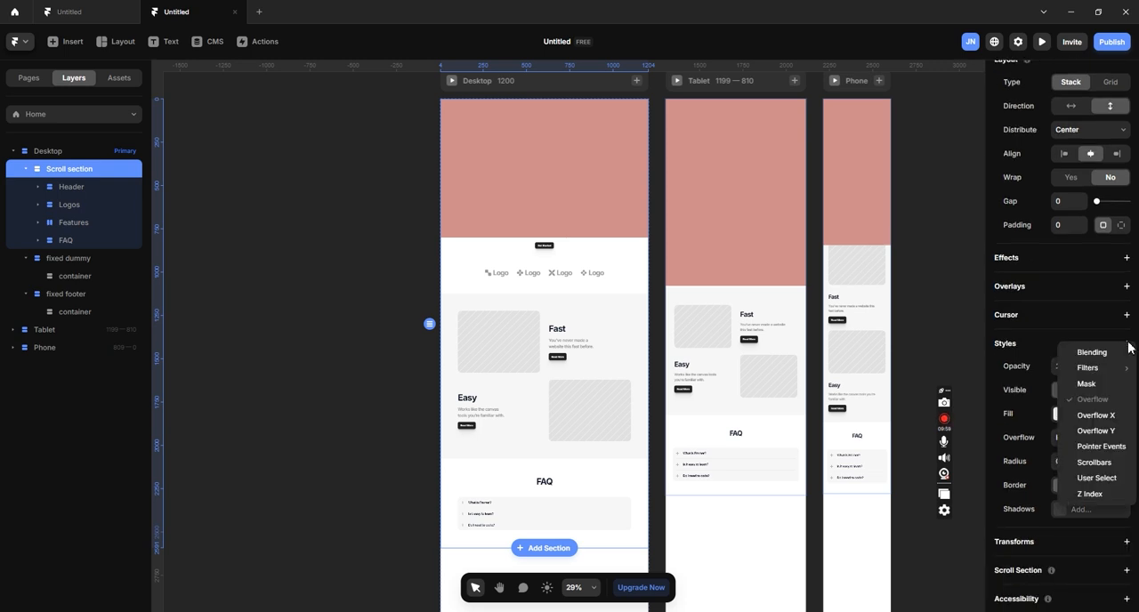
pyautogui.click(1109, 499)
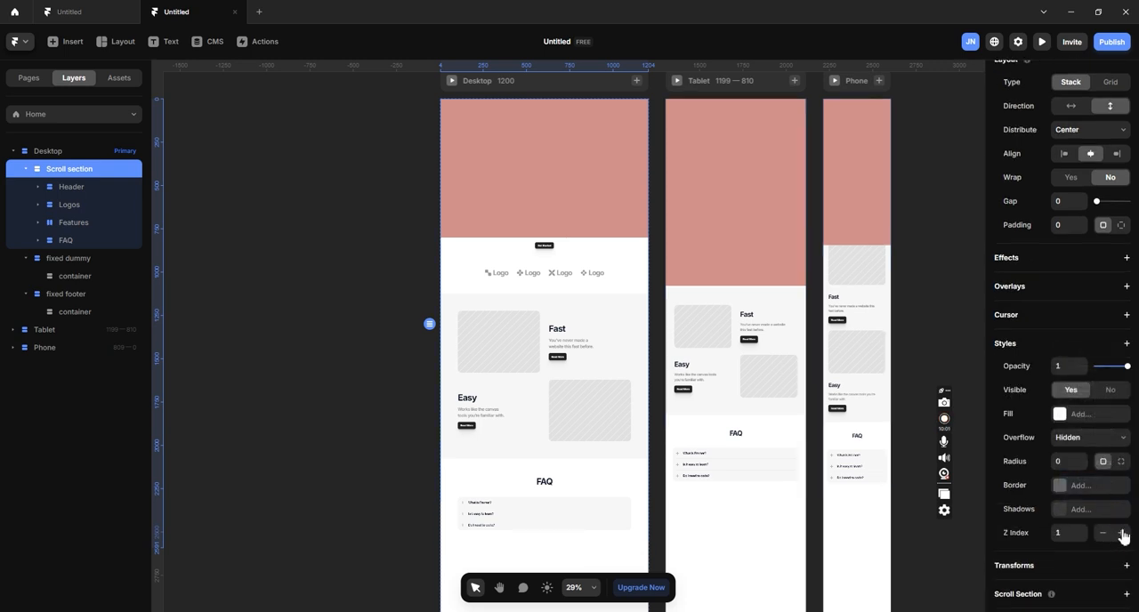
pyautogui.click(1124, 533)
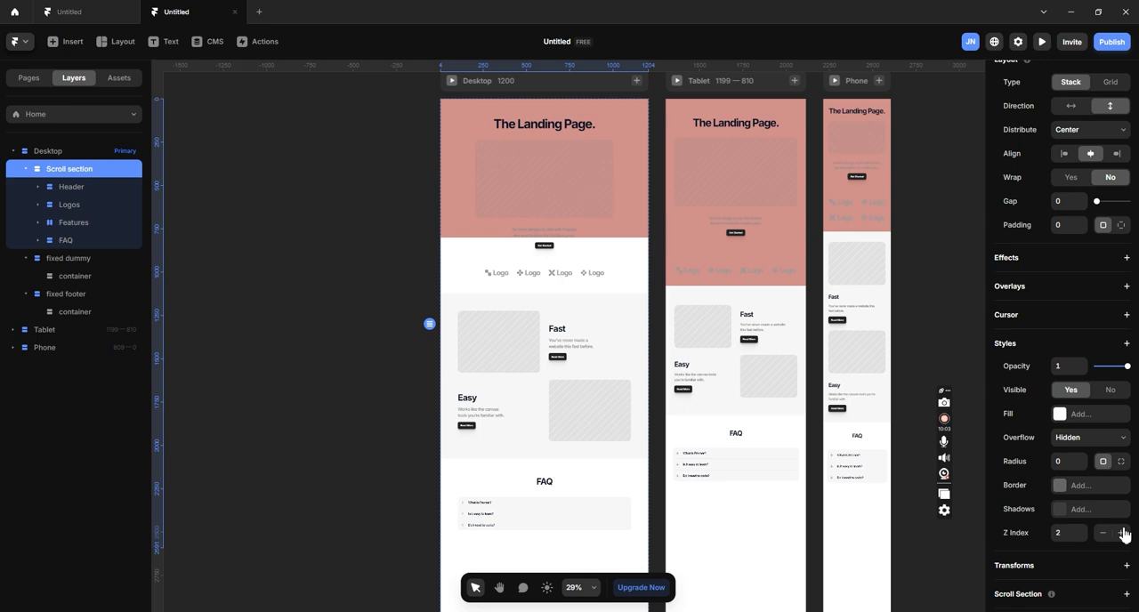
pyautogui.click(1124, 533)
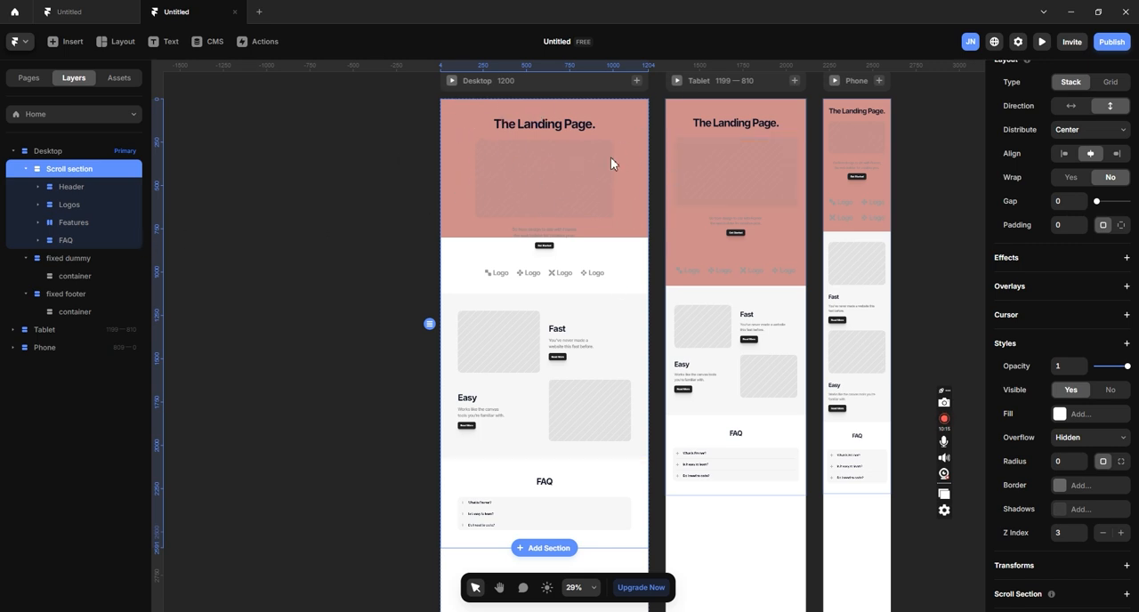
pyautogui.click(451, 80)
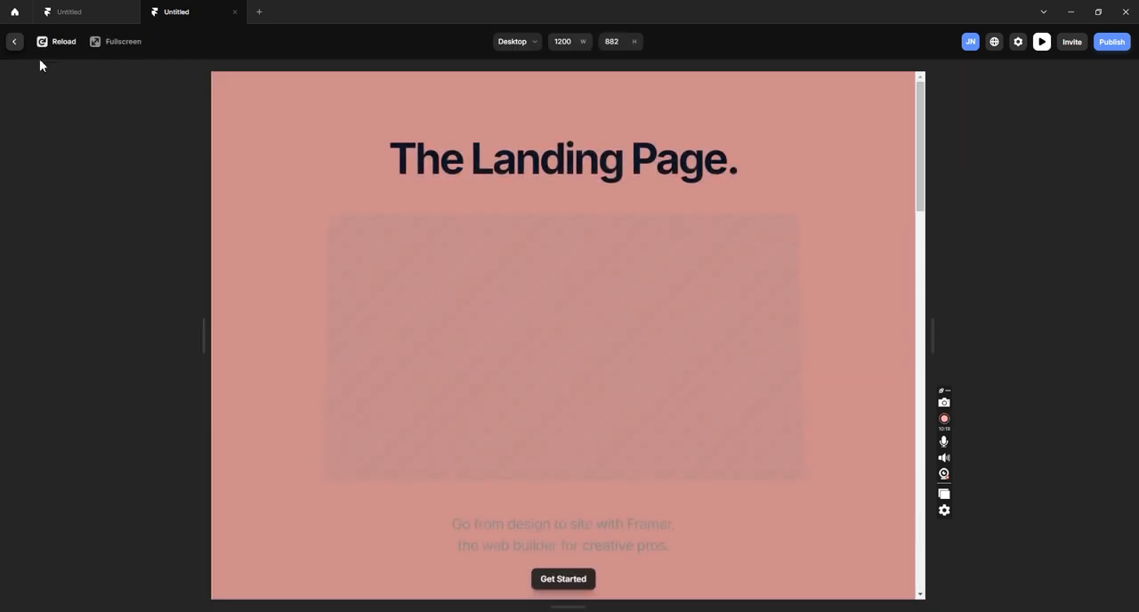
pyautogui.click(14, 42)
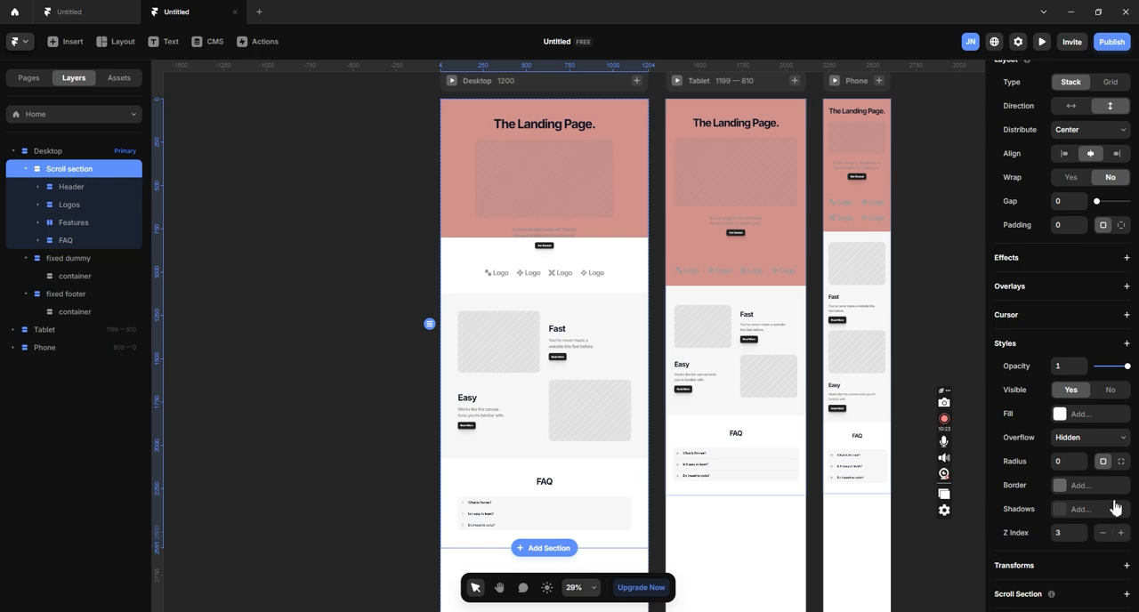
# - Give the Scroll section a solid #FFFFFF fill and preview the desktop page again
pyautogui.click(1093, 417)
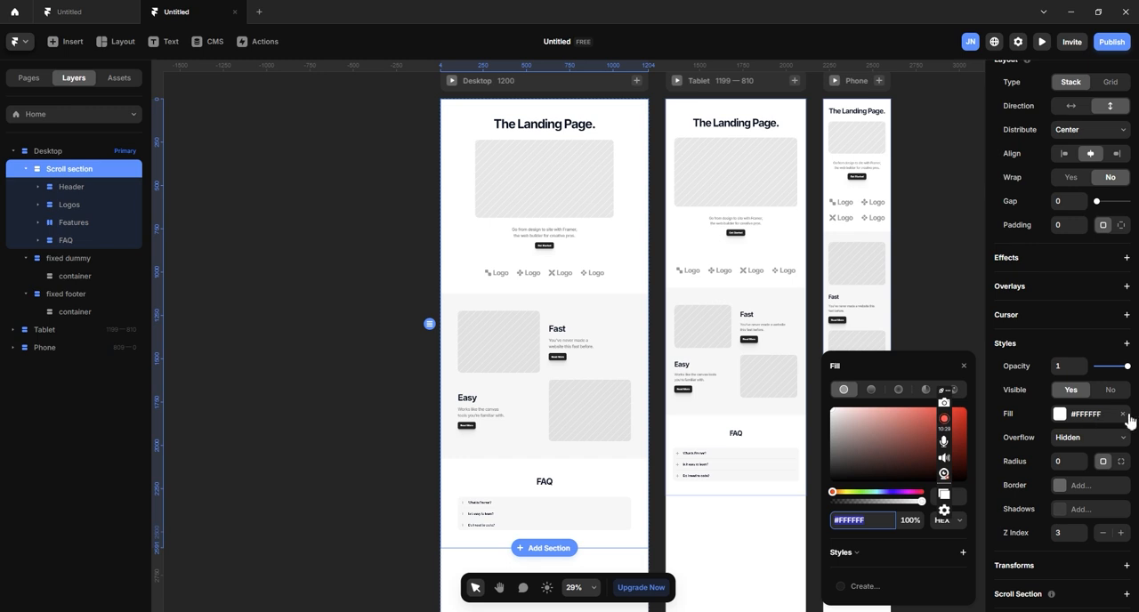
pyautogui.click(1125, 415)
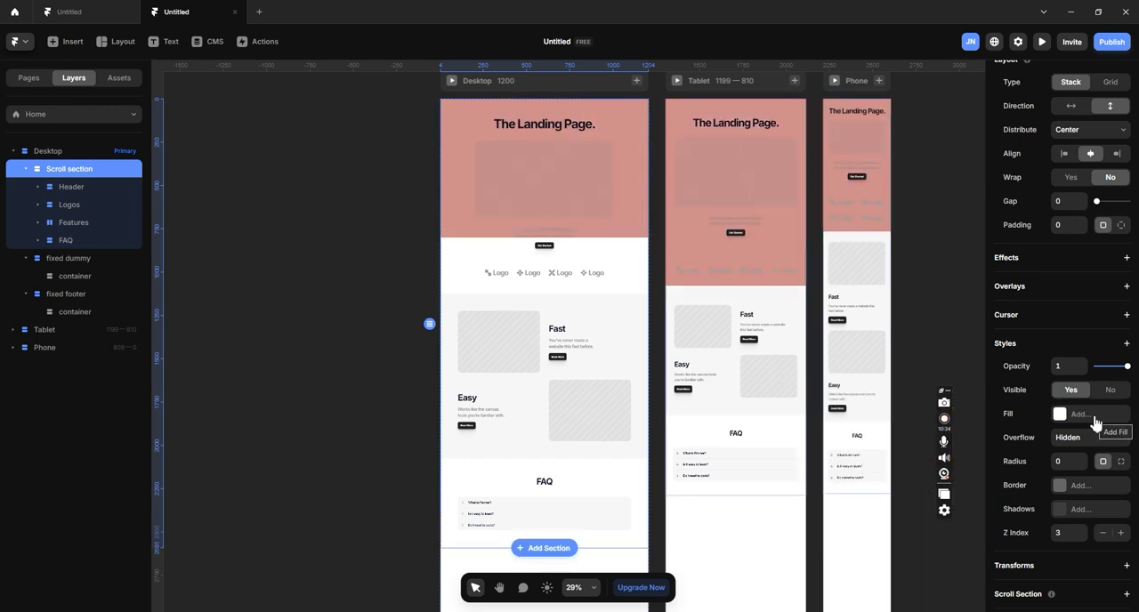
pyautogui.click(1096, 422)
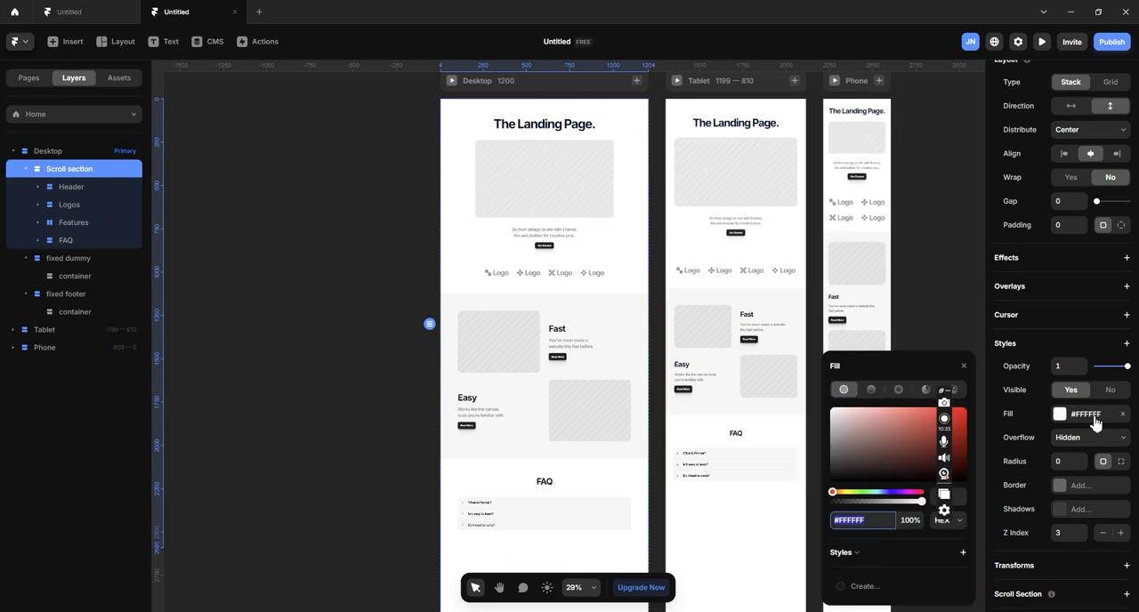
pyautogui.click(452, 80)
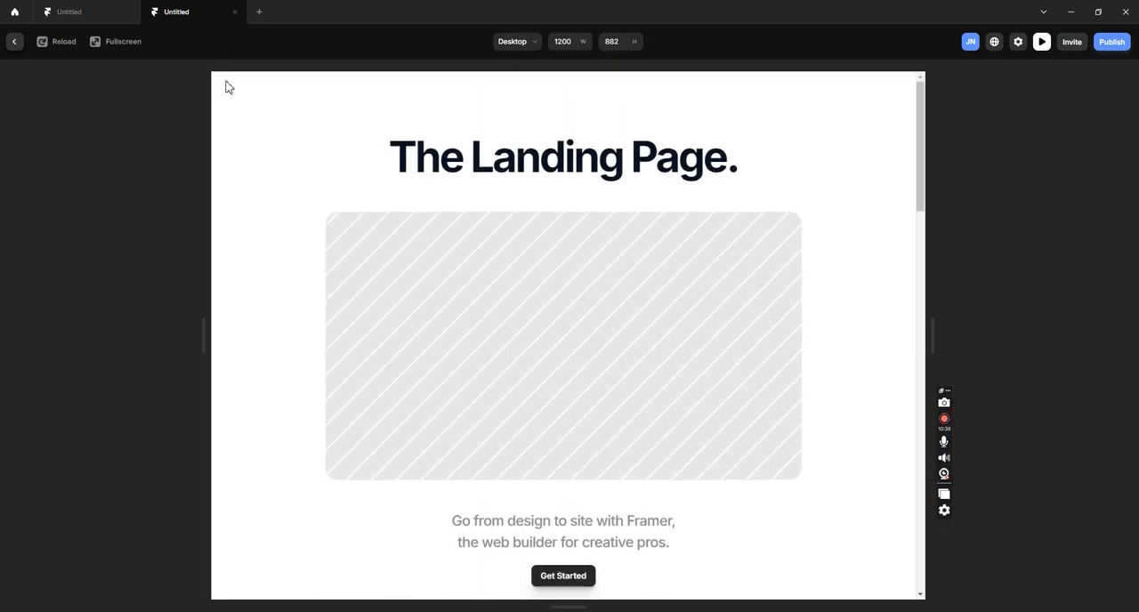
pyautogui.click(15, 42)
# - Examine where the fixed dummy and fixed footer layers sit relative to the page sections
pyautogui.scroll(-5, 560, 231)
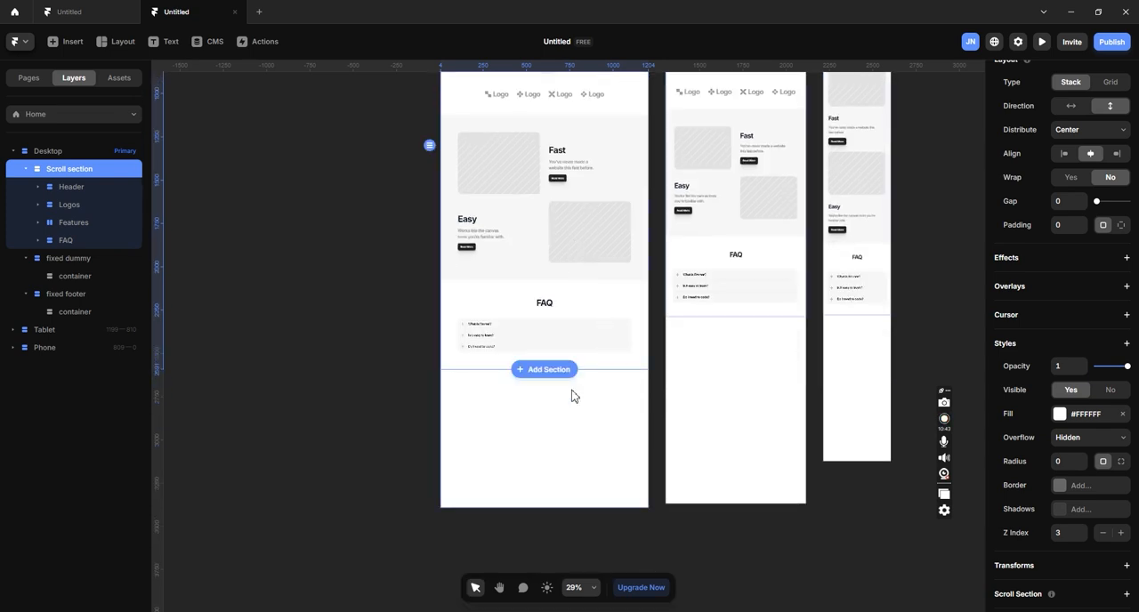
pyautogui.click(83, 259)
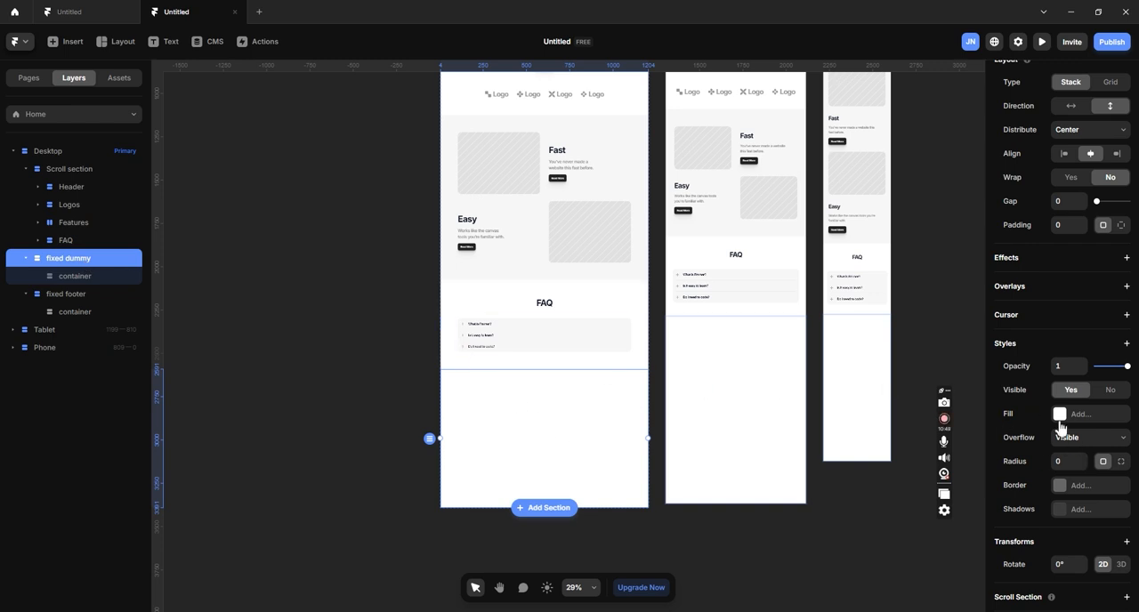
pyautogui.scroll(5, 587, 303)
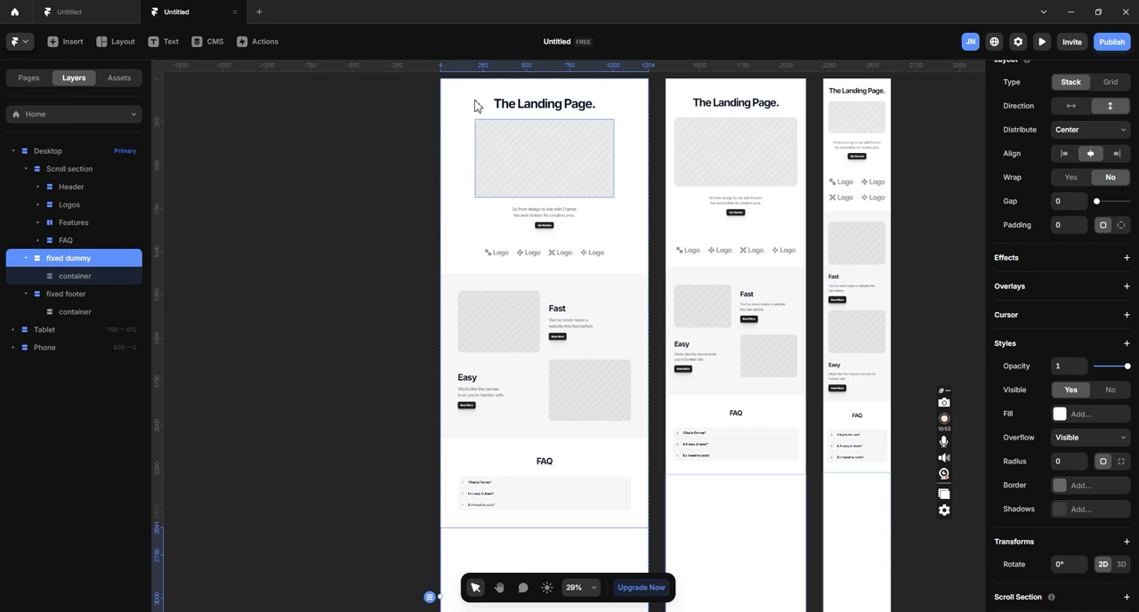
pyautogui.click(76, 294)
pyautogui.scroll(2, 589, 298)
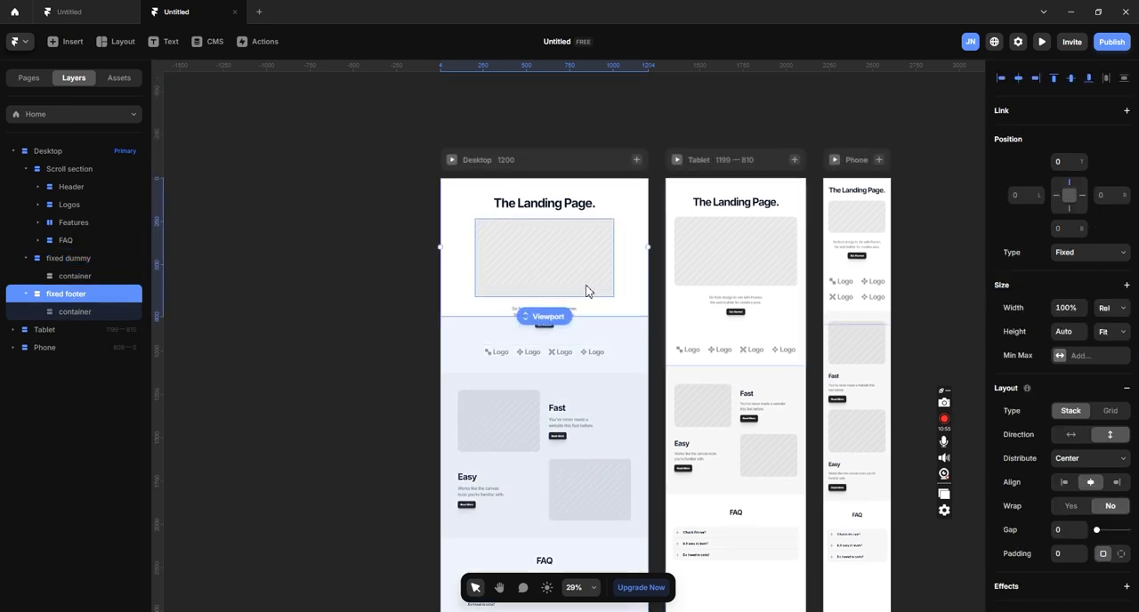
pyautogui.scroll(-5, 587, 290)
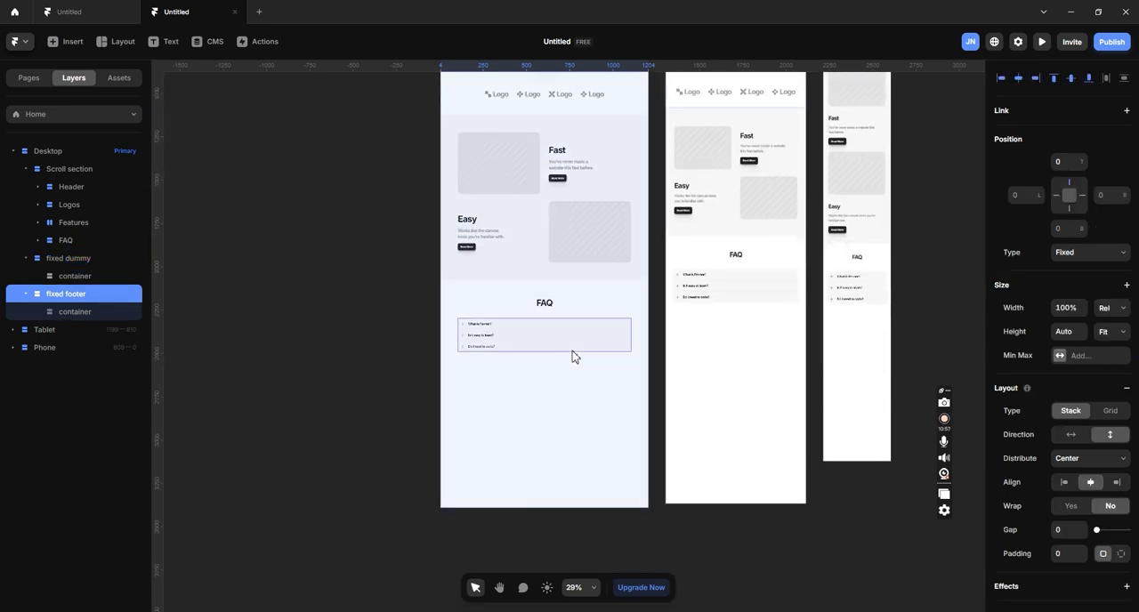
pyautogui.scroll(5, 574, 357)
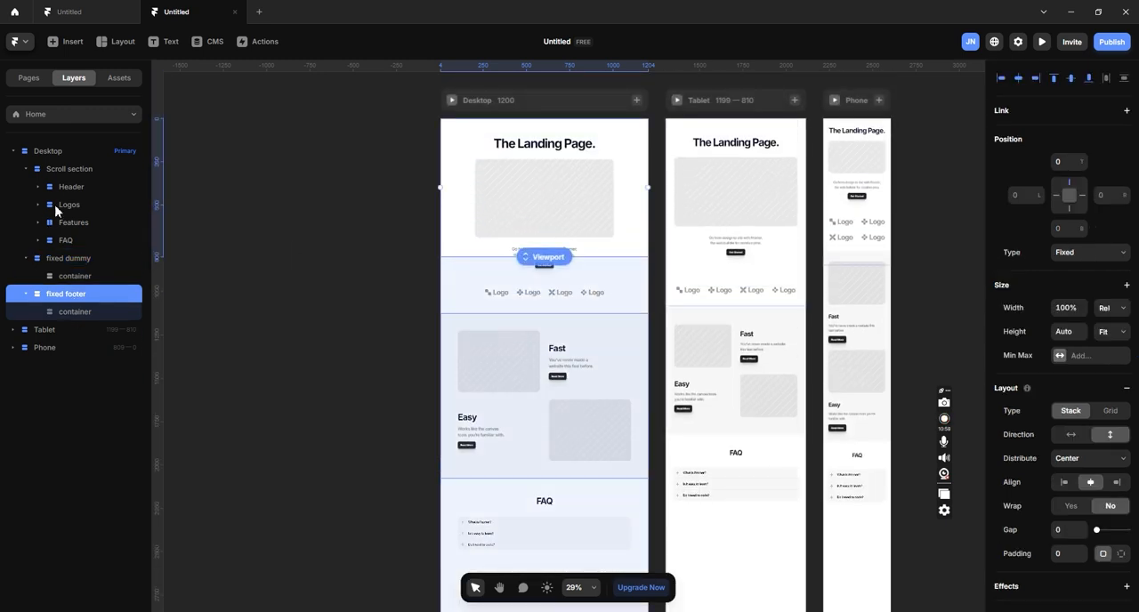
# - Lower the Scroll section's Z Index to 1
pyautogui.click(73, 170)
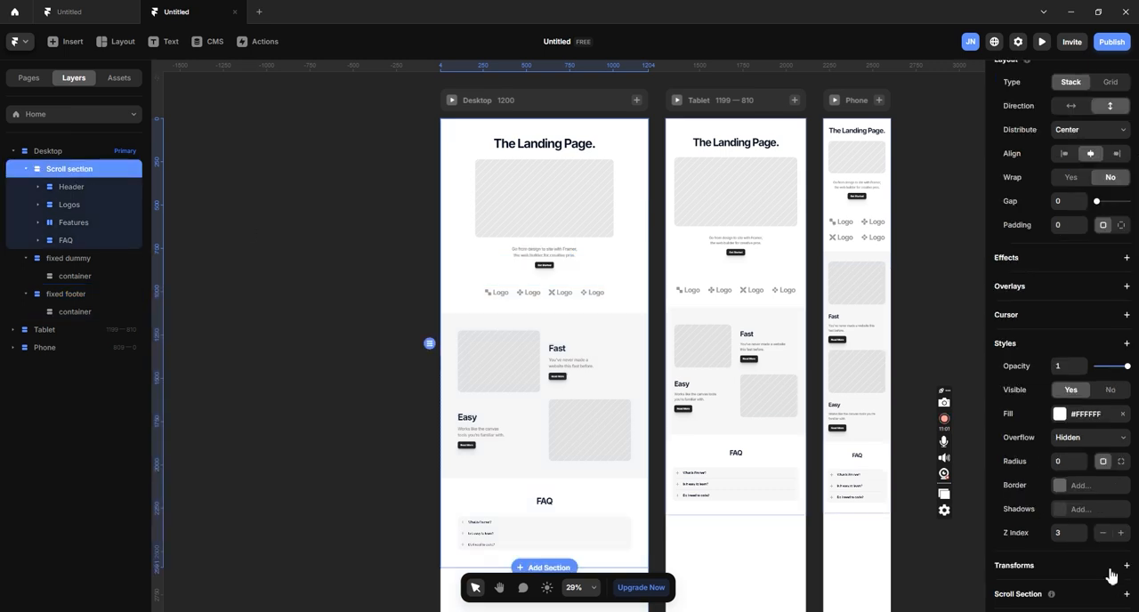
pyautogui.click(1103, 533)
pyautogui.click(1103, 533)
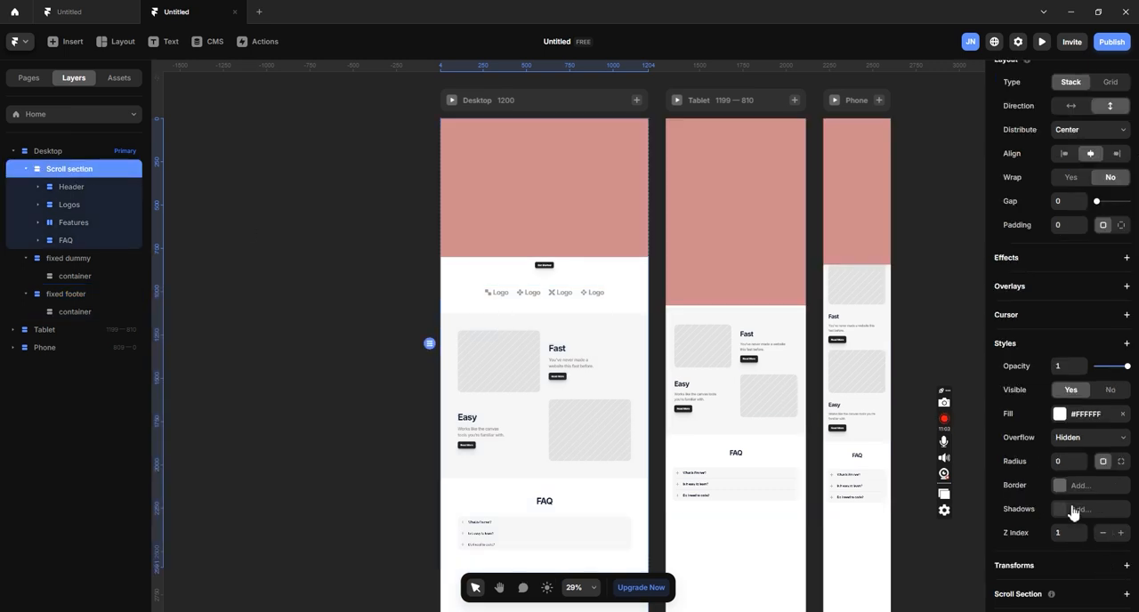
# - Draw a large rectangular frame and a small square frame above it inside the fixed footer's container on the desktop page
pyautogui.click(76, 258)
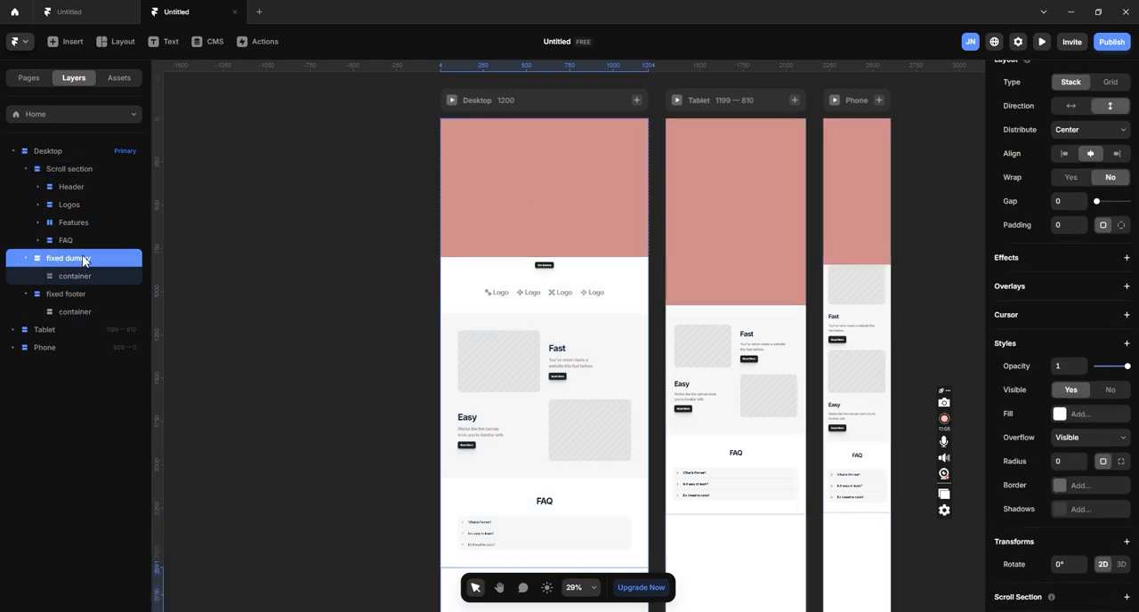
pyautogui.click(71, 294)
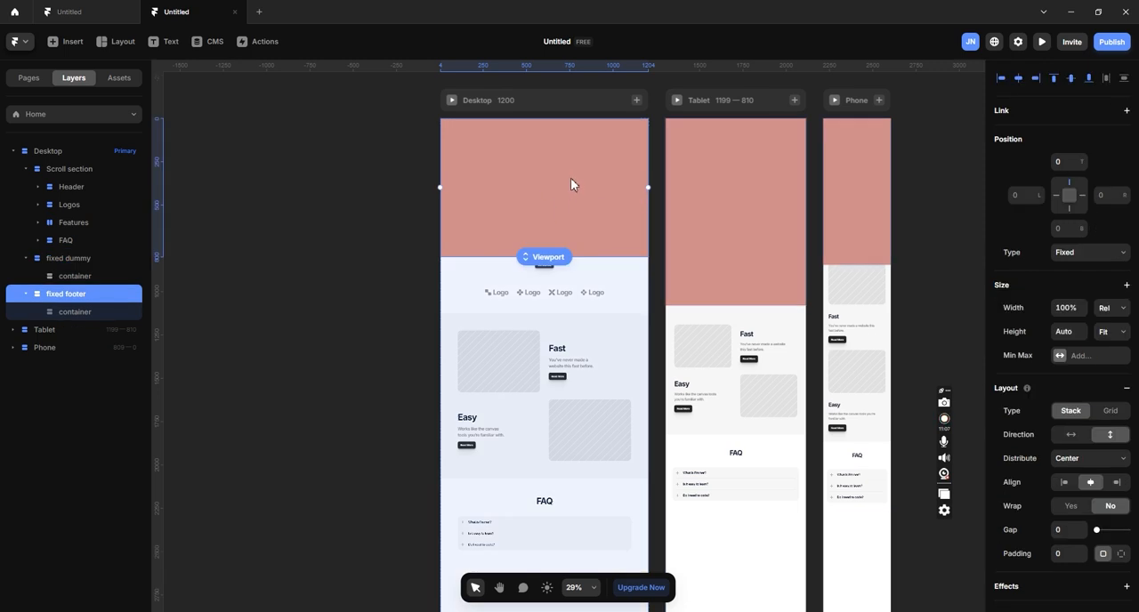
pyautogui.press('f')
pyautogui.moveTo(508, 154); pyautogui.dragTo(603, 217)
pyautogui.press('f')
pyautogui.moveTo(532, 140); pyautogui.dragTo(557, 164)
pyautogui.click(322, 169)
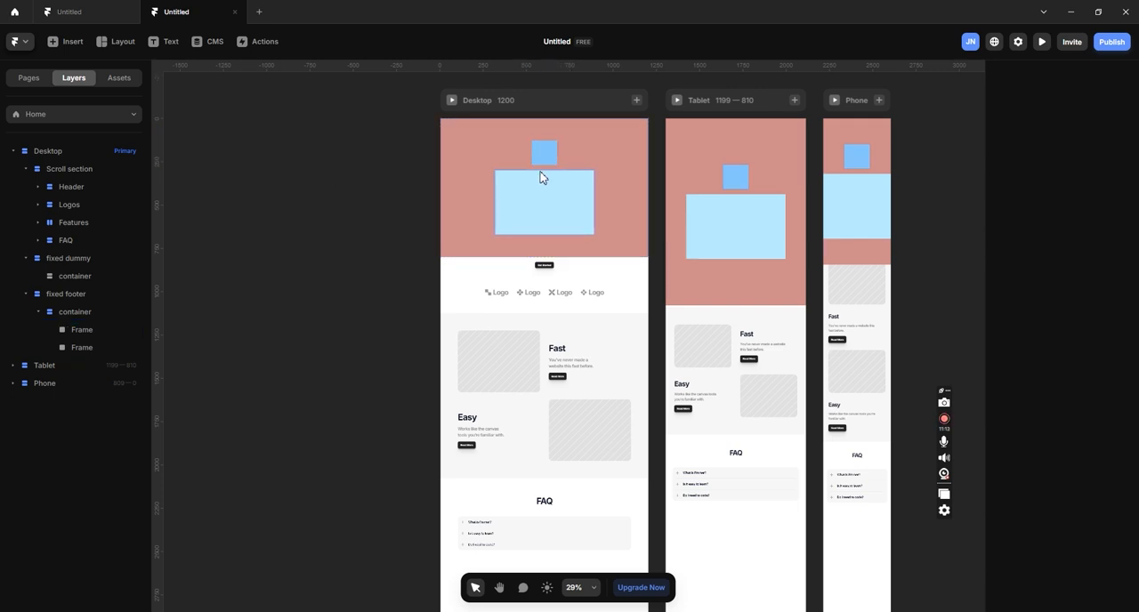
pyautogui.click(542, 144)
pyautogui.click(594, 159)
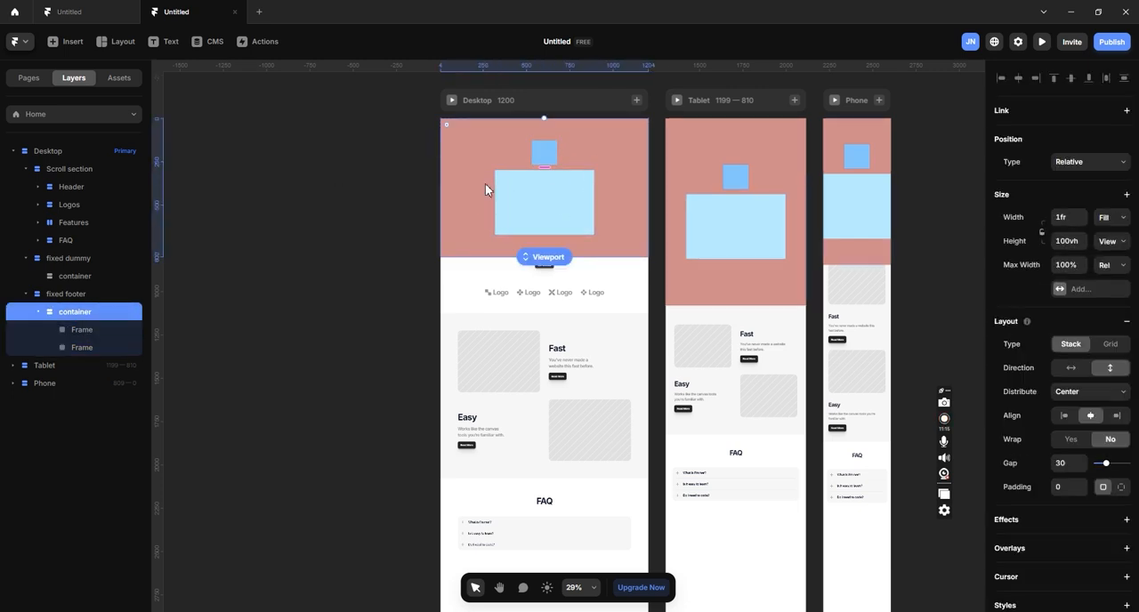
# - Raise the Scroll section's Z Index to 2
pyautogui.click(81, 260)
pyautogui.click(93, 168)
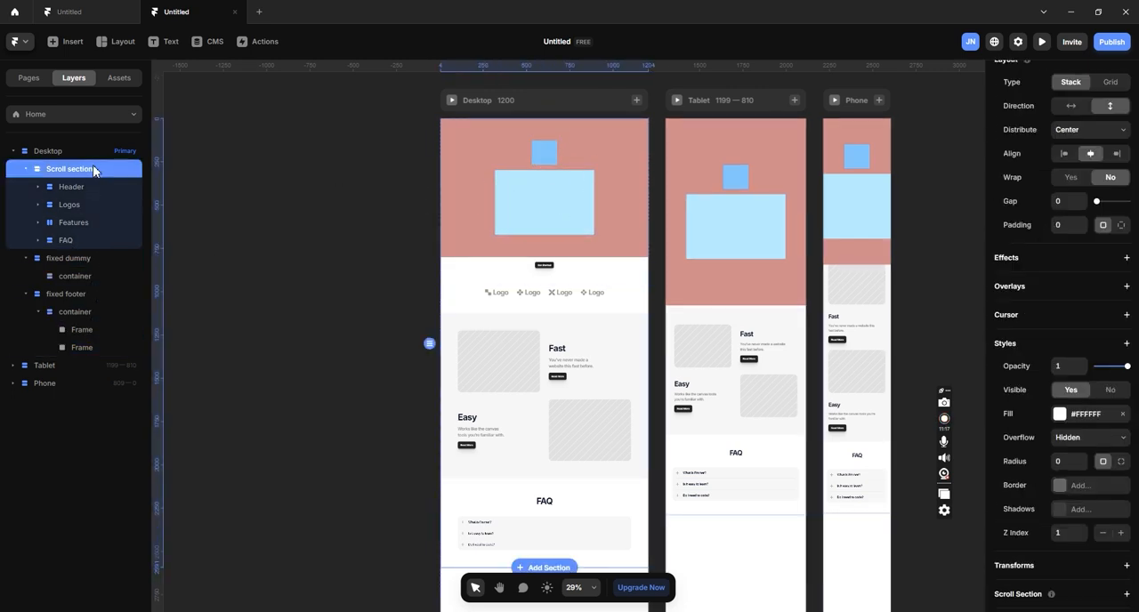
pyautogui.click(1121, 533)
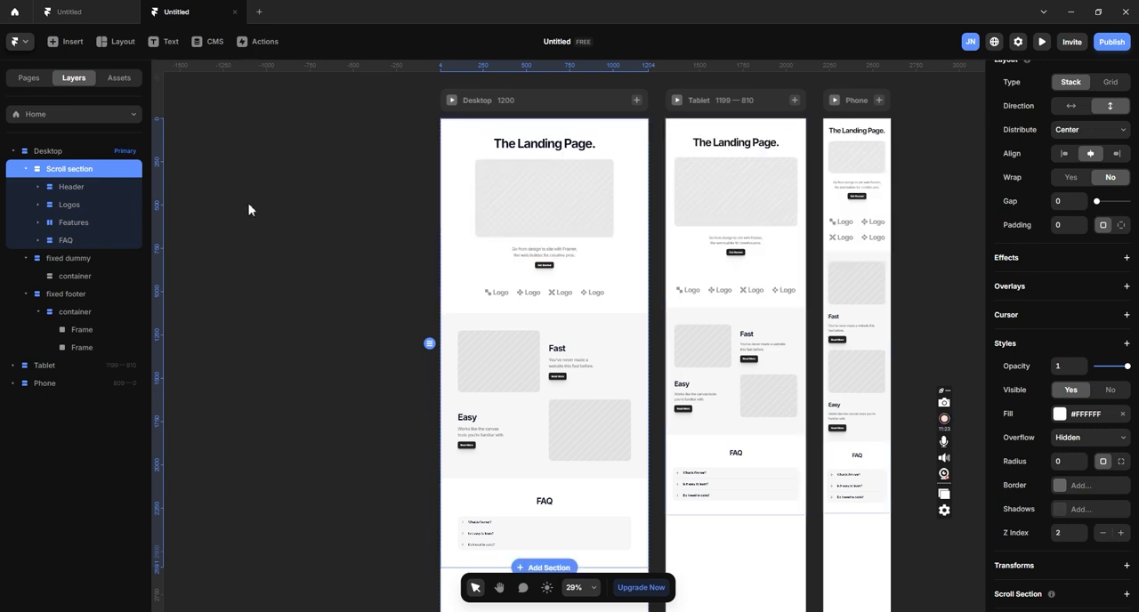
# - Preview the desktop page in fullscreen, check the footer reveal along the whole page and return to the canvas
pyautogui.click(451, 101)
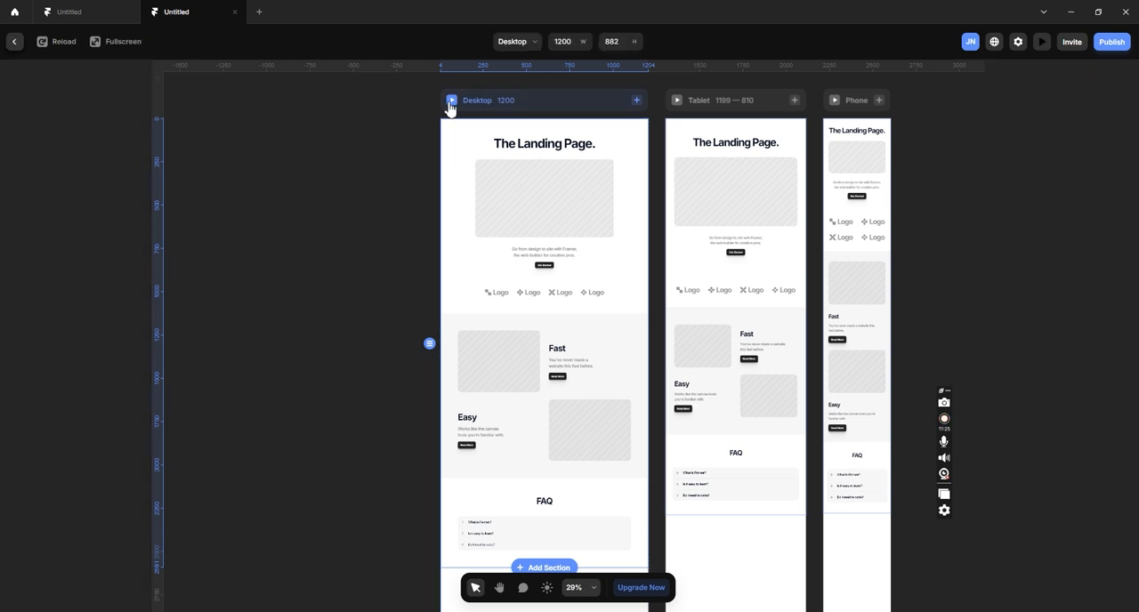
pyautogui.click(113, 43)
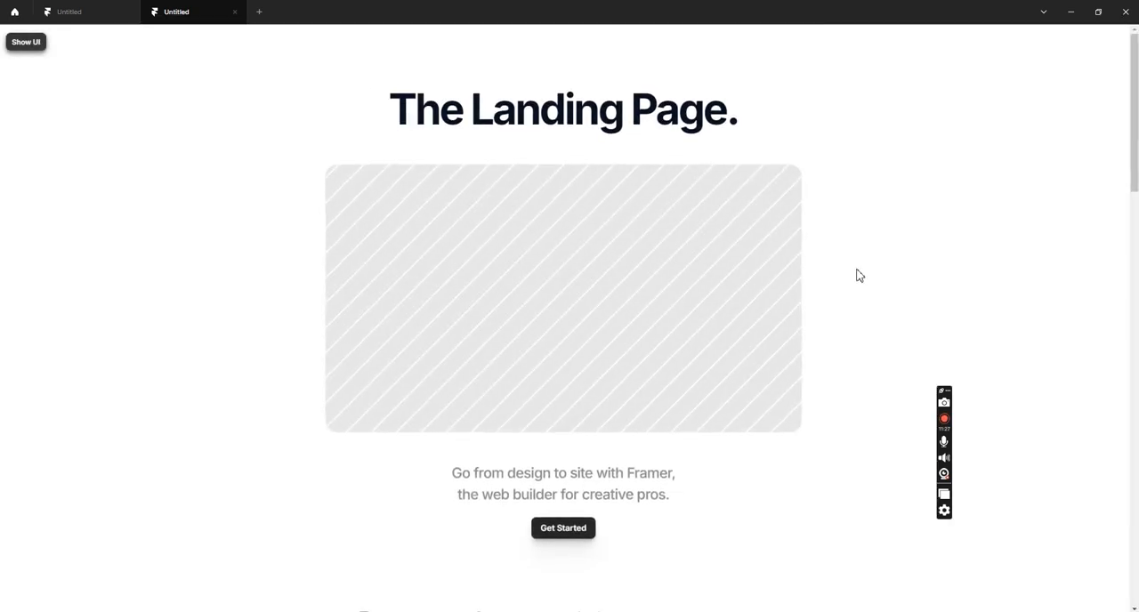
pyautogui.scroll(-2, 820, 222)
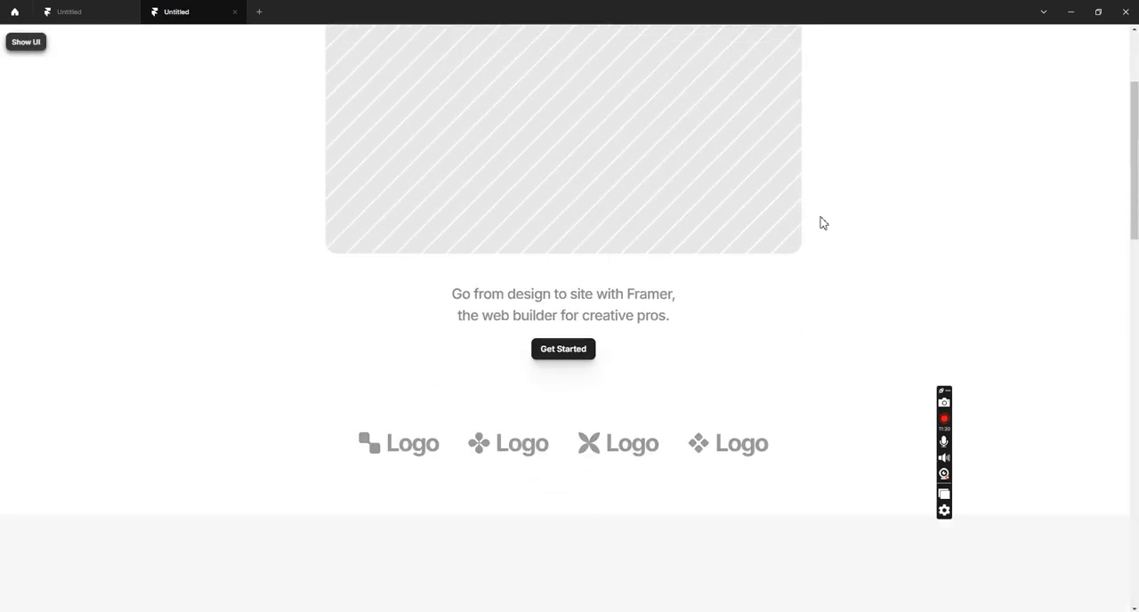
pyautogui.scroll(-12, 820, 223)
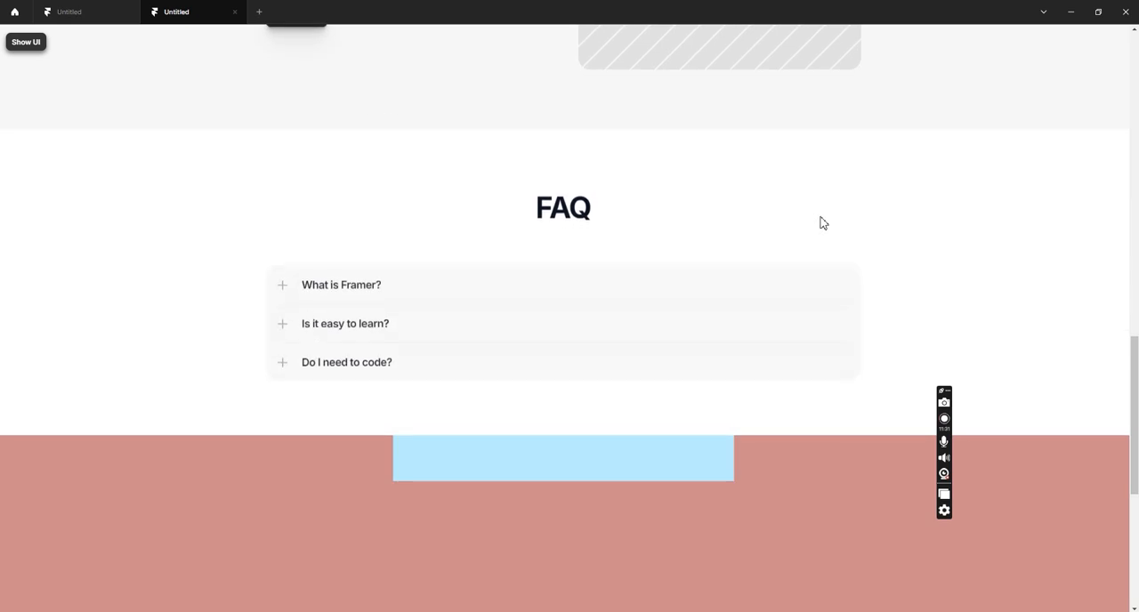
pyautogui.scroll(-3, 823, 222)
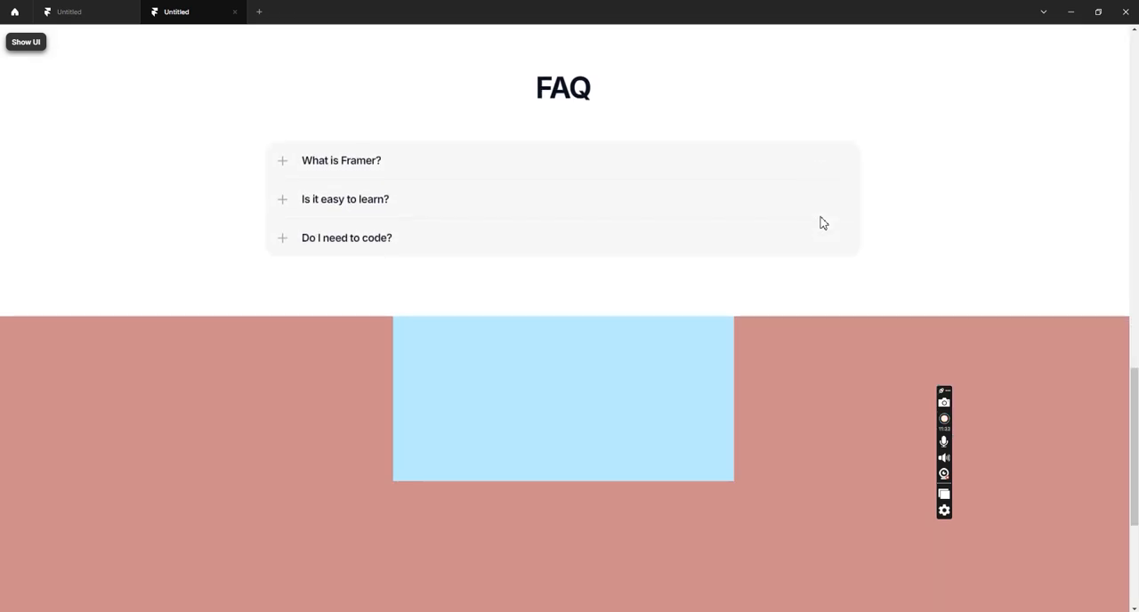
pyautogui.scroll(-3, 823, 222)
pyautogui.scroll(-3, 824, 222)
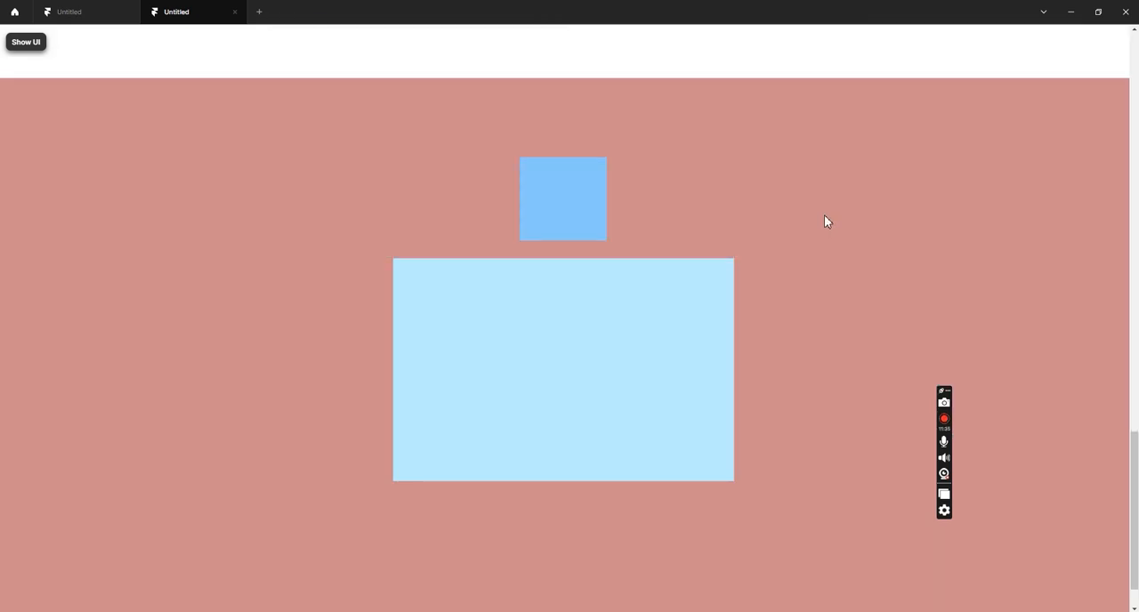
pyautogui.scroll(-2, 825, 221)
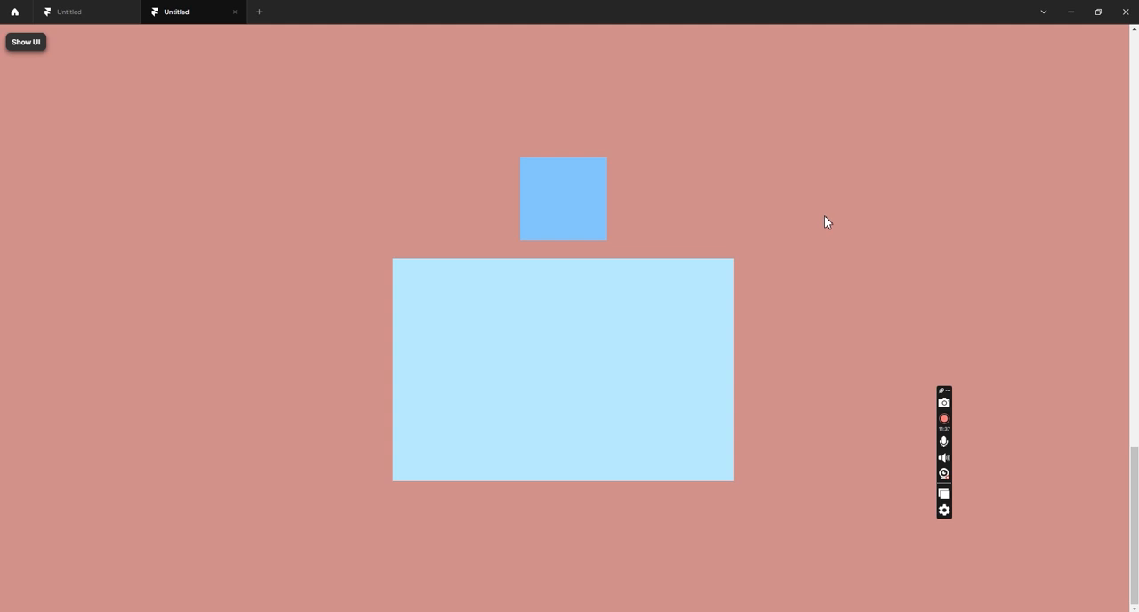
pyautogui.scroll(3, 825, 222)
pyautogui.scroll(-3, 826, 222)
pyautogui.scroll(15, 826, 222)
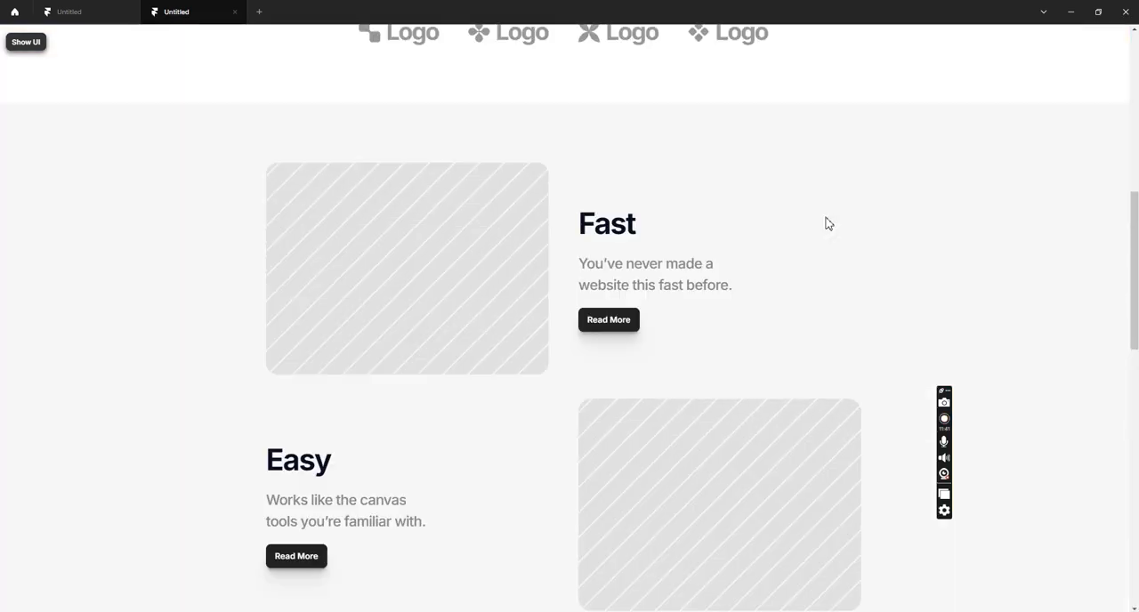
pyautogui.scroll(3, 826, 224)
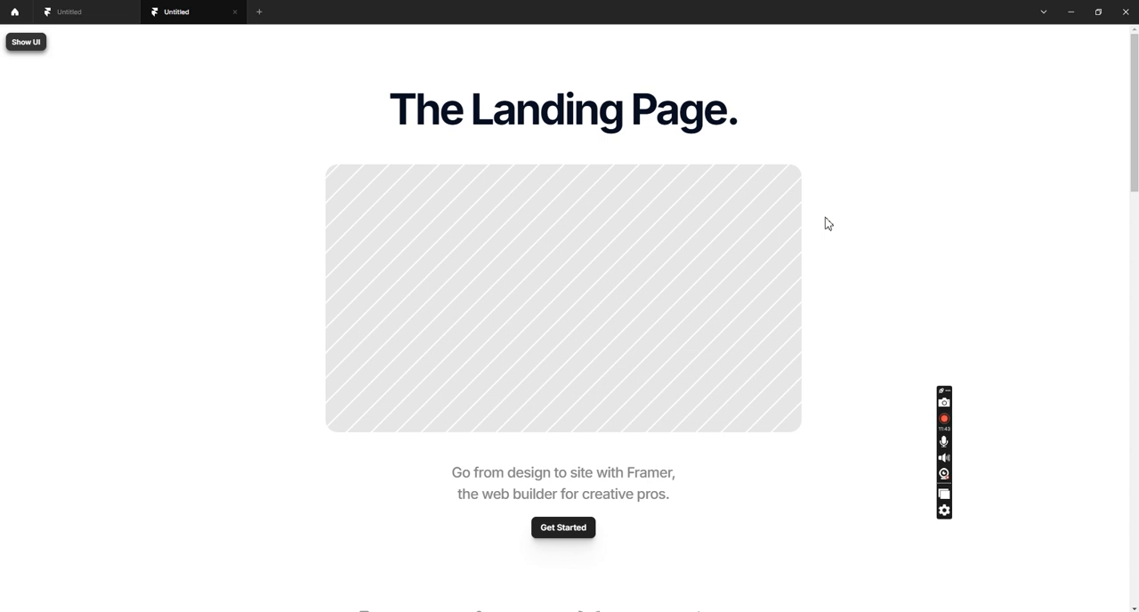
pyautogui.scroll(-18, 826, 223)
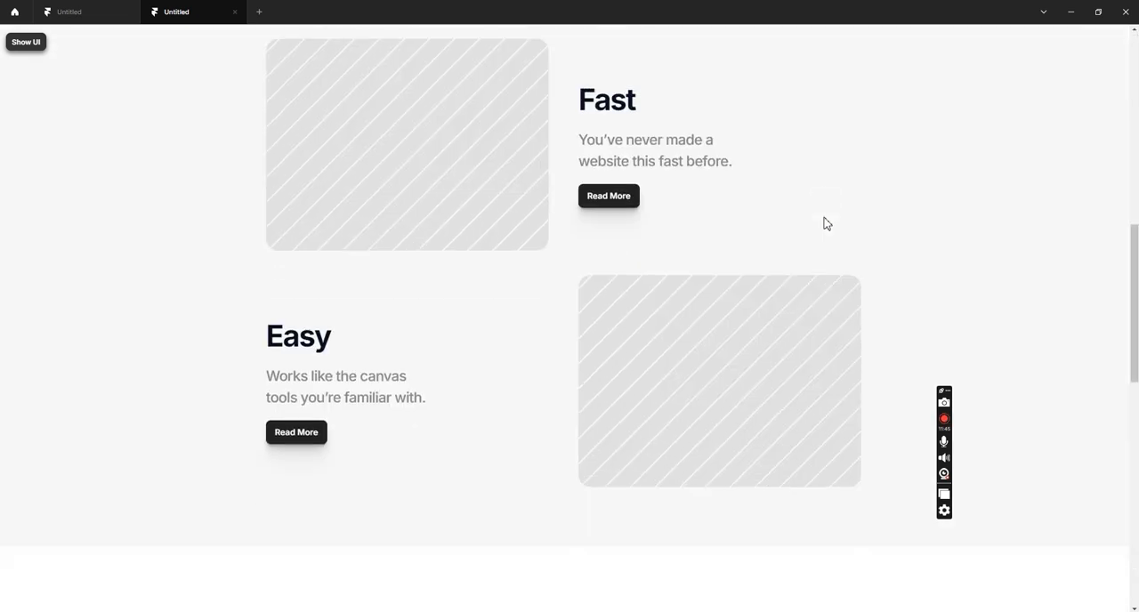
pyautogui.scroll(-2, 825, 223)
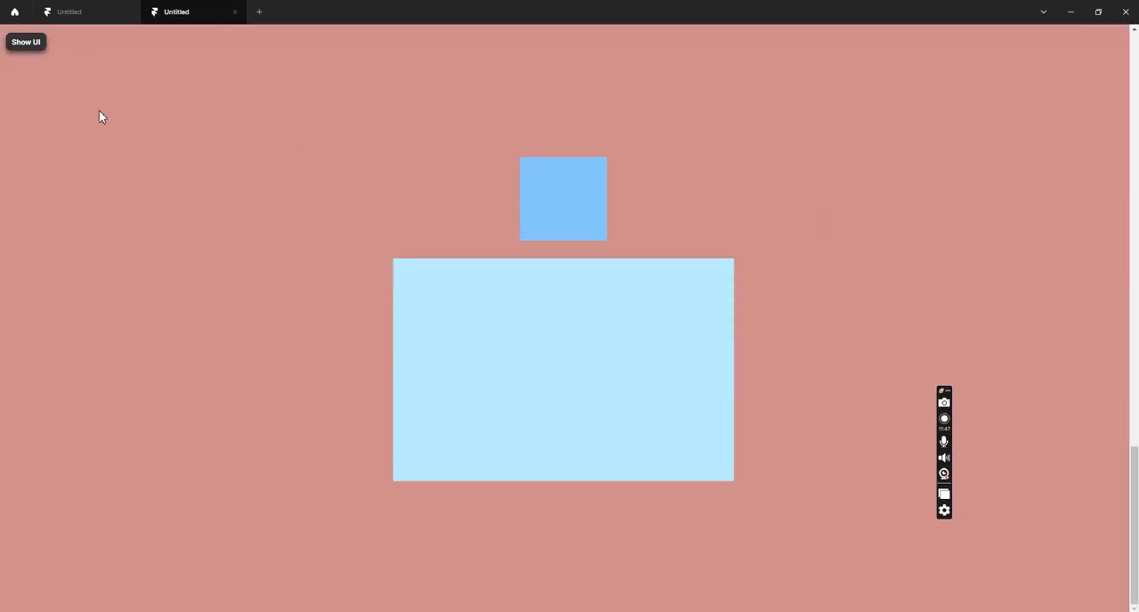
pyautogui.click(38, 45)
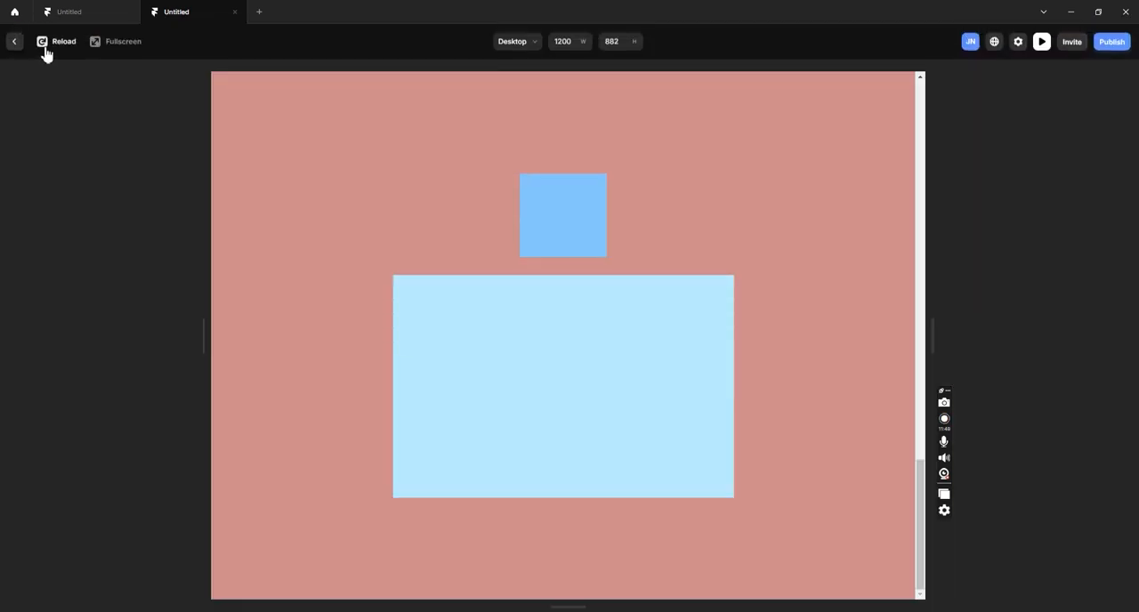
pyautogui.click(15, 43)
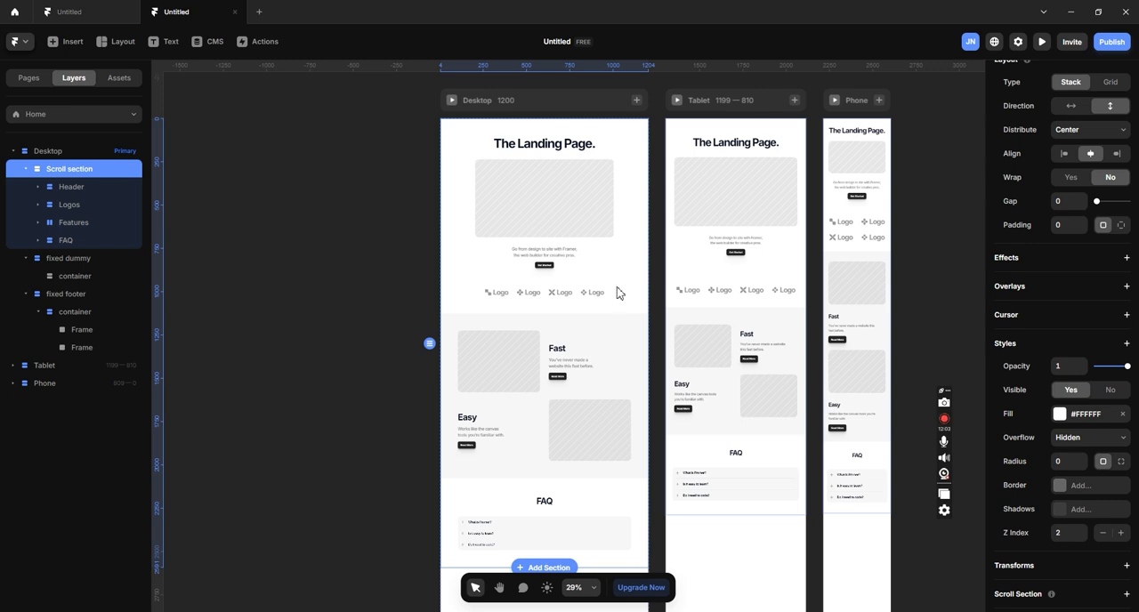
pyautogui.scroll(-2, 619, 207)
pyautogui.scroll(3, 635, 218)
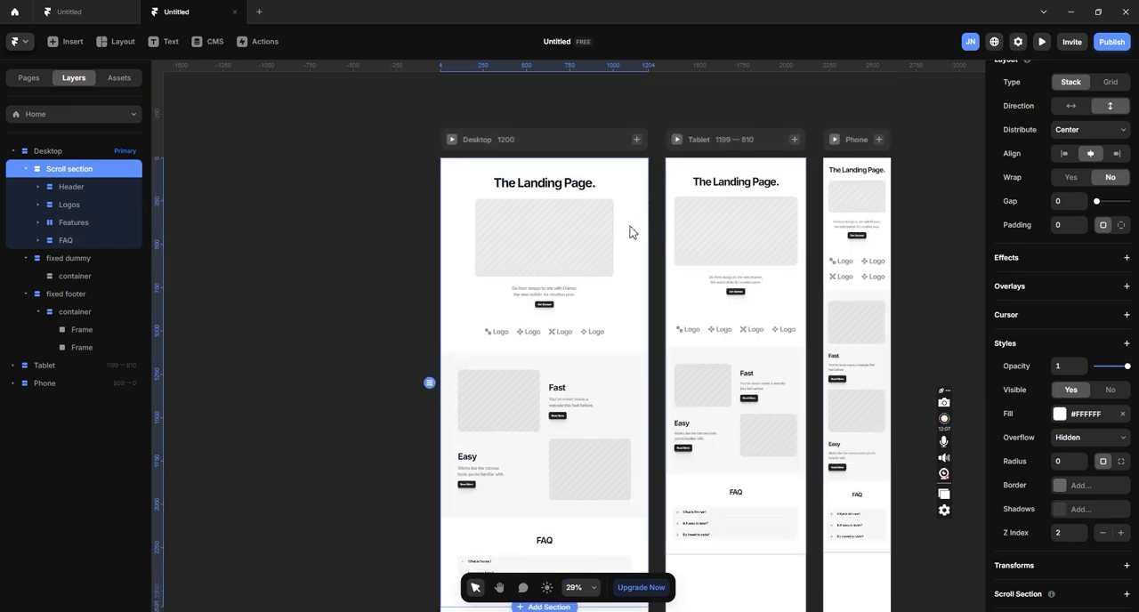